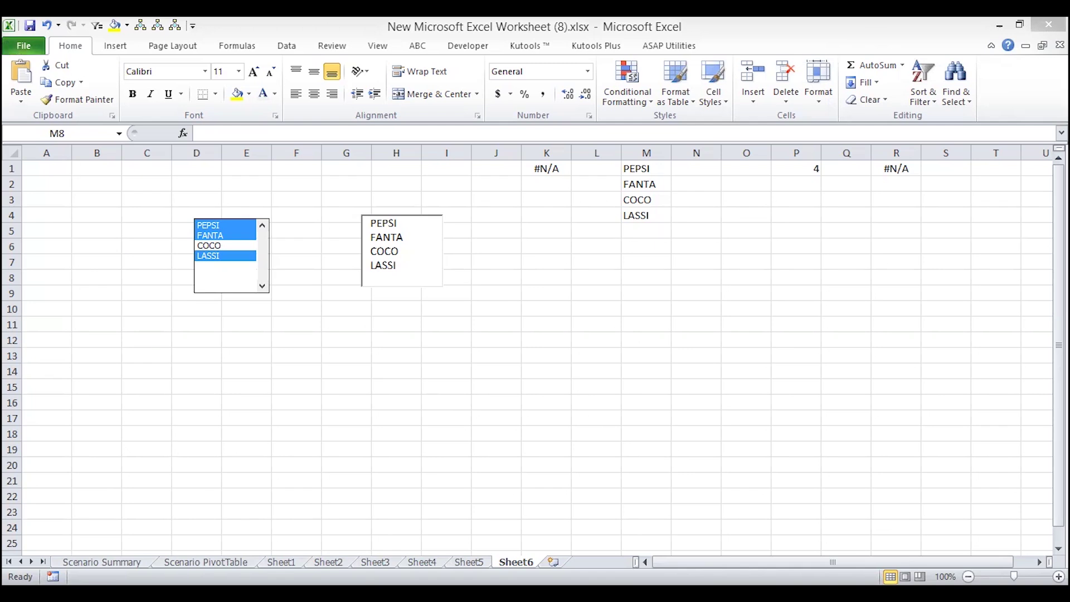
# - Insert a new blank worksheet, Sheet7, with Shift+F11
pyautogui.hotkey('shift', 'F11')
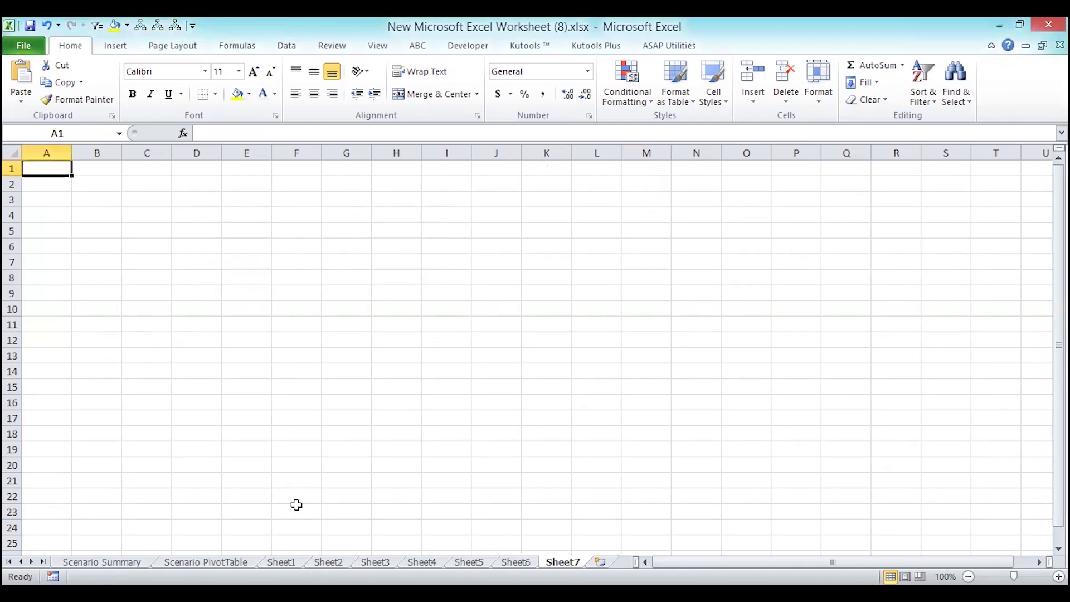
# - Enter the headings FIRST_NAME in A1 and MOBILENO in B1
pyautogui.write('first')
pyautogui.press('BackSpace')
pyautogui.press('BackSpace')
pyautogui.press('BackSpace')
pyautogui.press('BackSpace')
pyautogui.press('BackSpace')
pyautogui.write('FIRST')
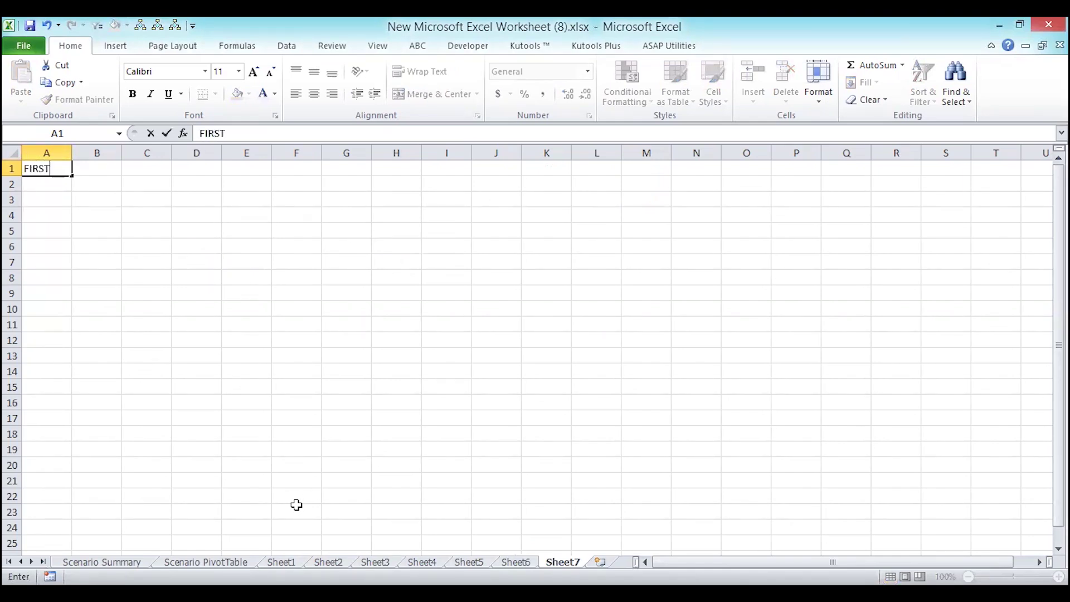
pyautogui.write('_NAME')
pyautogui.press('Tab')
pyautogui.write('SECOND')
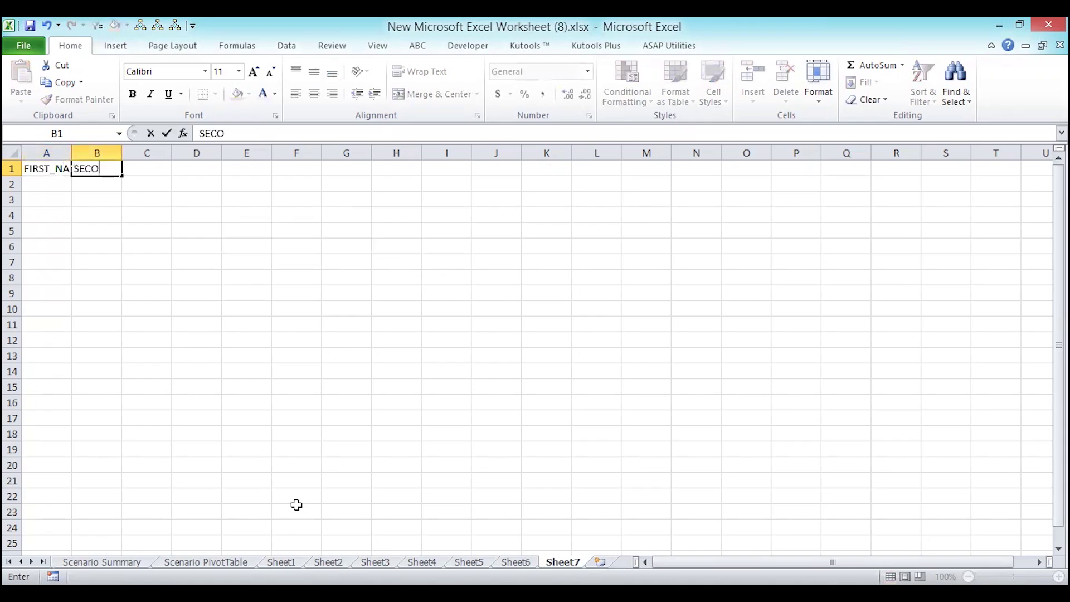
pyautogui.press('BackSpace')
pyautogui.press('BackSpace')
pyautogui.press('BackSpace')
pyautogui.press('BackSpace')
pyautogui.press('BackSpace')
pyautogui.press('BackSpace')
pyautogui.write('MOBILENO')
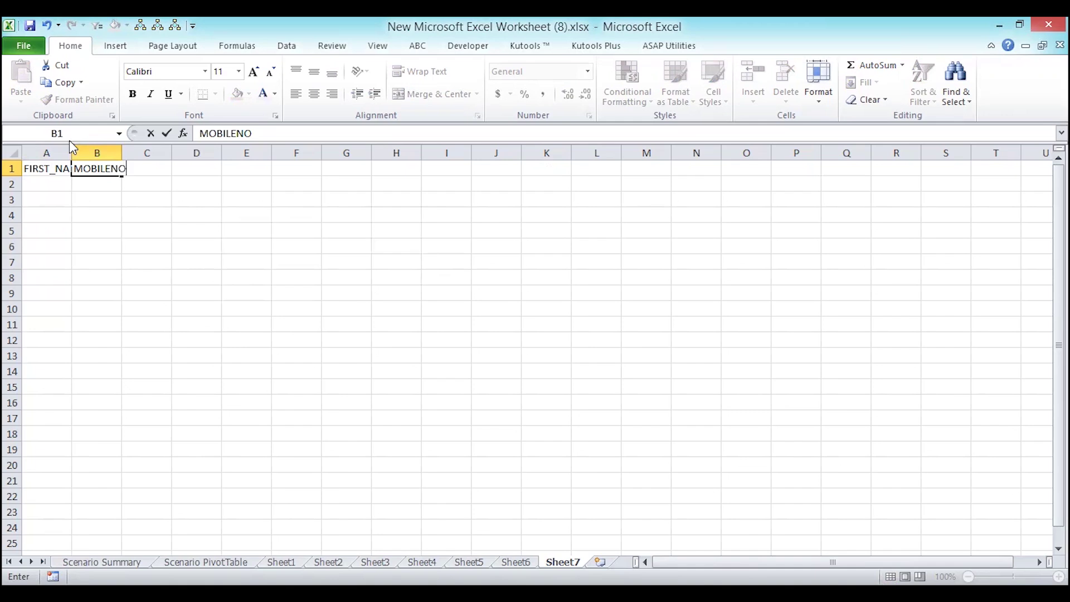
# - Autofit column A so the FIRST_NAME heading shows fully
pyautogui.click(68, 152)
pyautogui.doubleClick(71, 153)
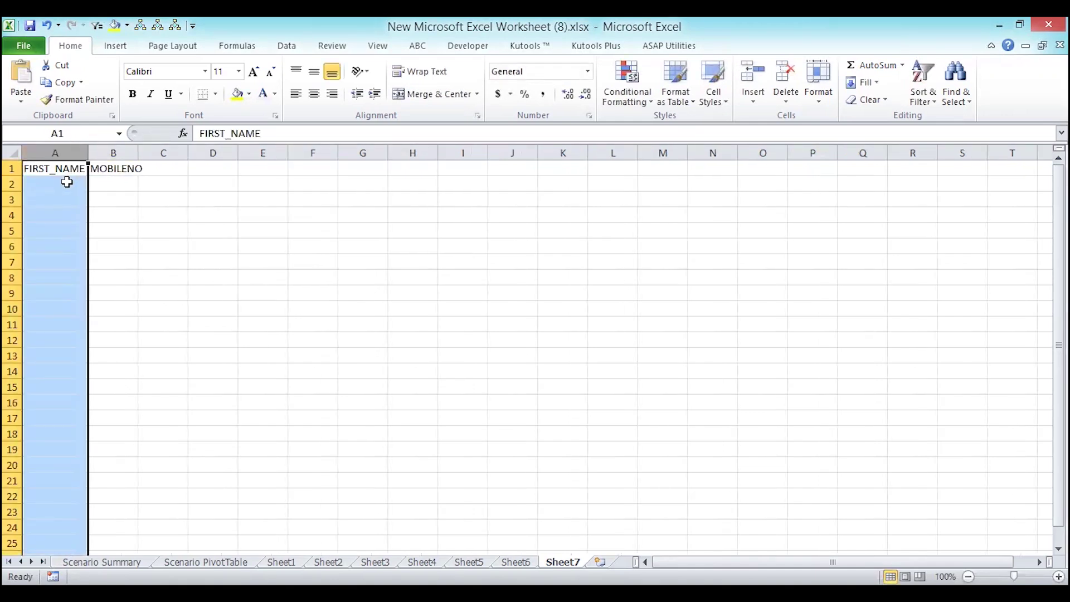
pyautogui.click(67, 182)
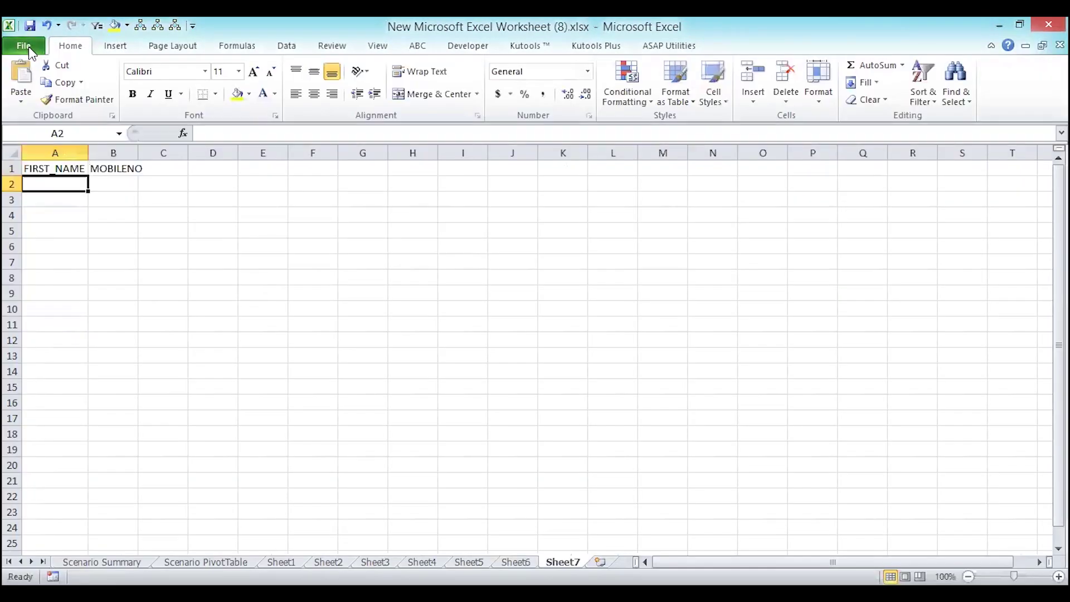
# - In Excel Options' Quick Access Toolbar page, locate Form under All Commands
pyautogui.click(29, 45)
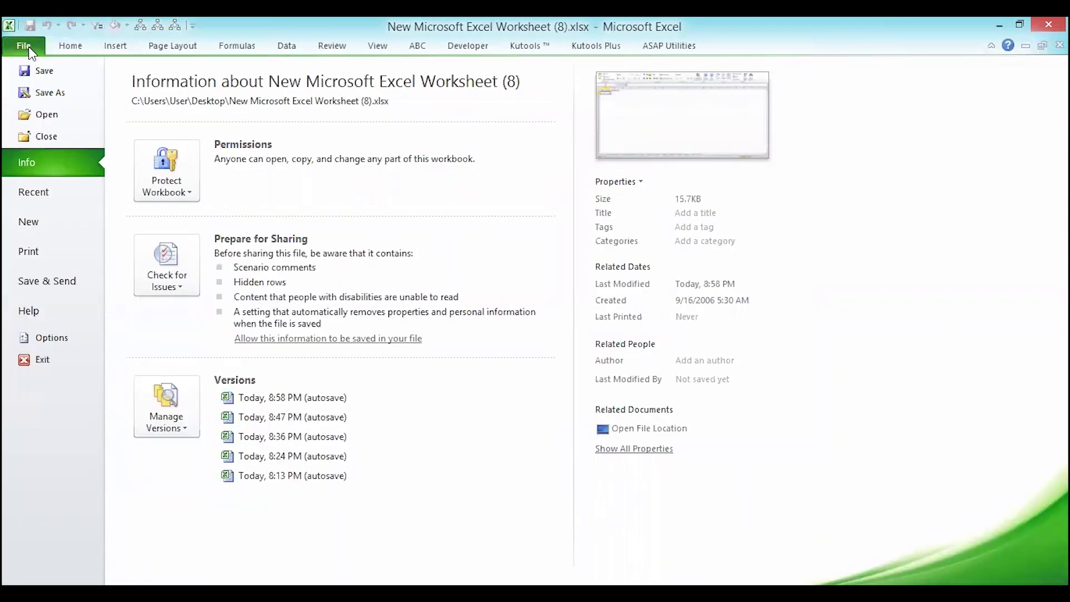
pyautogui.press('Escape')
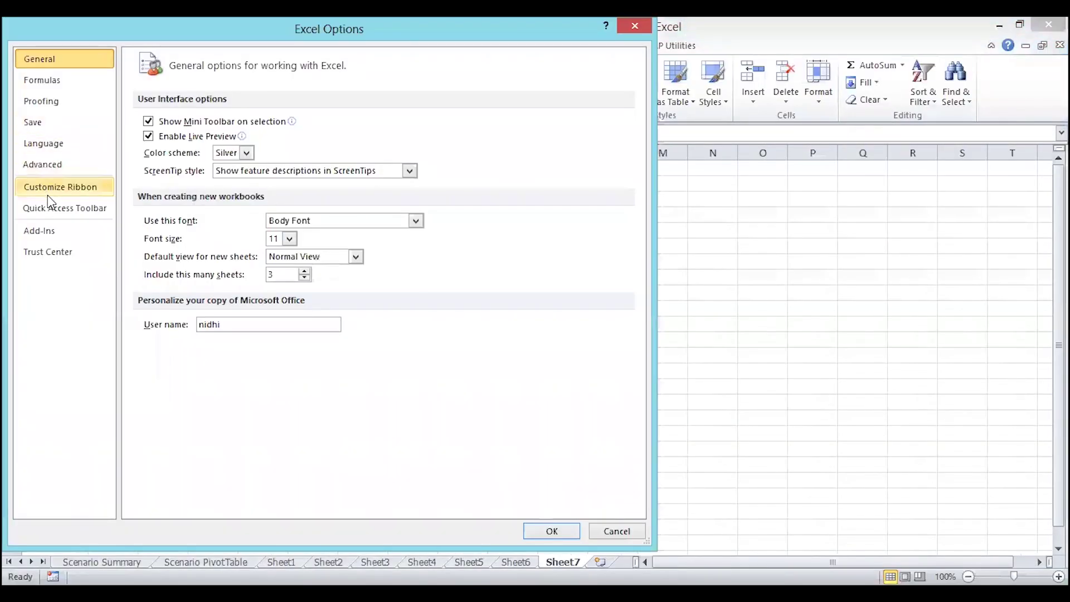
pyautogui.click(48, 214)
pyautogui.click(171, 251)
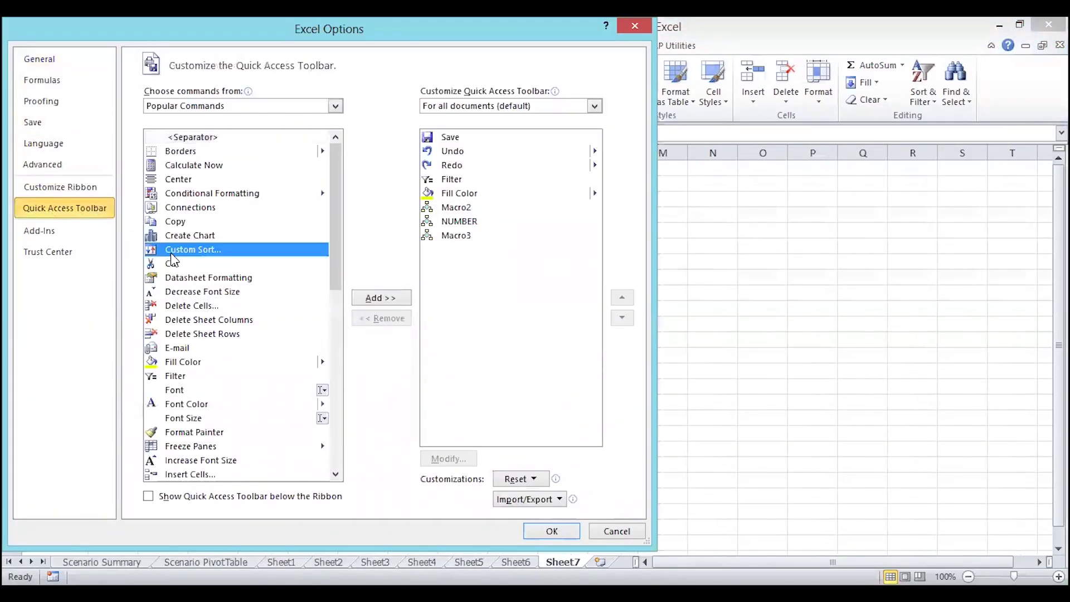
pyautogui.press('f')
pyautogui.press('f')
pyautogui.press('f')
pyautogui.press('f')
pyautogui.press('f')
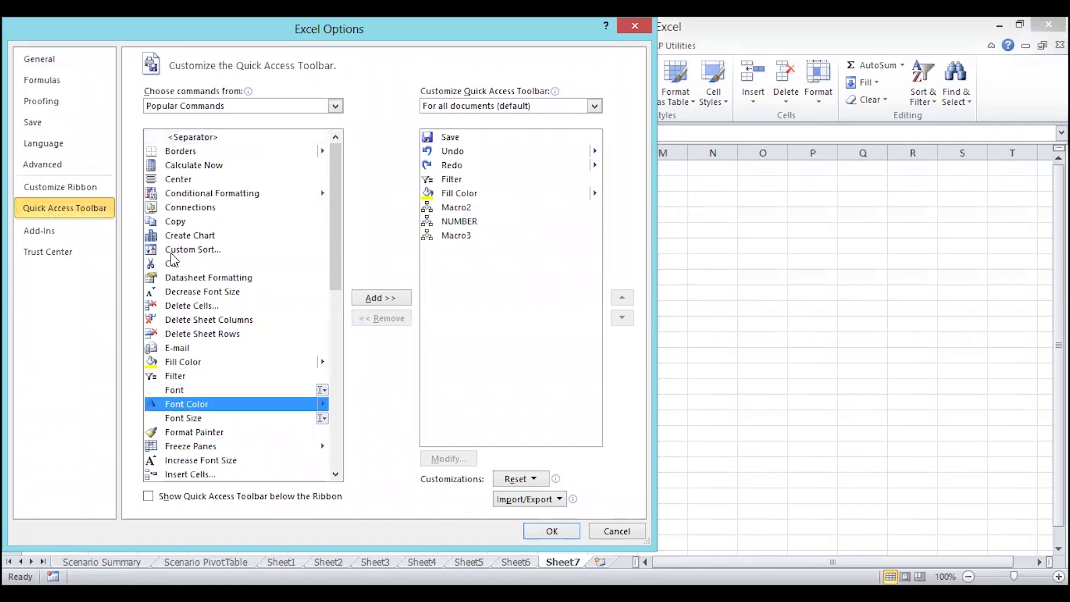
pyautogui.press('f')
pyautogui.press('f')
pyautogui.press('f')
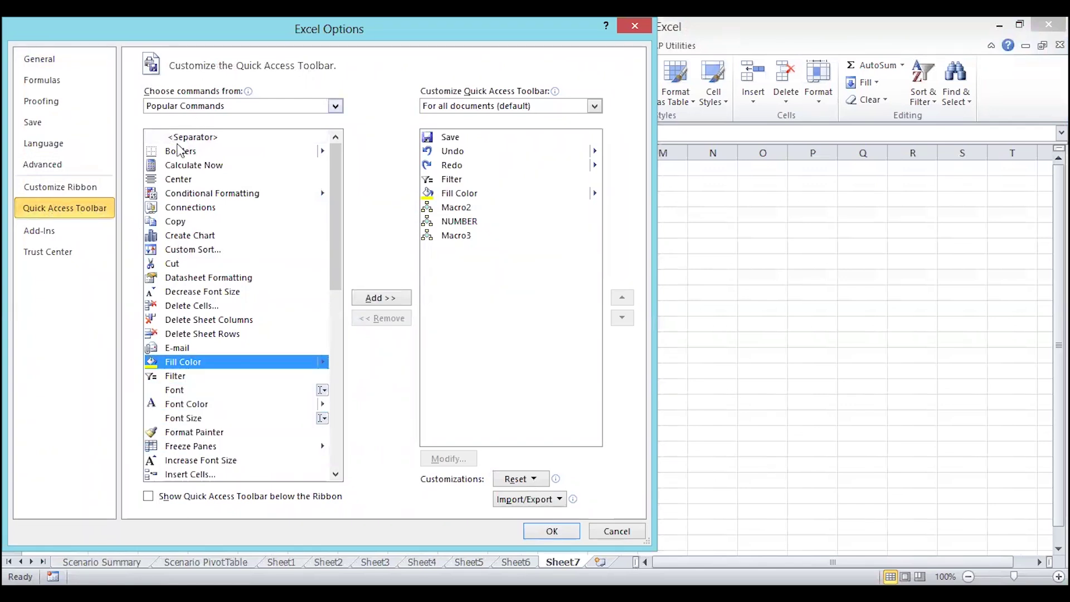
pyautogui.click(201, 109)
pyautogui.press('Escape')
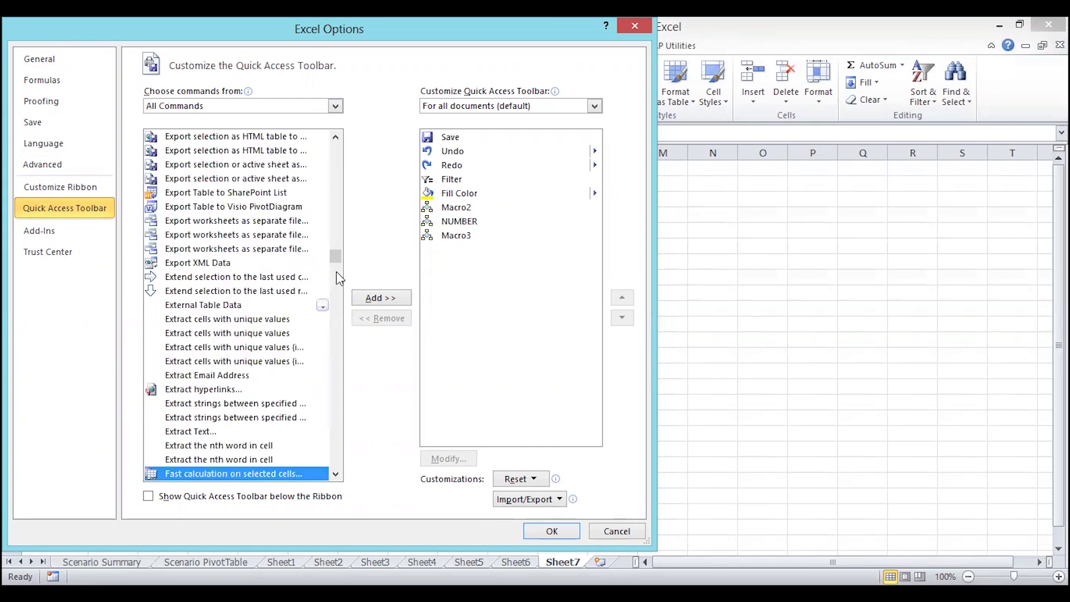
pyautogui.press('Down')
pyautogui.press('Down')
pyautogui.press('Down')
pyautogui.press('Down')
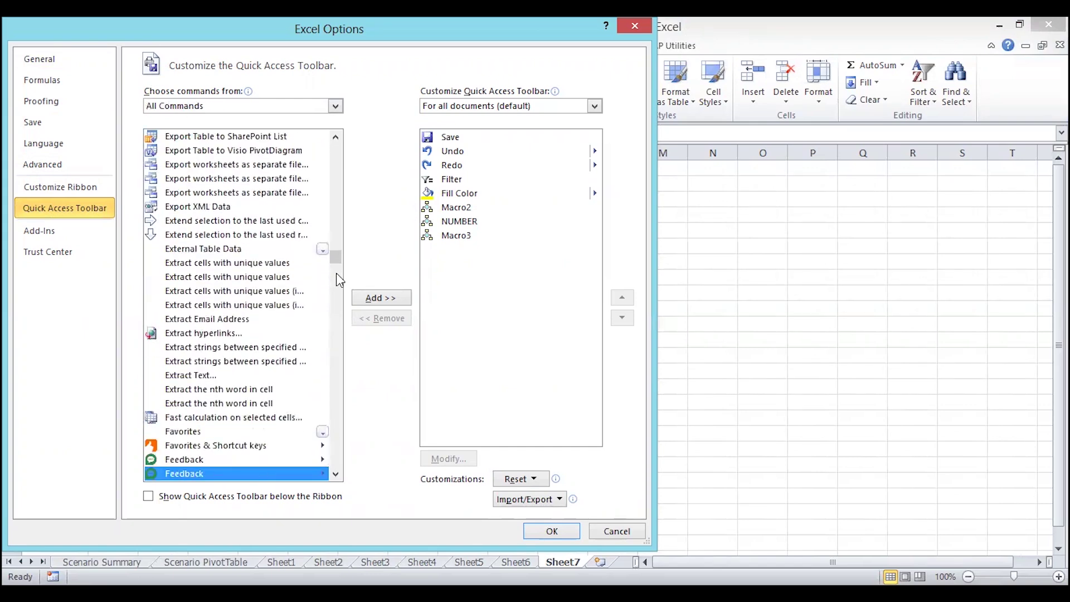
pyautogui.press('Down')
pyautogui.press('Down')
pyautogui.press('Down')
pyautogui.moveTo(336, 262); pyautogui.dragTo(336, 281)
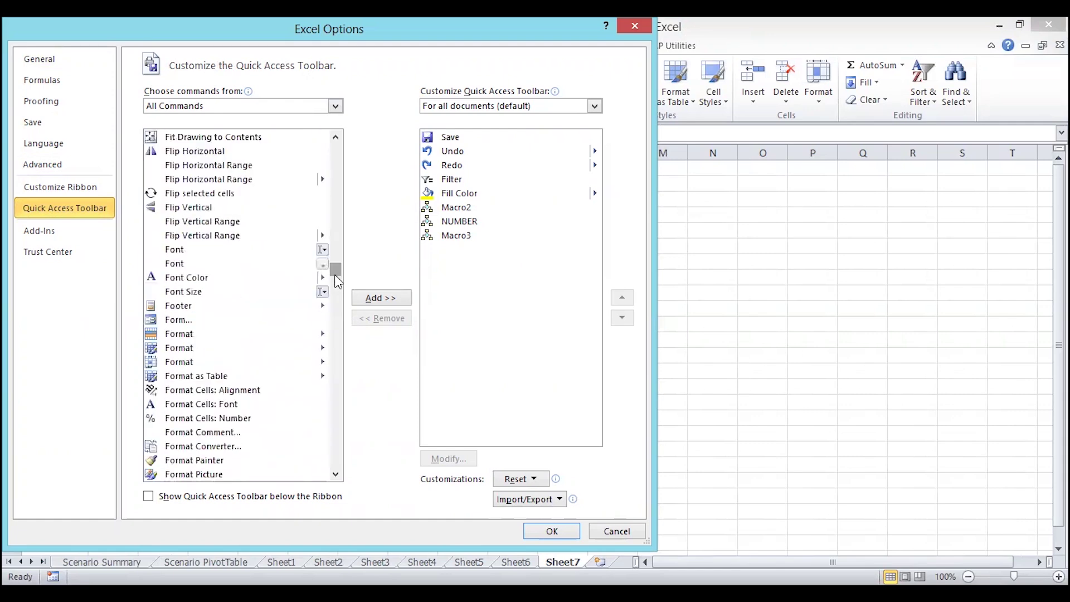
pyautogui.click(173, 320)
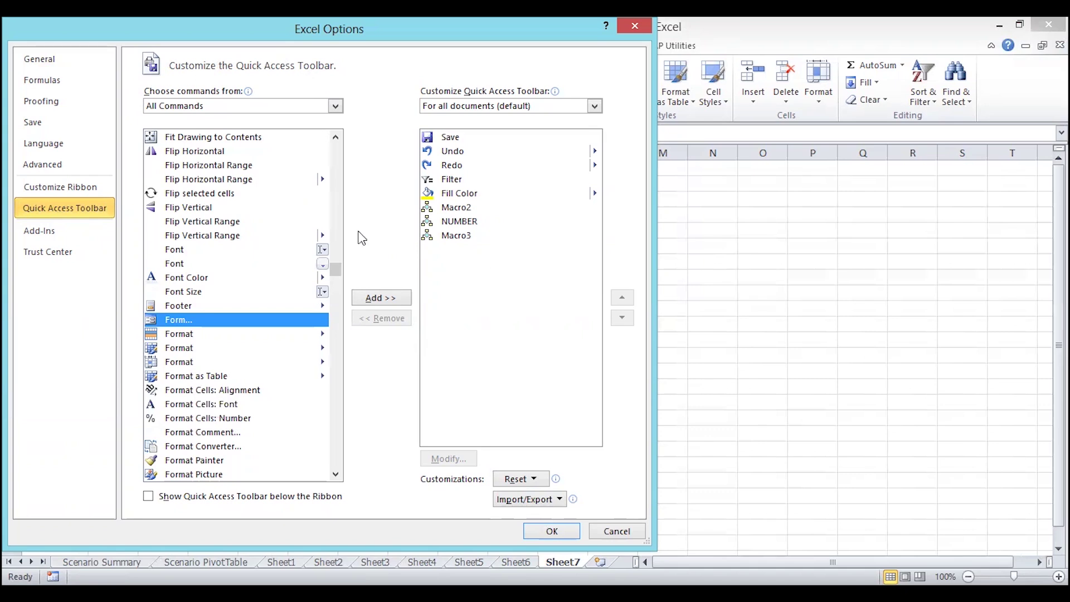
# - Add Form to the Quick Access Toolbar and close Excel Options
pyautogui.click(239, 111)
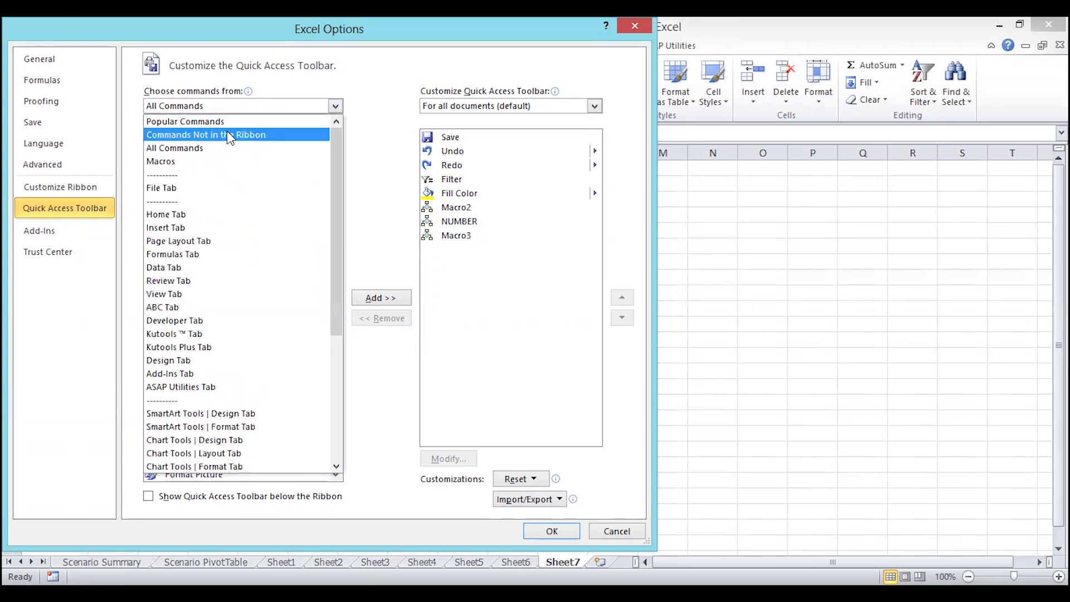
pyautogui.press('Escape')
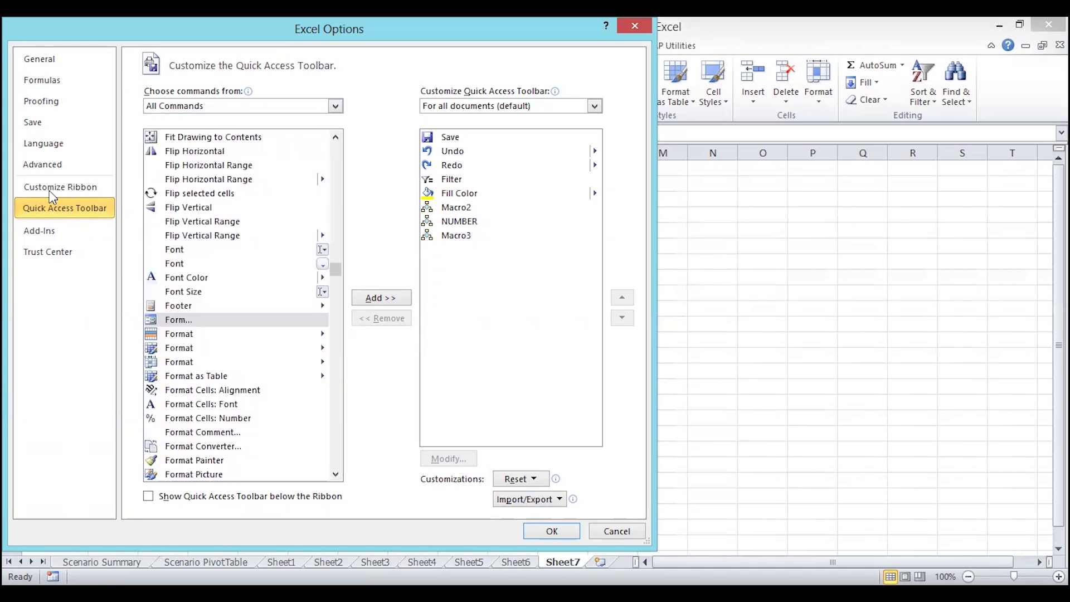
pyautogui.click(50, 191)
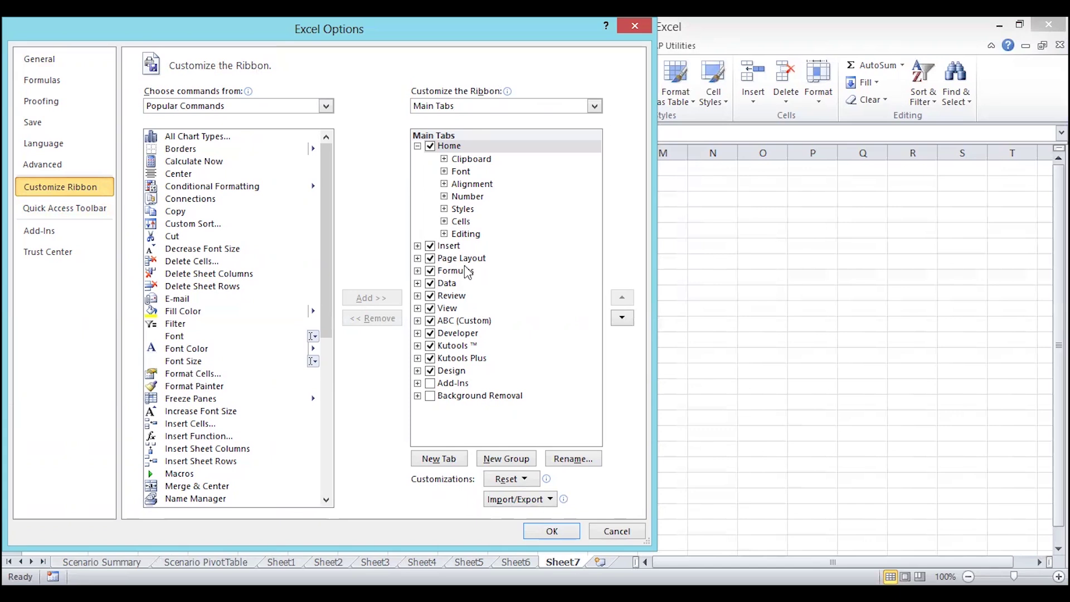
pyautogui.click(91, 216)
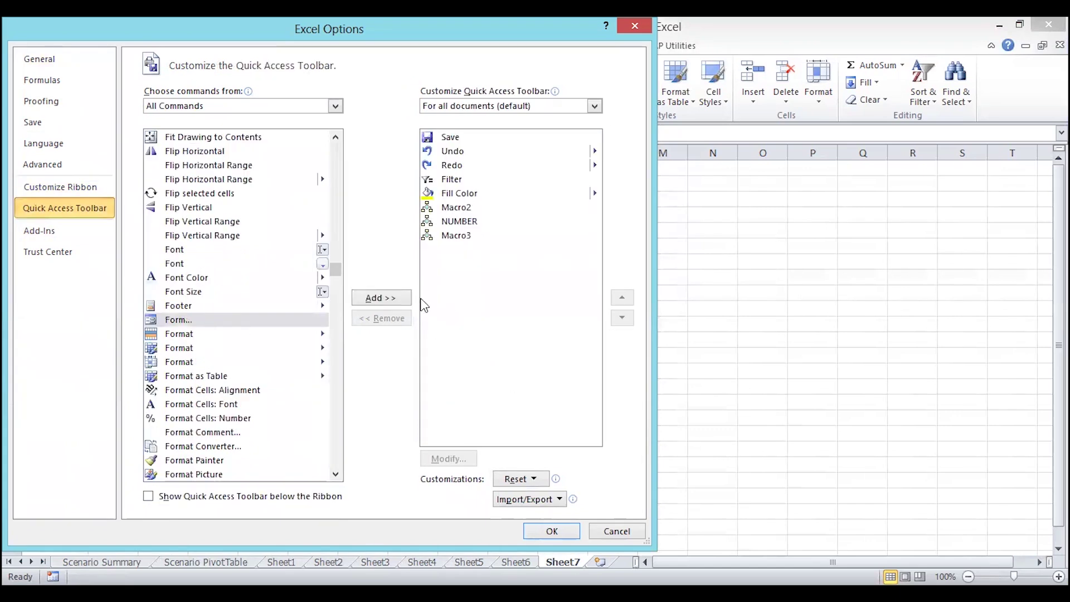
pyautogui.click(389, 297)
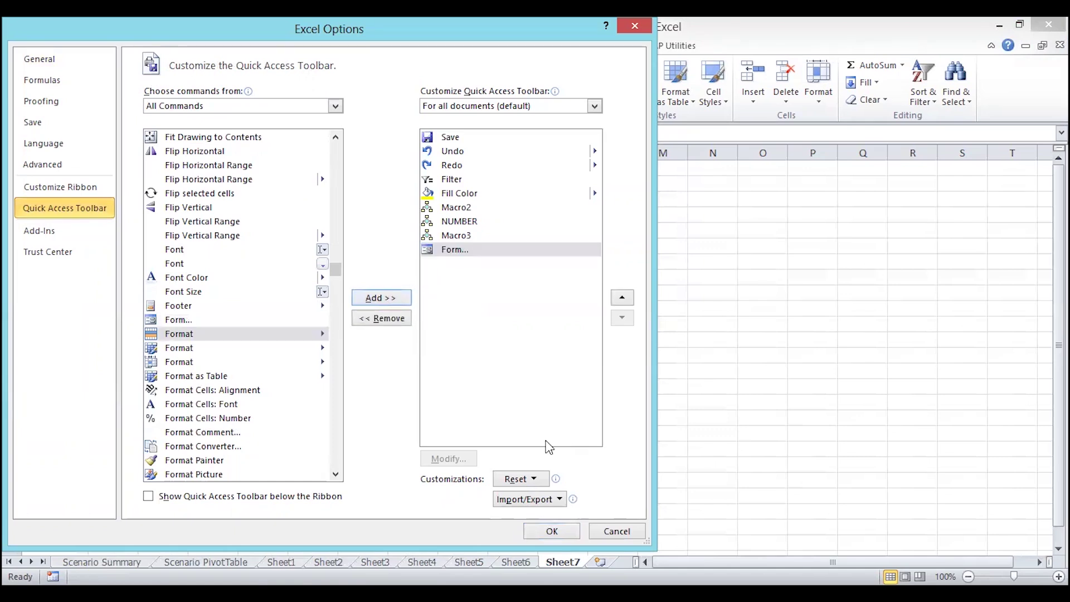
pyautogui.click(546, 531)
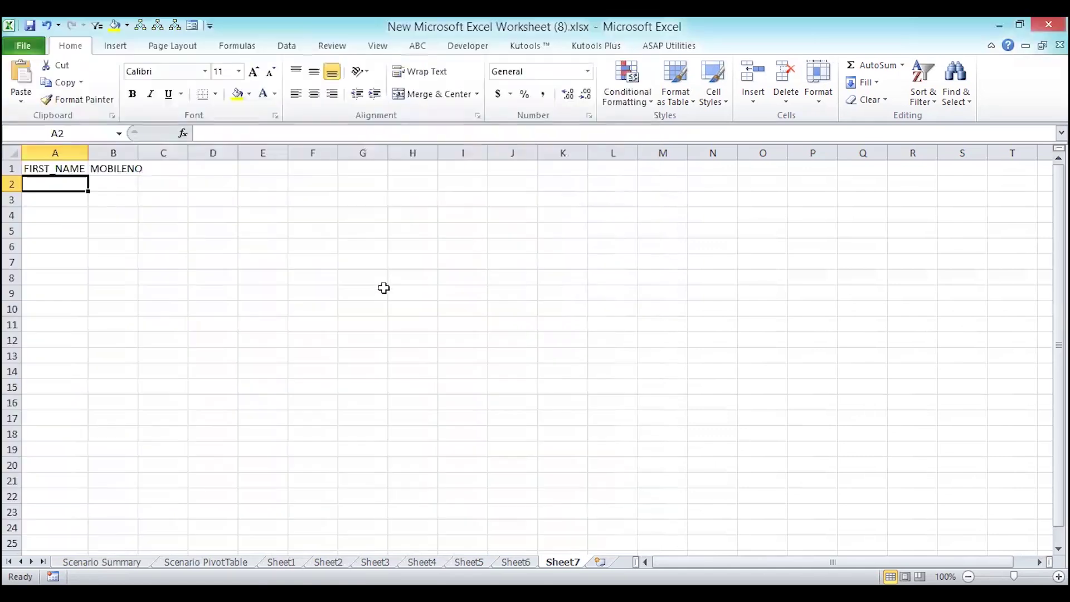
pyautogui.click(59, 170)
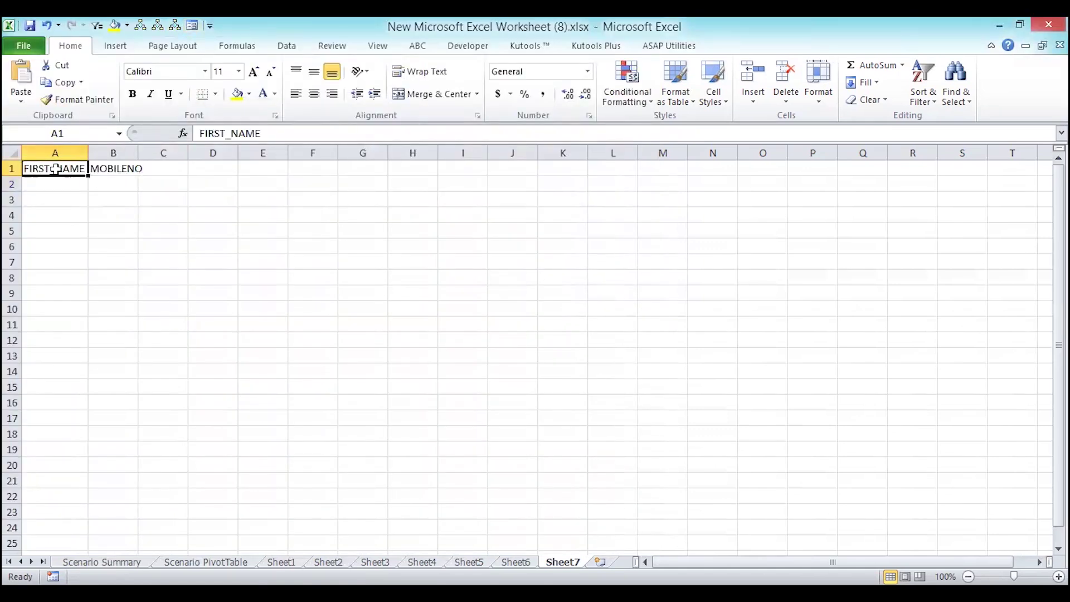
# - Open the data form from the Form button, accepting row 1 as column labels
pyautogui.click(190, 26)
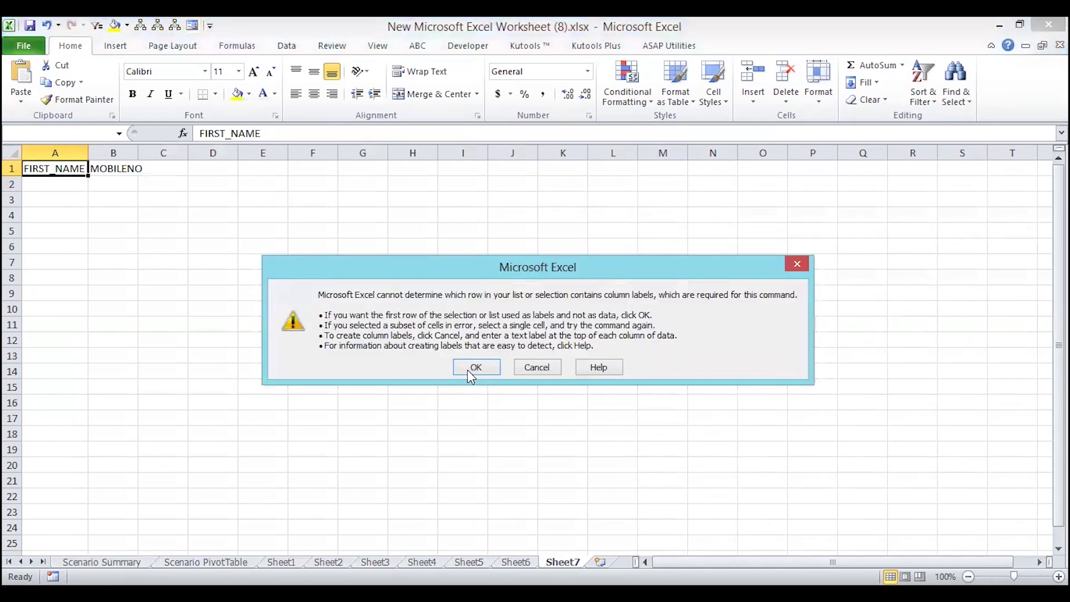
pyautogui.click(471, 369)
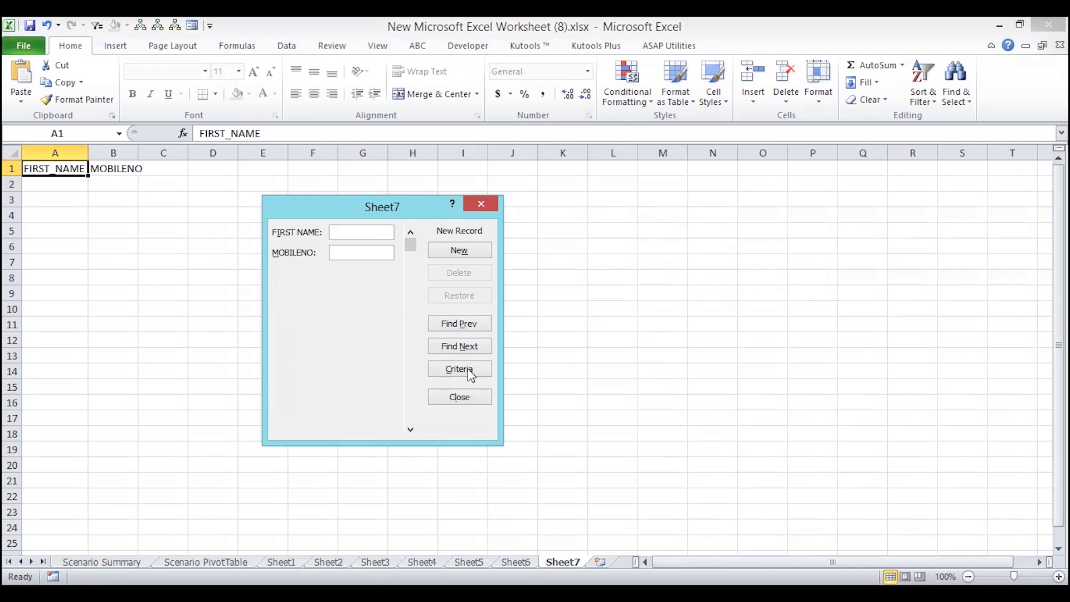
# - Add two records through the form, each with a first name and mobile number
pyautogui.write('MEENA')
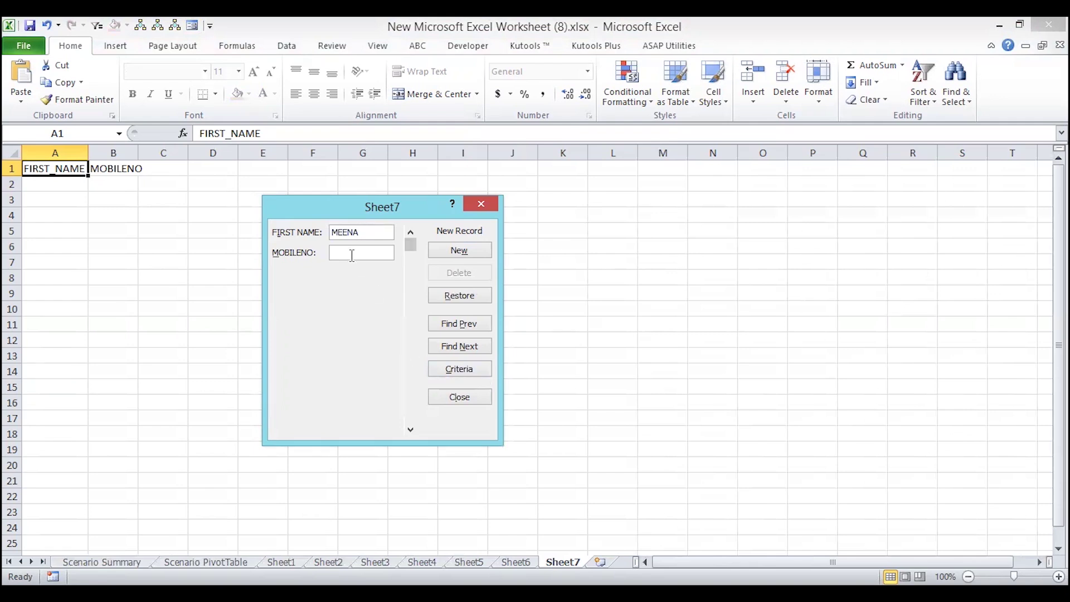
pyautogui.write('1234567890')
pyautogui.click(445, 254)
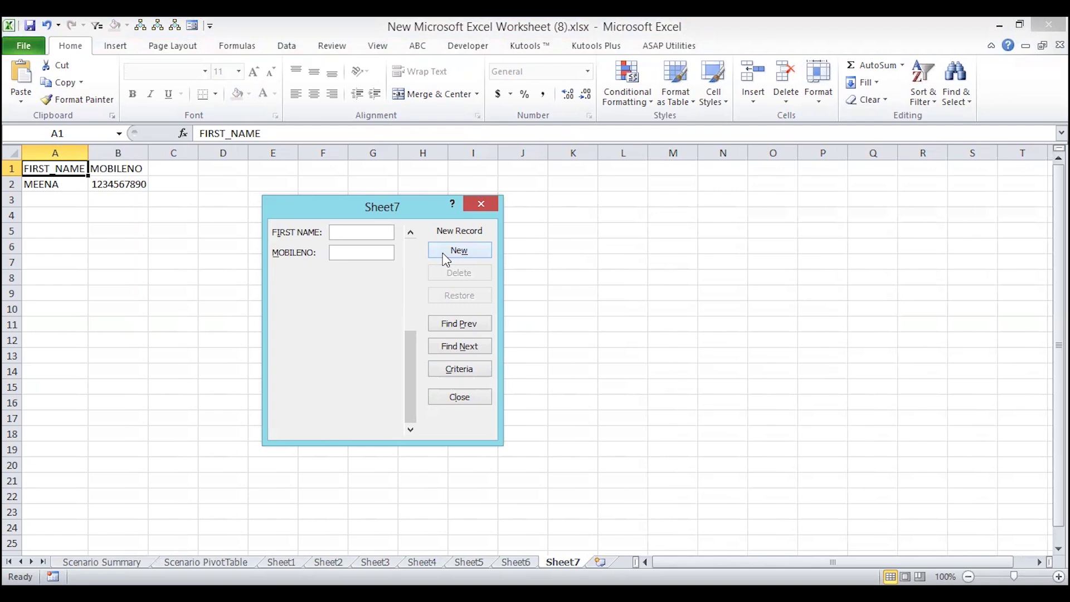
pyautogui.write('RT')
pyautogui.press('Tab')
pyautogui.write('1508900')
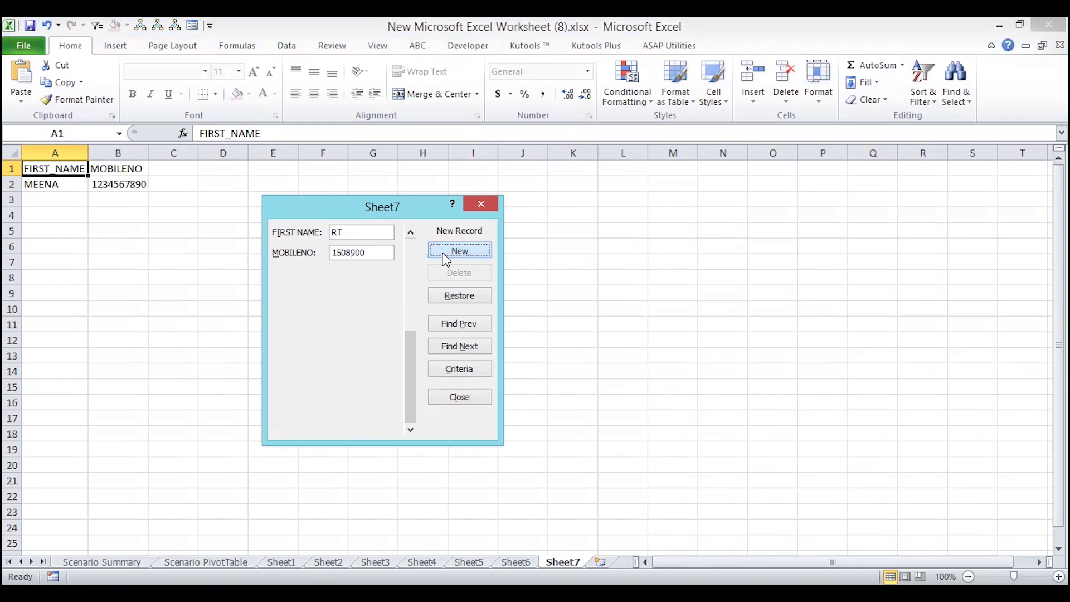
pyautogui.click(444, 253)
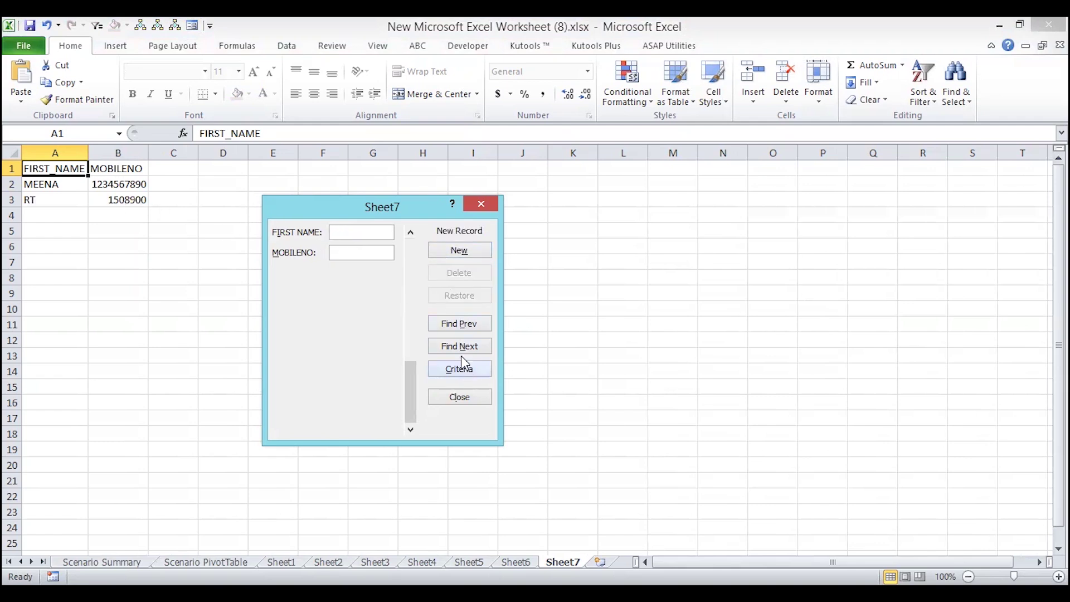
# - Replace the second record's mobile number with a new ten-digit number and close the form
pyautogui.click(459, 323)
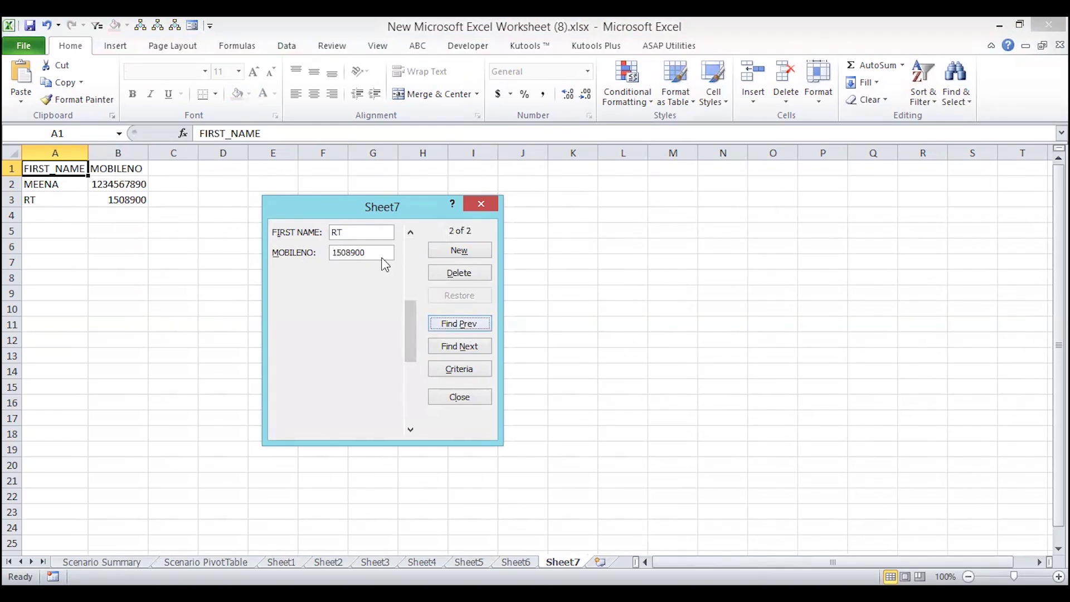
pyautogui.moveTo(363, 253); pyautogui.dragTo(296, 256)
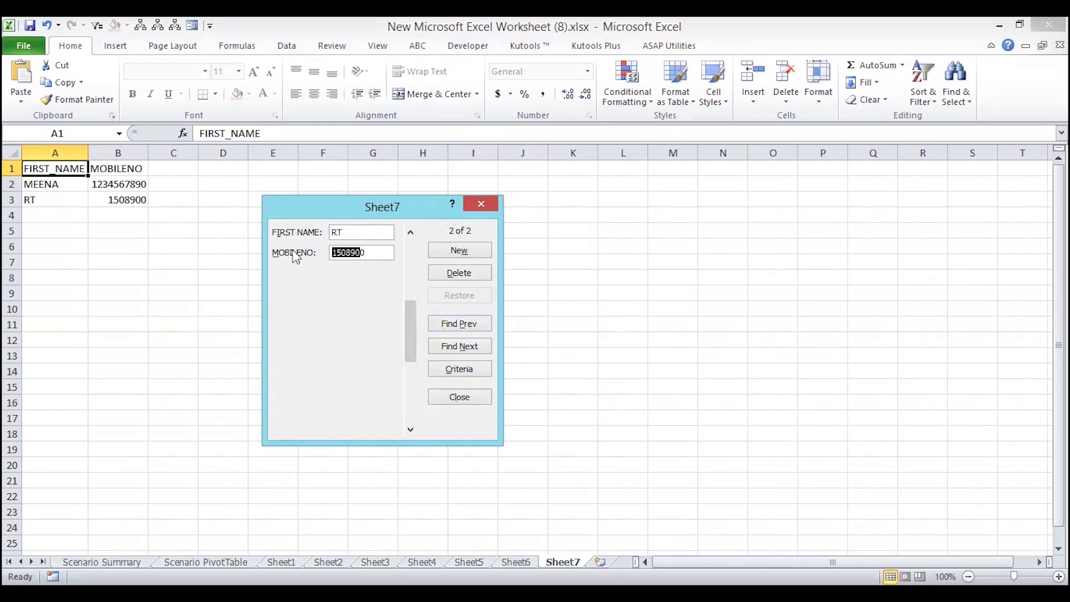
pyautogui.press('BackSpace')
pyautogui.press('BackSpace')
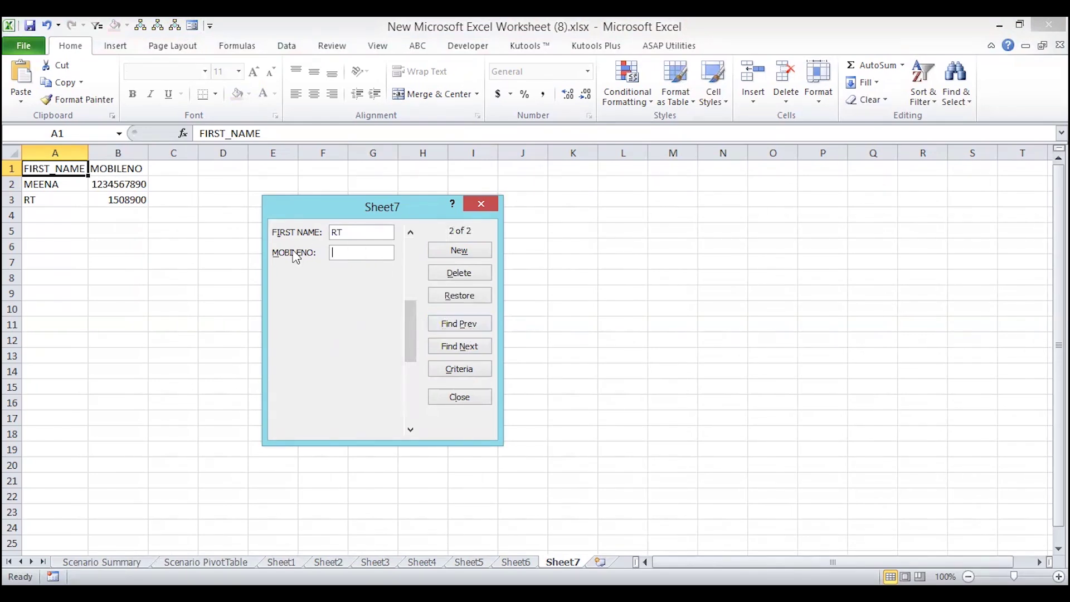
pyautogui.click(459, 252)
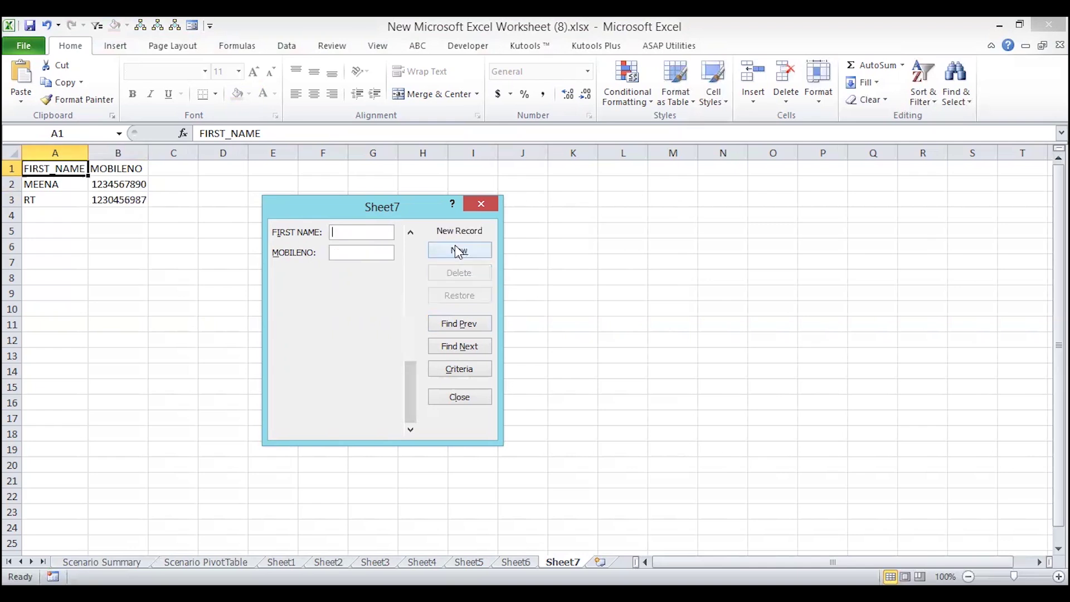
pyautogui.click(480, 208)
# - Select B2:B3 and open Format Cells at the Custom category via More Number Formats
pyautogui.moveTo(119, 186); pyautogui.dragTo(121, 196)
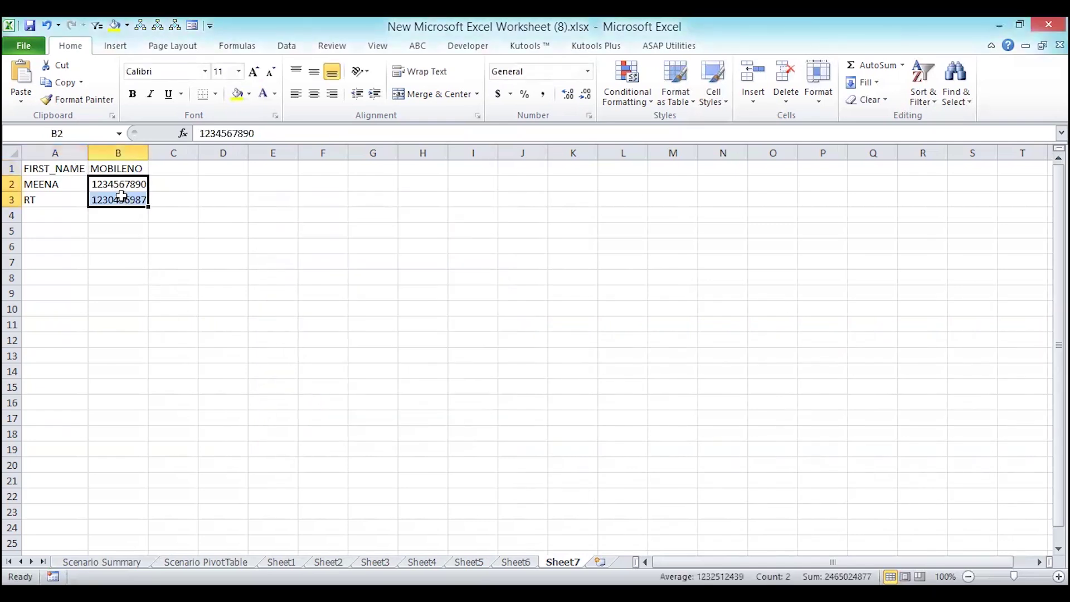
pyautogui.click(587, 71)
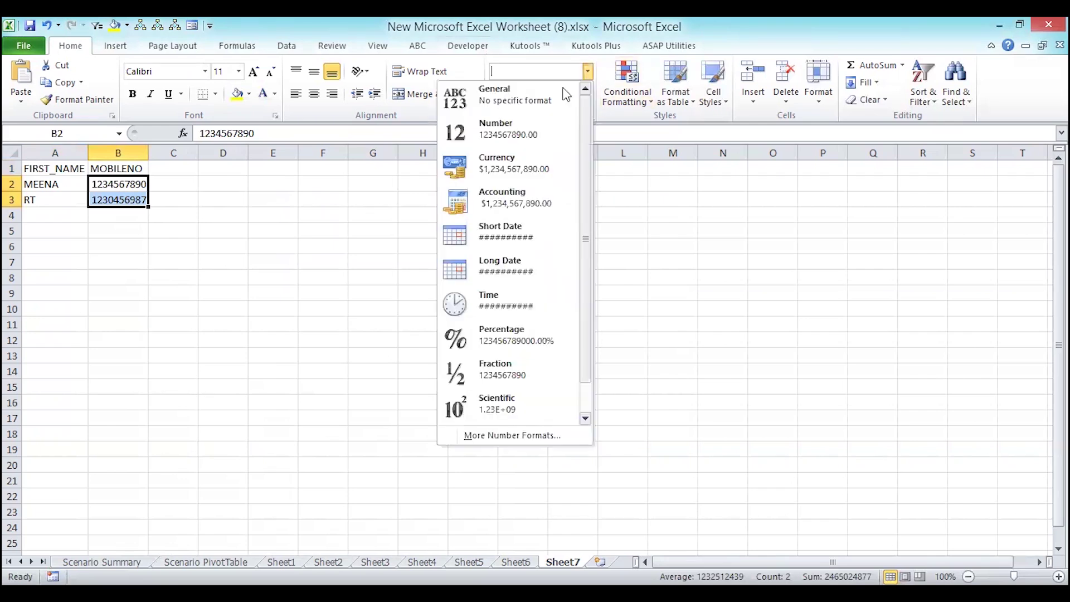
pyautogui.click(493, 434)
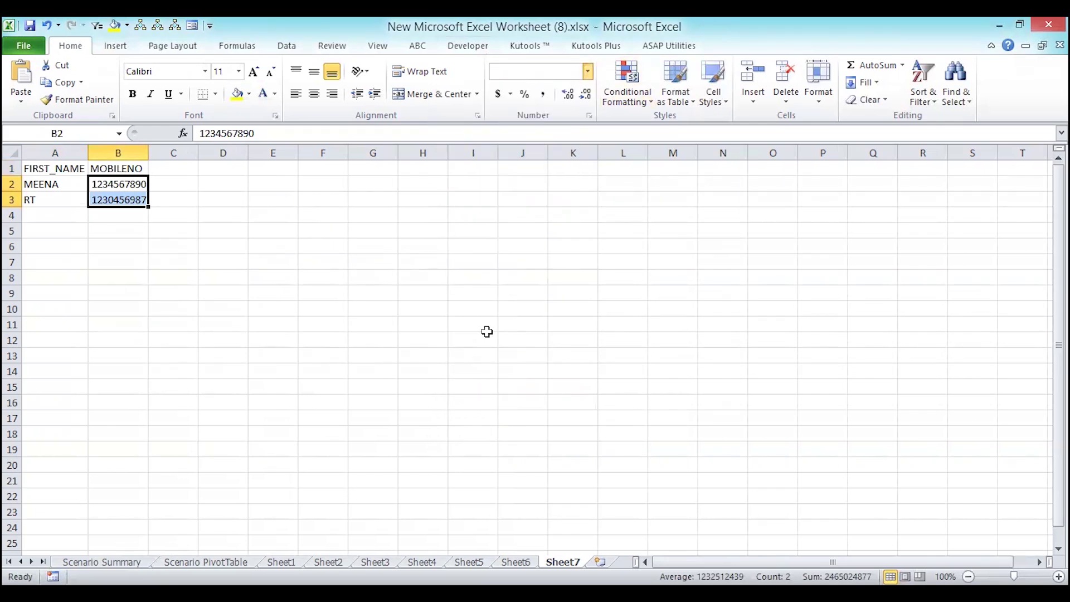
pyautogui.click(207, 322)
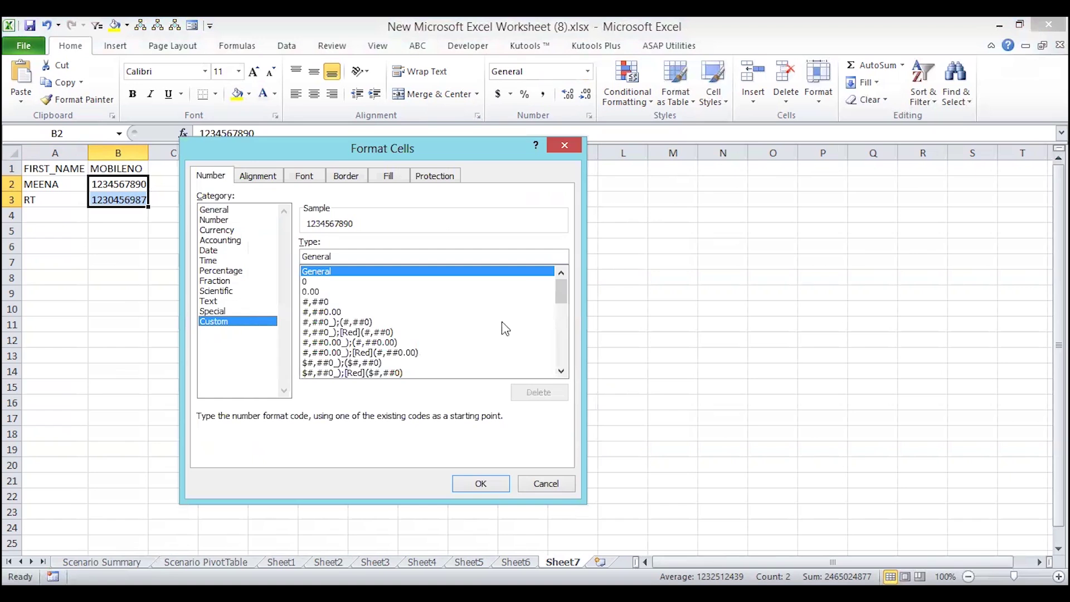
# - Browse the Custom, Number and General format categories for B2:B3
pyautogui.moveTo(560, 287); pyautogui.dragTo(564, 368)
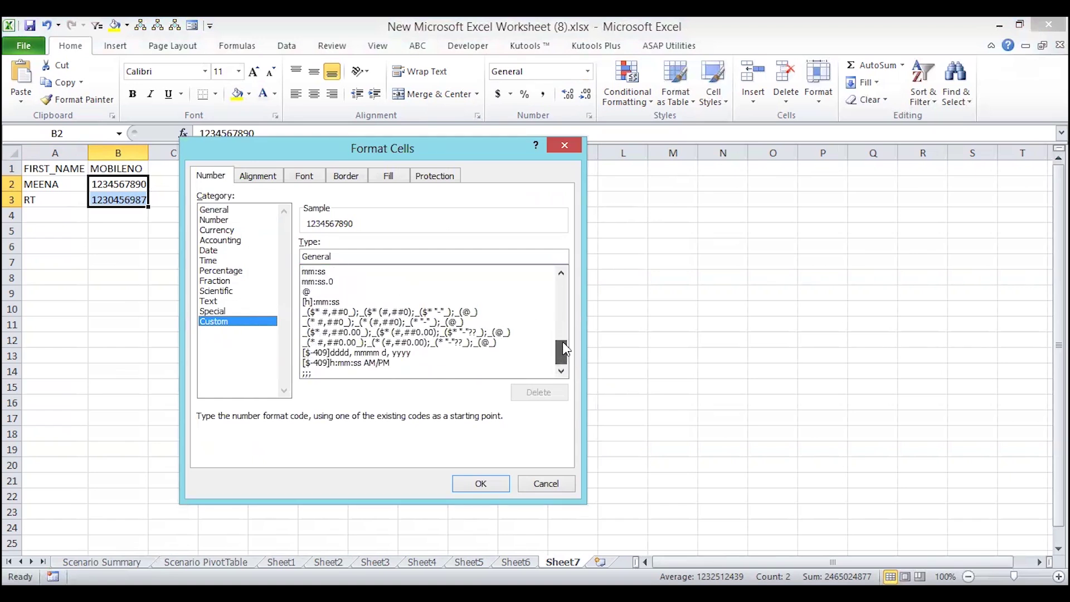
pyautogui.scroll(12, 563, 342)
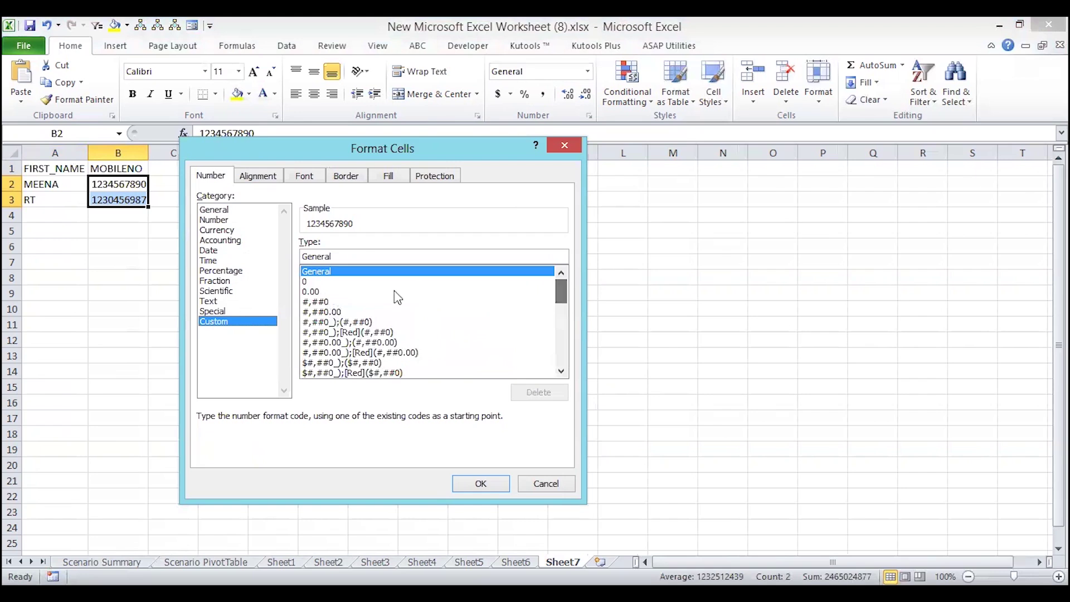
pyautogui.click(213, 220)
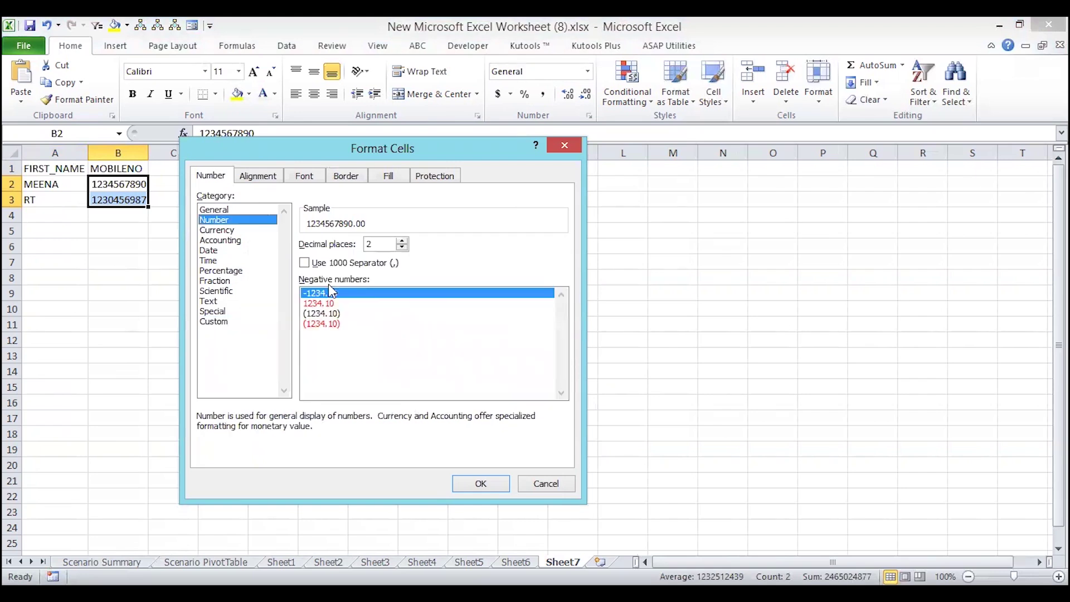
pyautogui.click(216, 210)
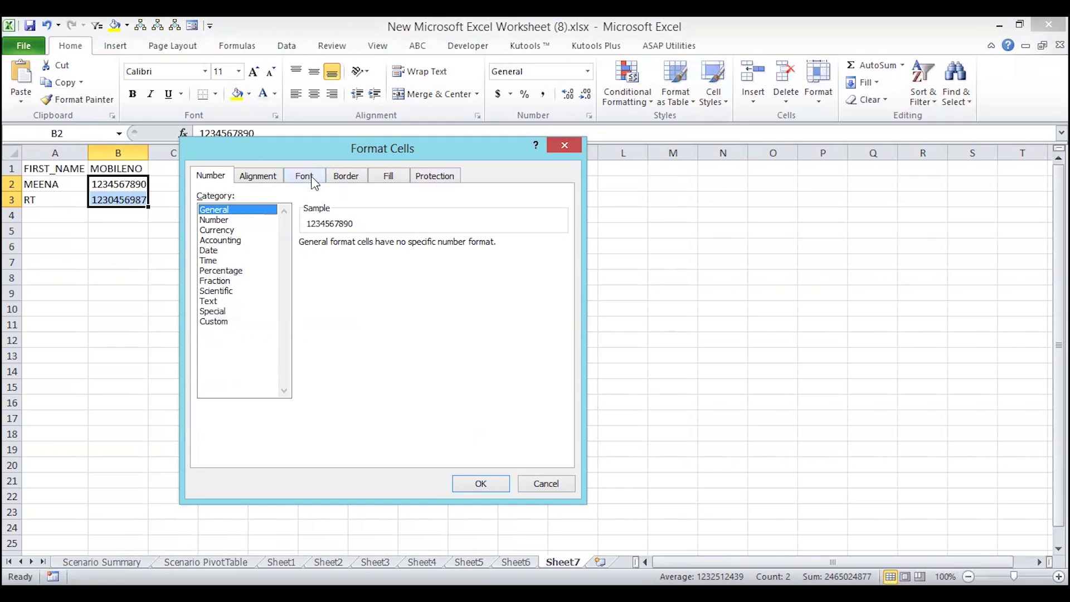
pyautogui.click(221, 322)
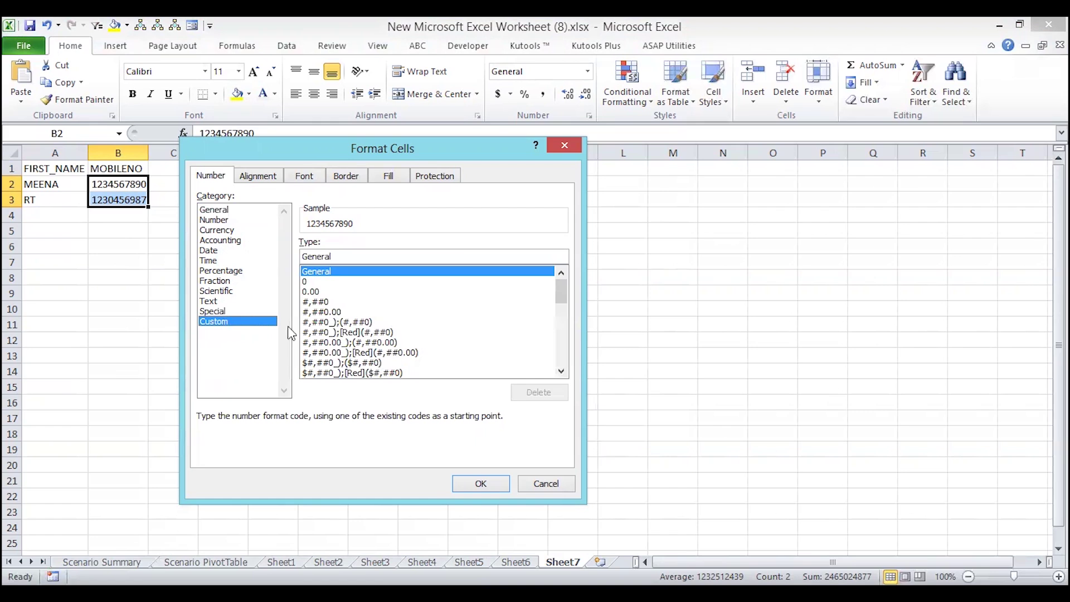
# - Try the ##0.0E+0 format code, cancel without applying, and insert a new worksheet
pyautogui.moveTo(563, 293); pyautogui.dragTo(562, 329)
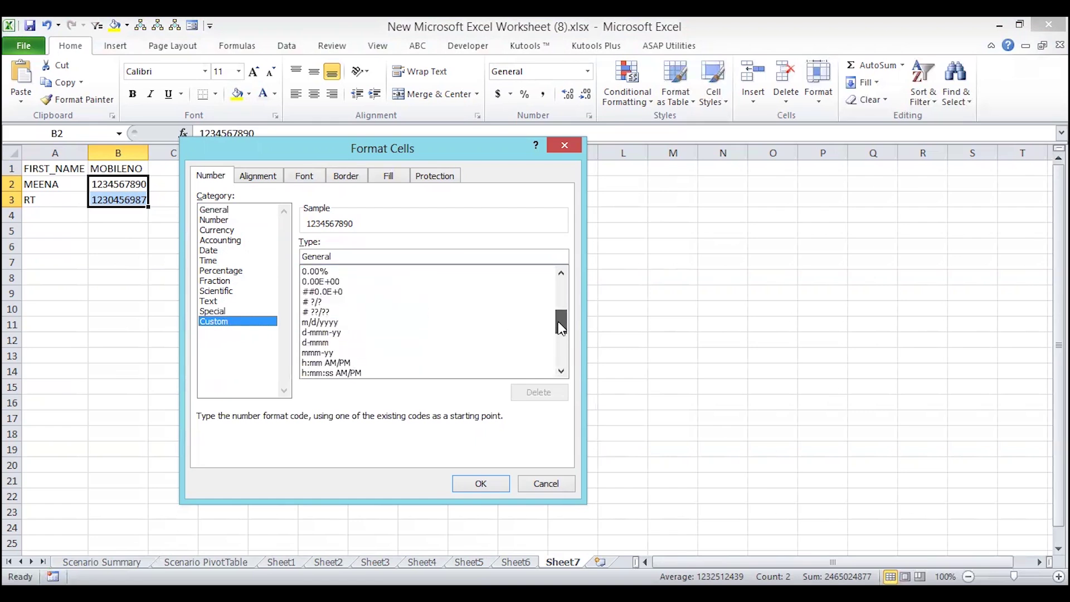
pyautogui.click(341, 292)
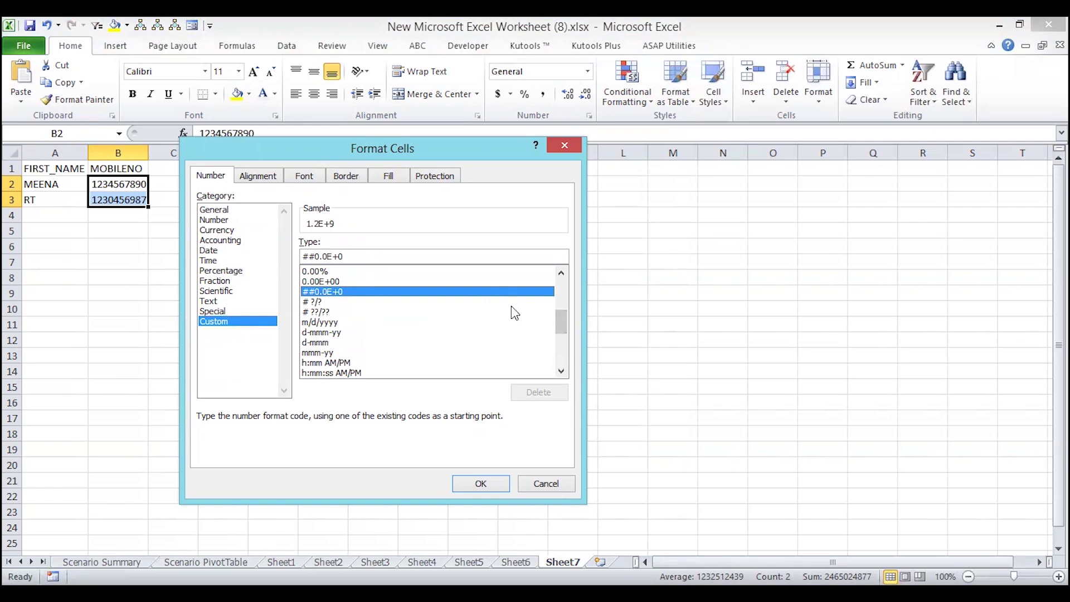
pyautogui.moveTo(560, 315); pyautogui.dragTo(560, 359)
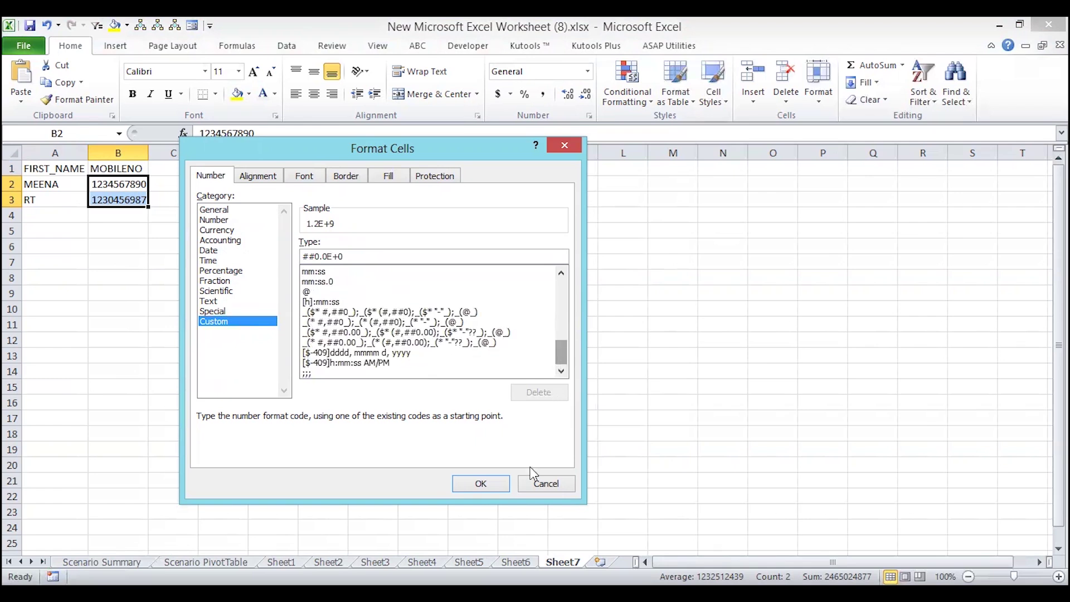
pyautogui.click(541, 484)
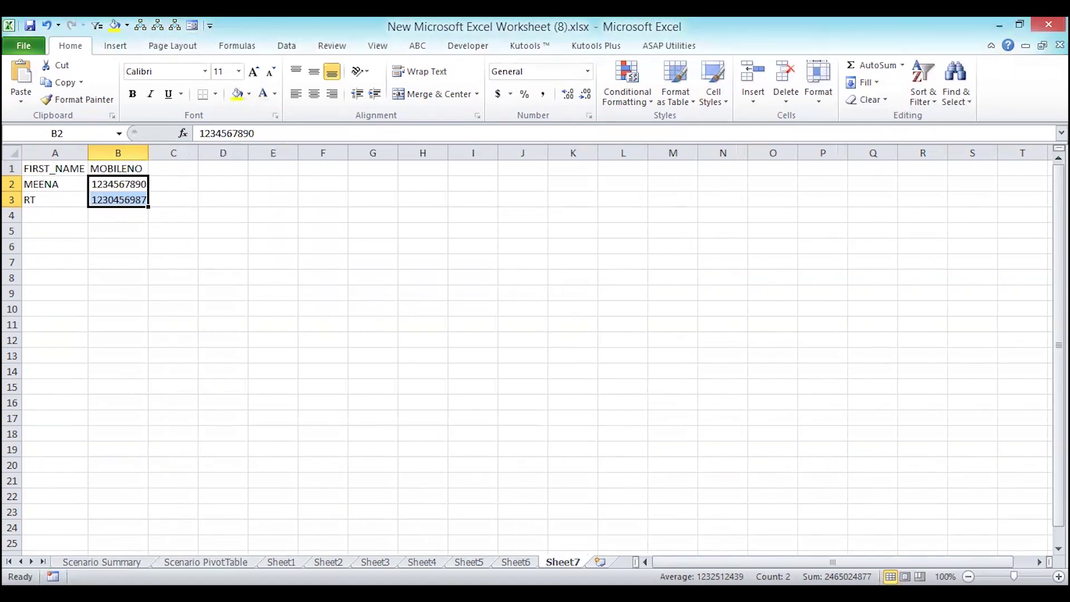
pyautogui.hotkey('shift', 'F11')
# - Dismiss the form warning on the empty Sheet8 and delete Sheet8
pyautogui.click(195, 27)
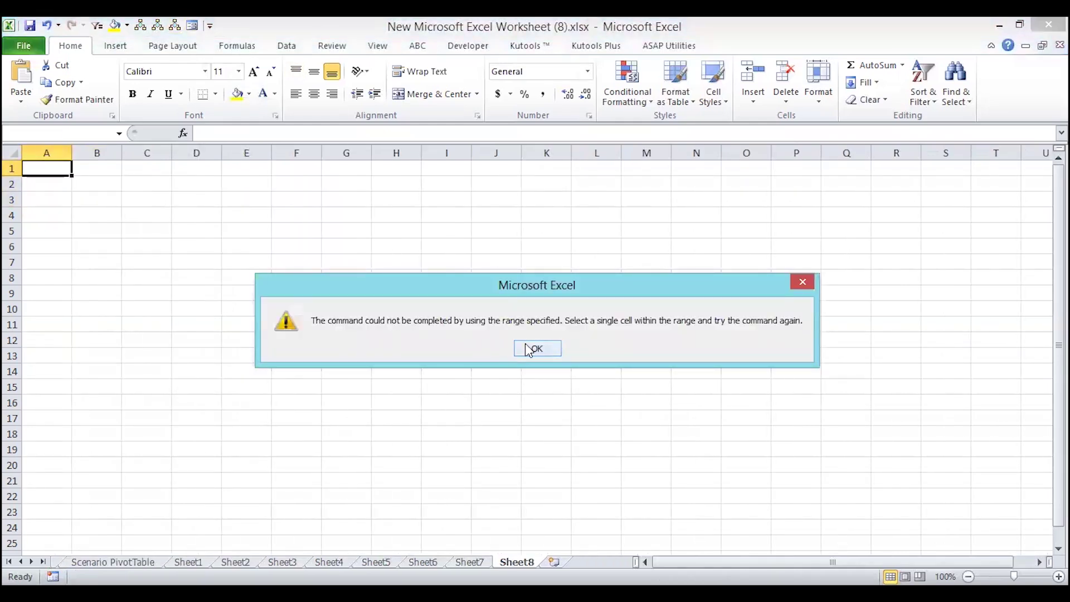
pyautogui.press('Return')
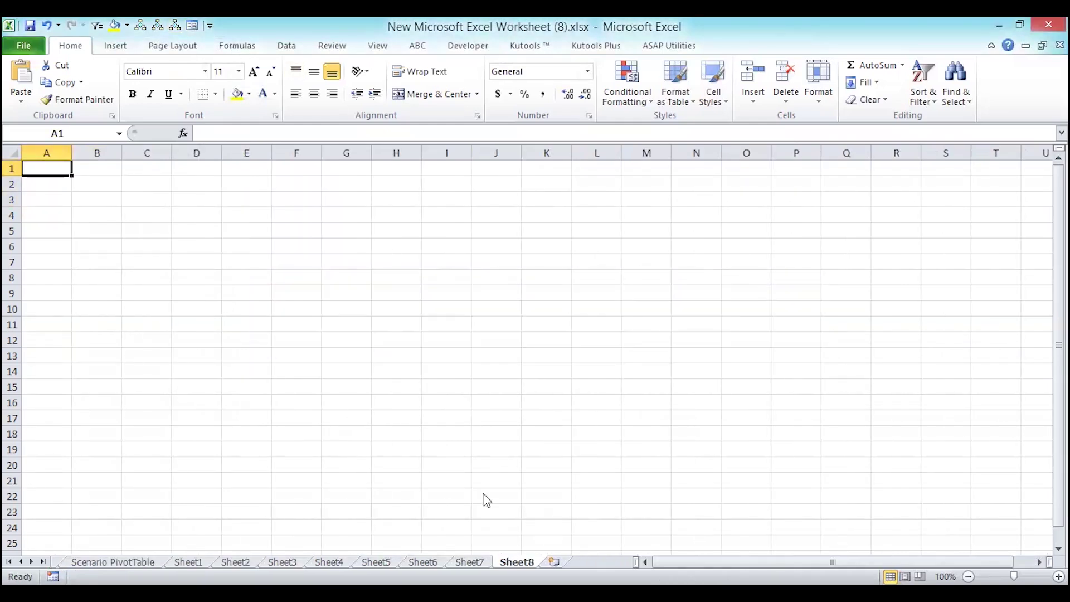
pyautogui.rightClick(407, 562)
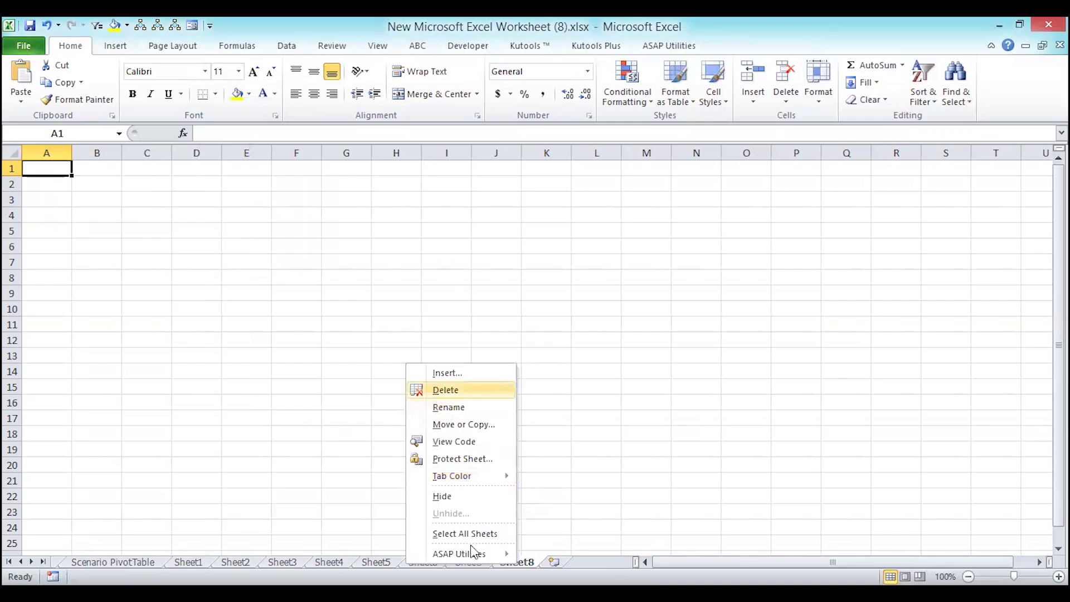
pyautogui.click(479, 390)
pyautogui.click(507, 348)
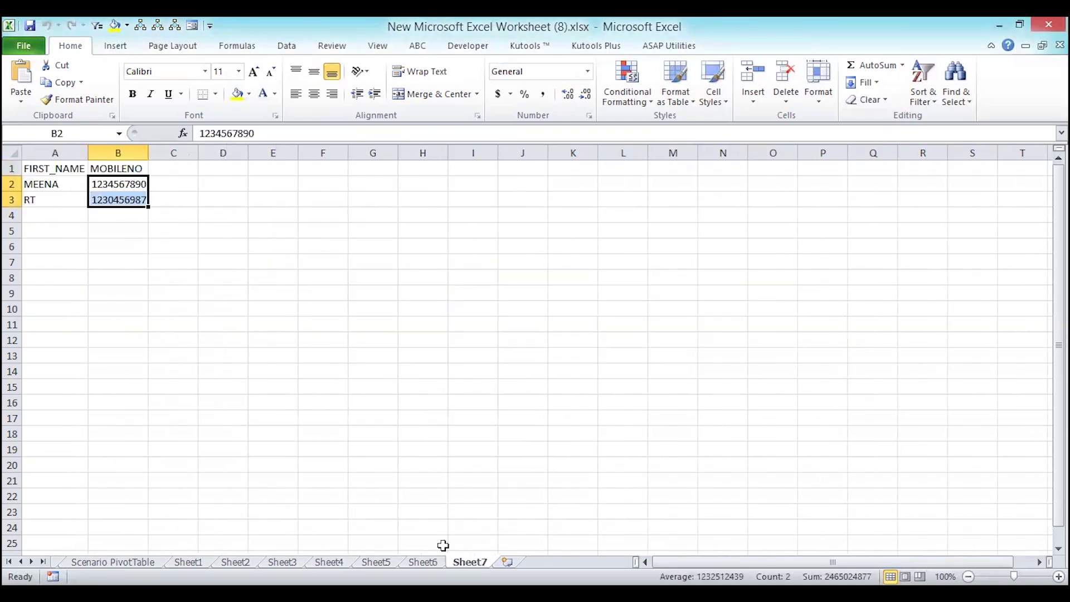
# - Reopen Sheet7's data form from a first-name cell and start a blank new record
pyautogui.click(192, 26)
pyautogui.click(466, 354)
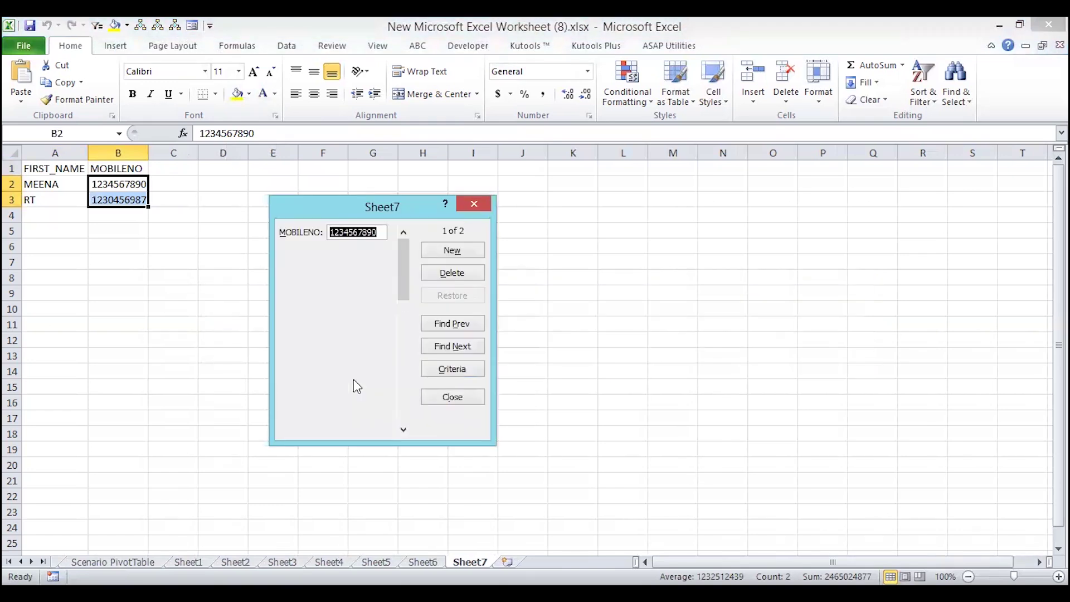
pyautogui.click(477, 202)
pyautogui.click(27, 185)
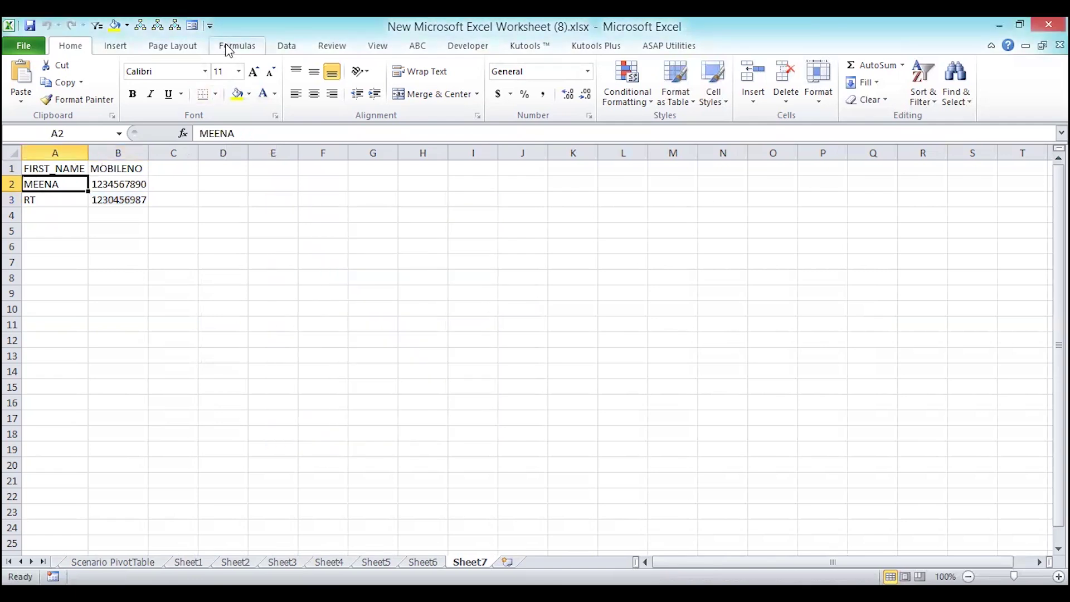
pyautogui.click(192, 26)
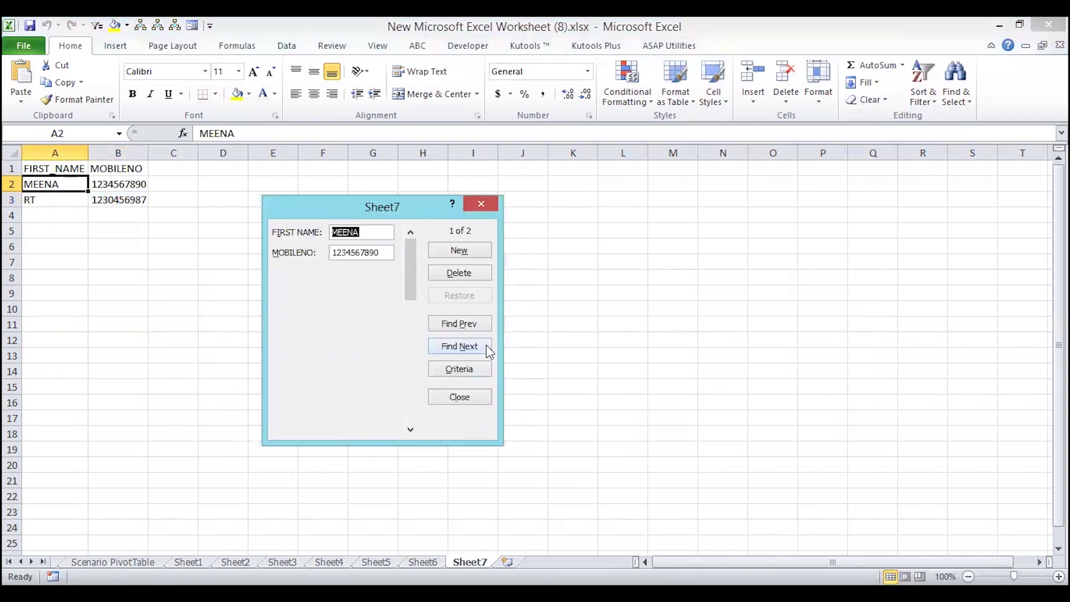
pyautogui.click(477, 256)
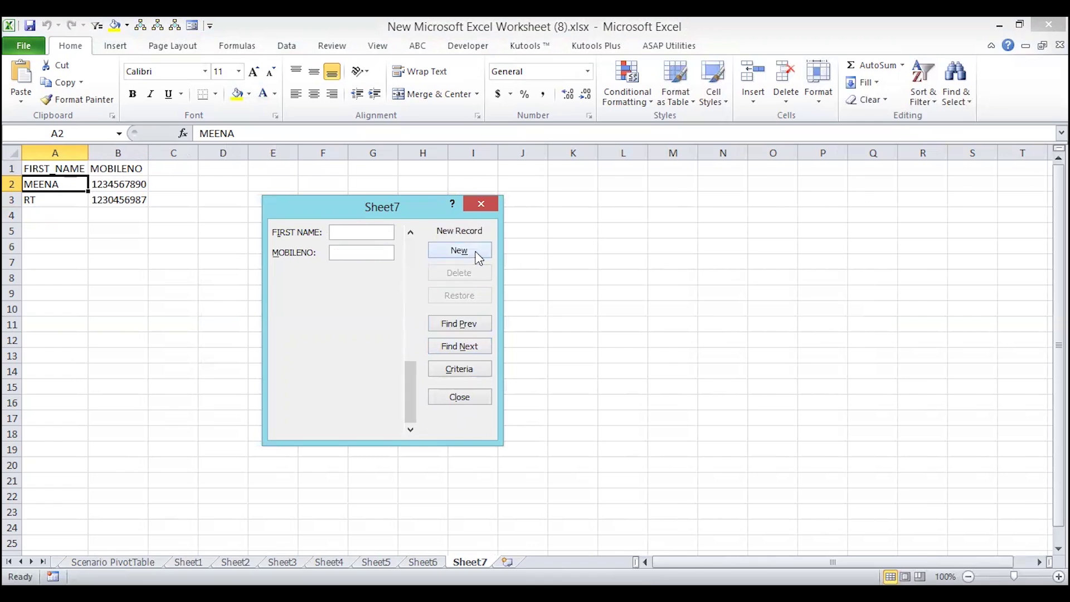
# - Close the form and move the MOBILENO cells B1:B3 to C1:C3
pyautogui.click(484, 201)
pyautogui.moveTo(119, 169); pyautogui.dragTo(122, 194)
pyautogui.hotkey('ctrl', 'c')
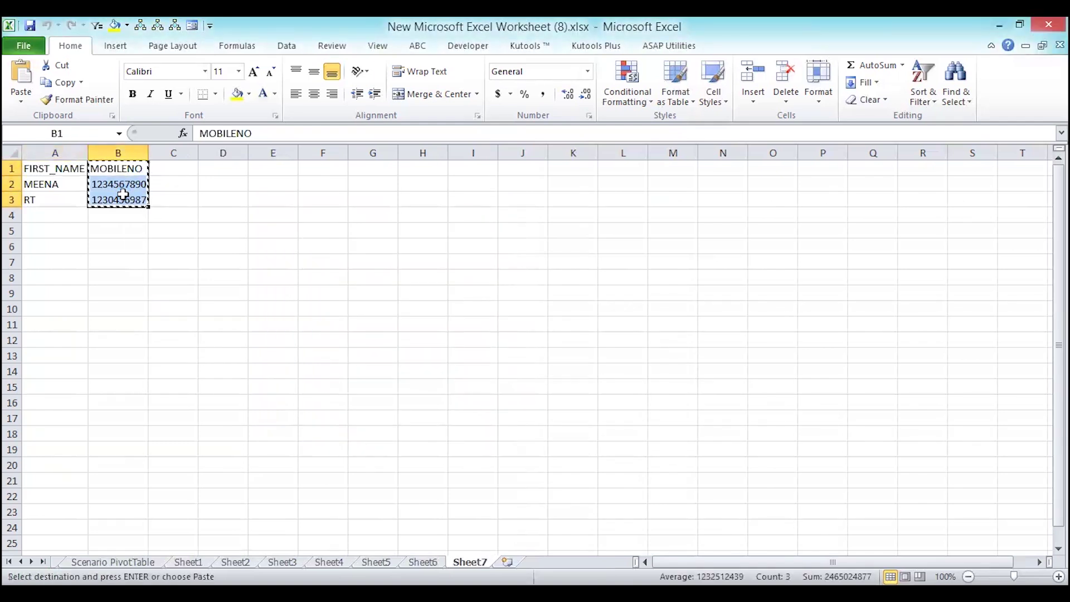
pyautogui.press('Right')
pyautogui.hotkey('shift', 'Down')
pyautogui.hotkey('shift', 'Down')
pyautogui.hotkey('ctrl', 'v')
# - Add the heading STATE in B1 and reopen the data form from A1
pyautogui.click(121, 170)
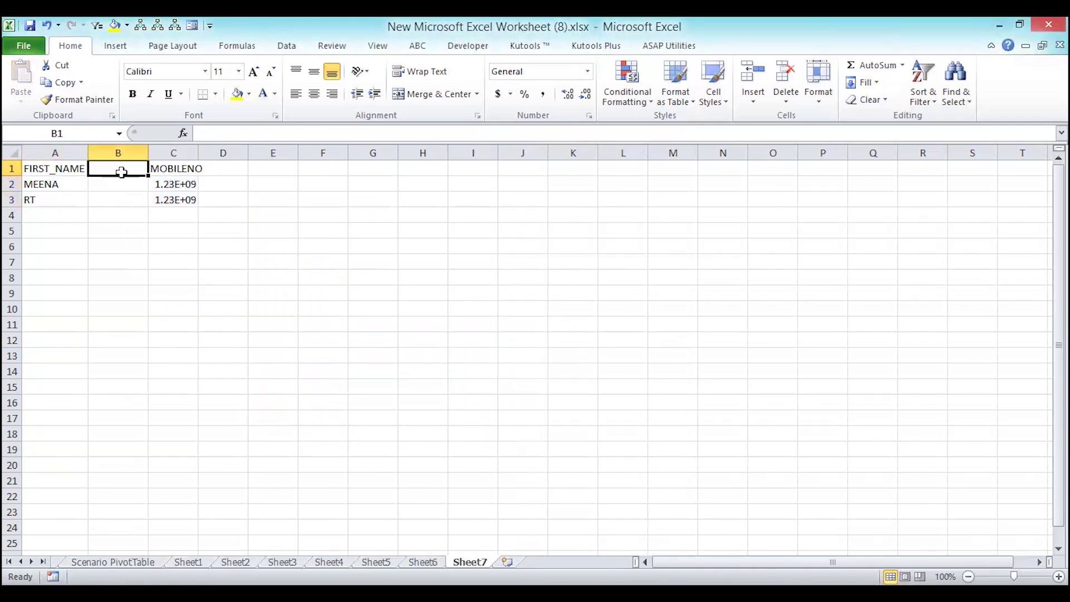
pyautogui.write('STATE')
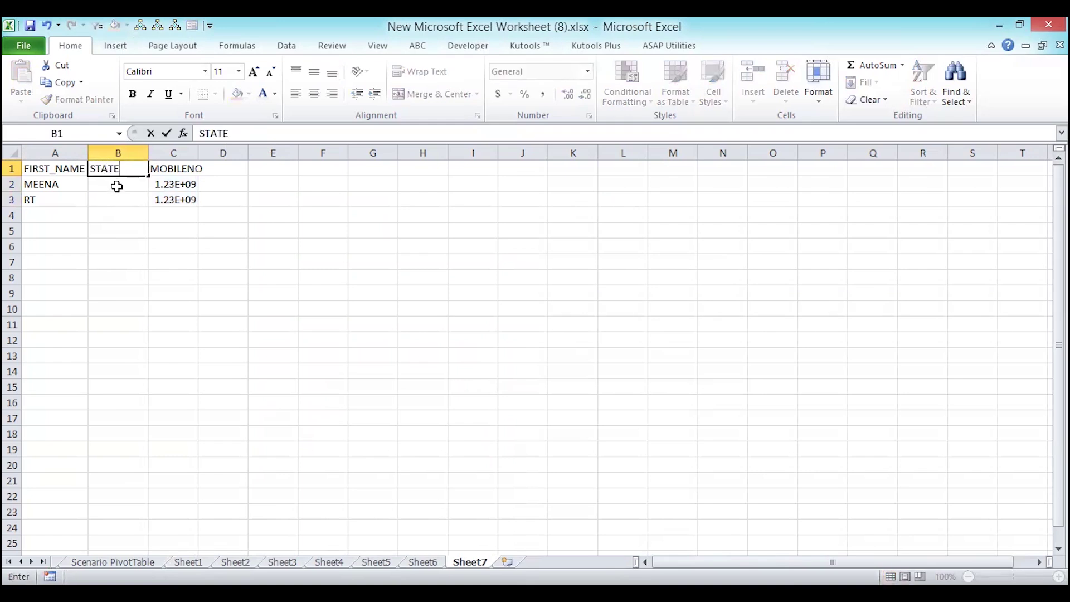
pyautogui.press('Return')
pyautogui.click(77, 169)
pyautogui.click(193, 26)
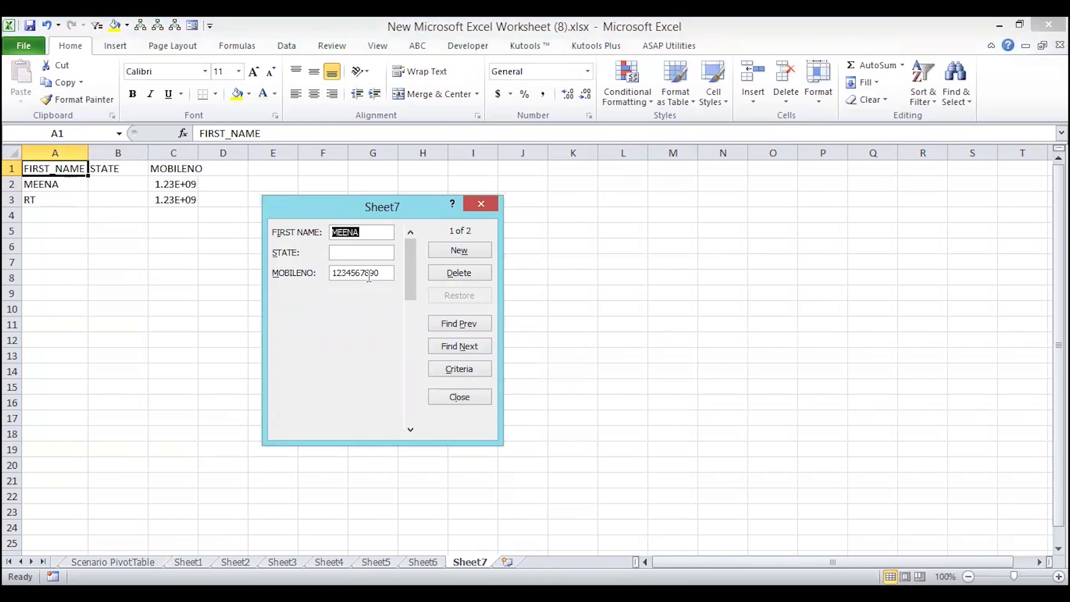
# - Enter GUJARAT as the first record's state and start a blank new record
pyautogui.click(363, 253)
pyautogui.write('R')
pyautogui.press('BackSpace')
pyautogui.write('GUJARAT')
pyautogui.click(465, 252)
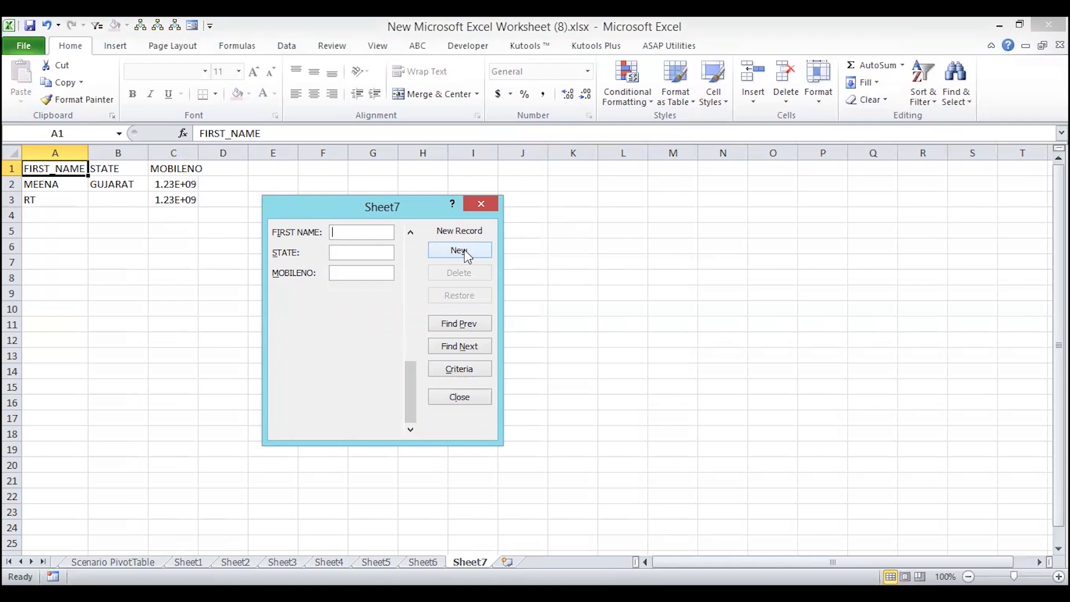
# - Search the data form's criteria for STATE GUJARAT, then return to the records
pyautogui.click(450, 370)
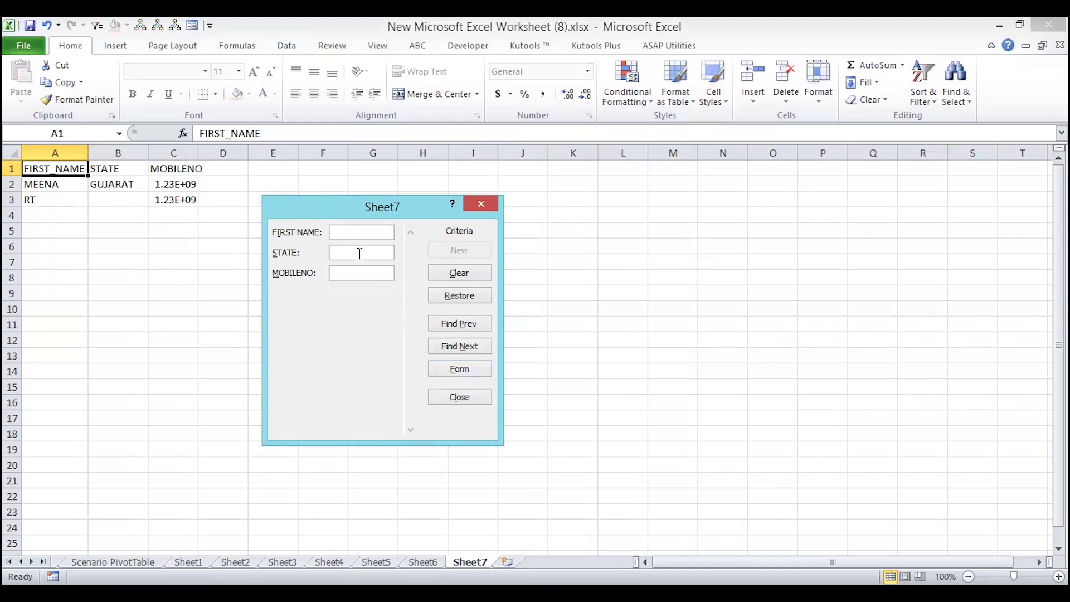
pyautogui.click(361, 254)
pyautogui.write('GUJARAT')
pyautogui.click(461, 350)
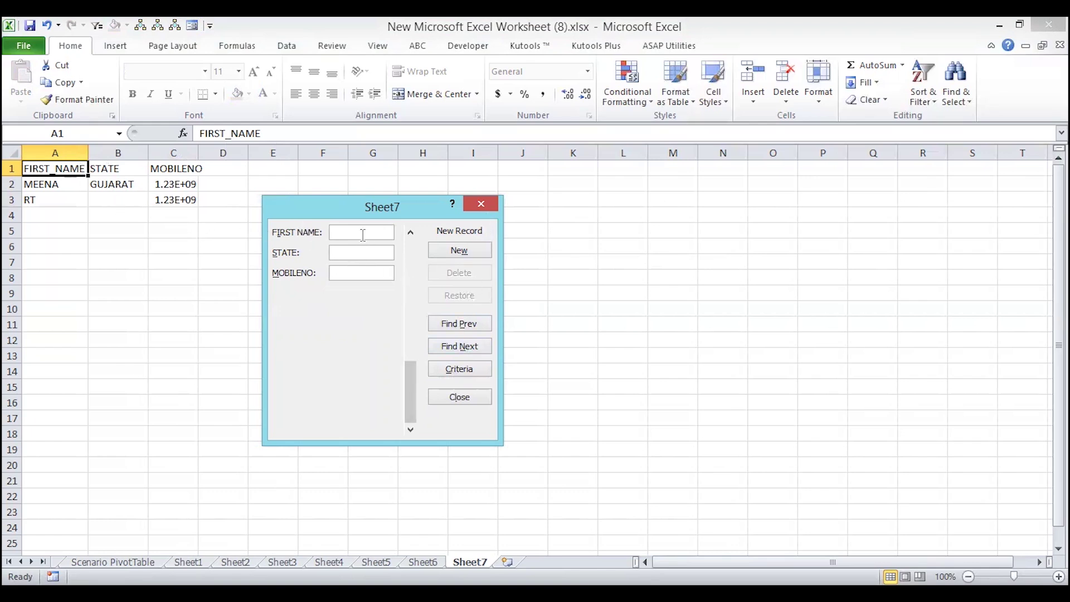
# - Close the data form, select RT's empty state cell B3 and reopen the form
pyautogui.click(480, 203)
pyautogui.click(126, 195)
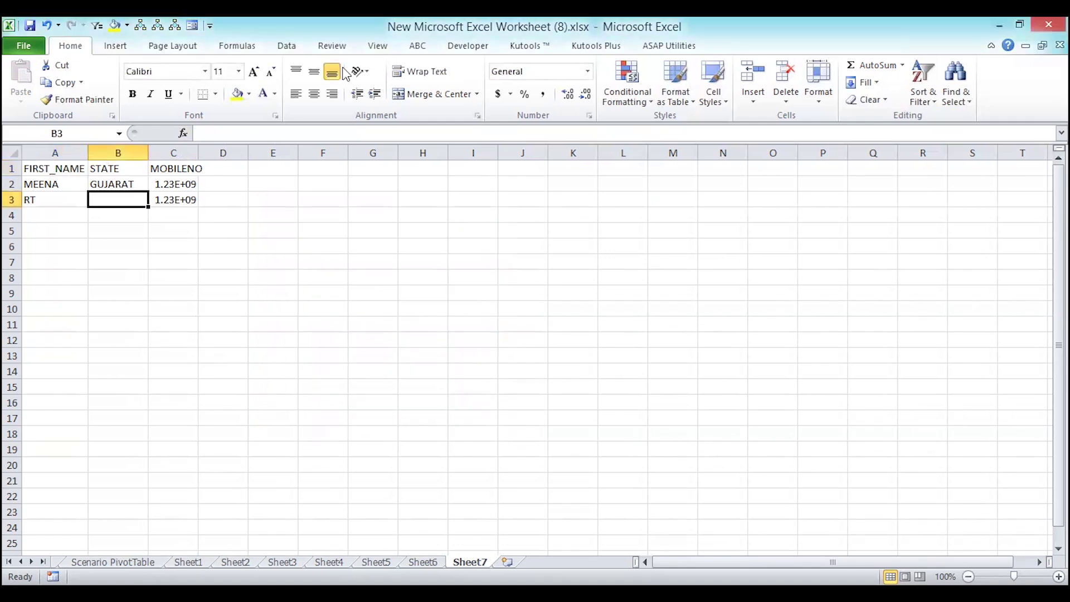
pyautogui.click(191, 26)
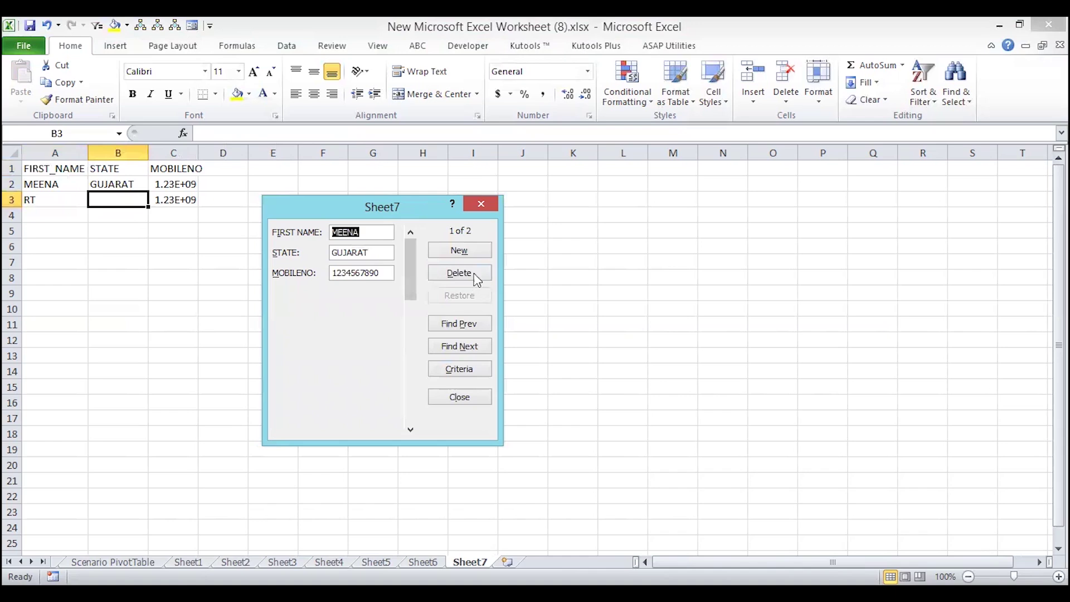
# - Move to RT's record, enter MP as its state and start a blank record
pyautogui.click(464, 346)
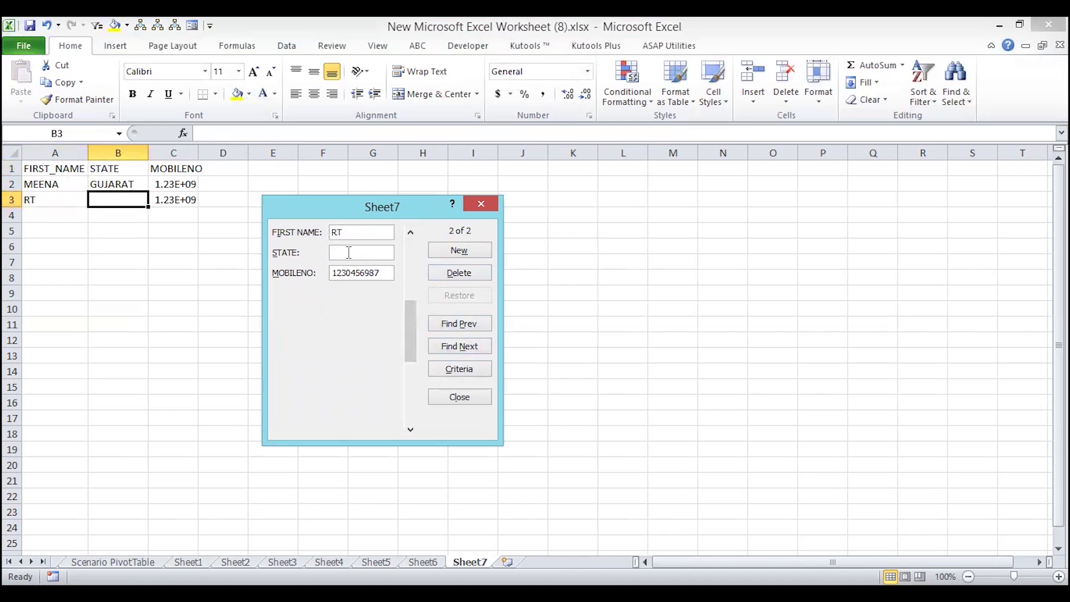
pyautogui.write('MP')
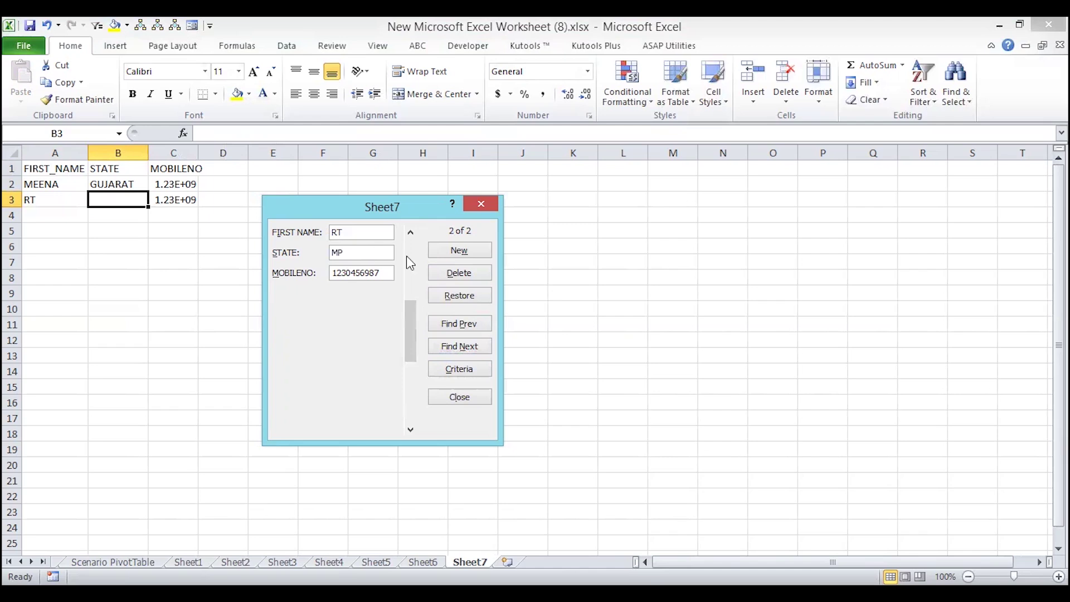
pyautogui.click(439, 252)
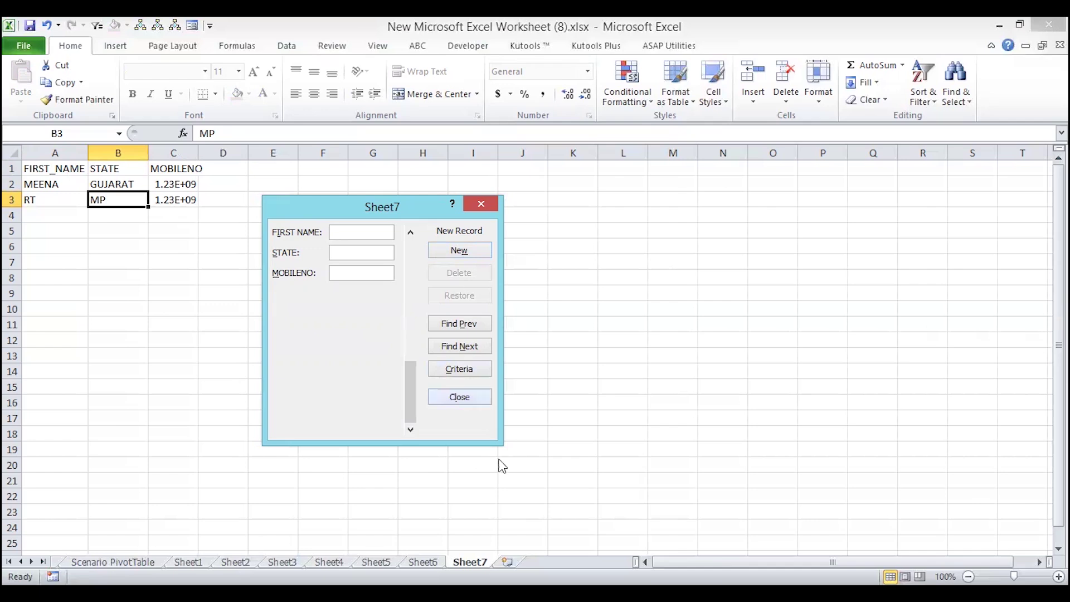
# - Enter MEENA as the new record's first name
pyautogui.click(356, 252)
pyautogui.write('MEE')
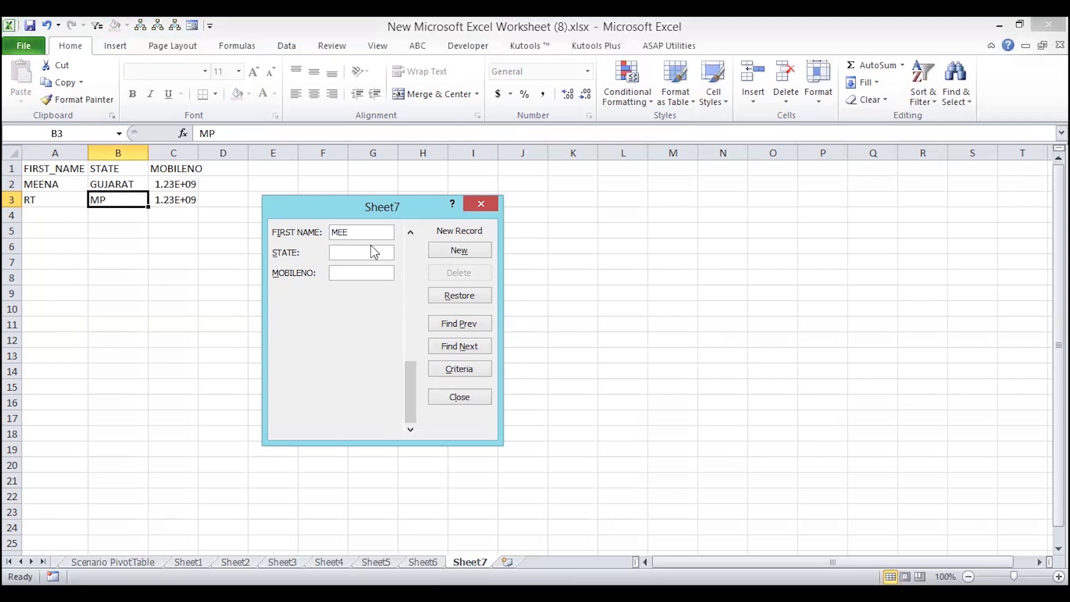
pyautogui.write('NA')
# - Save MEENA as the third record, toggling between Criteria and Form views
pyautogui.click(454, 370)
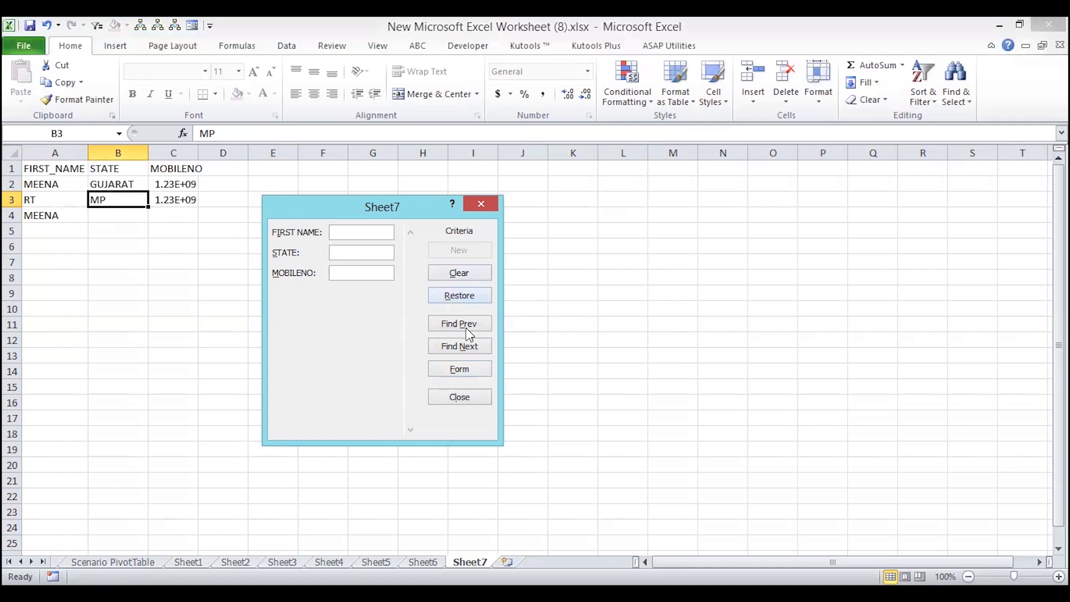
pyautogui.click(458, 369)
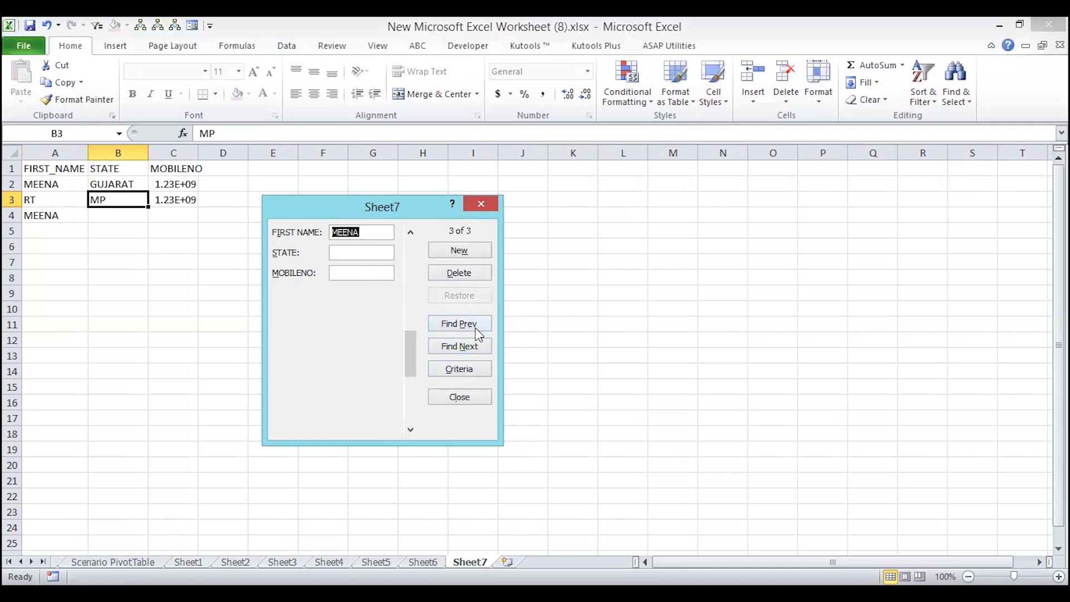
pyautogui.click(456, 370)
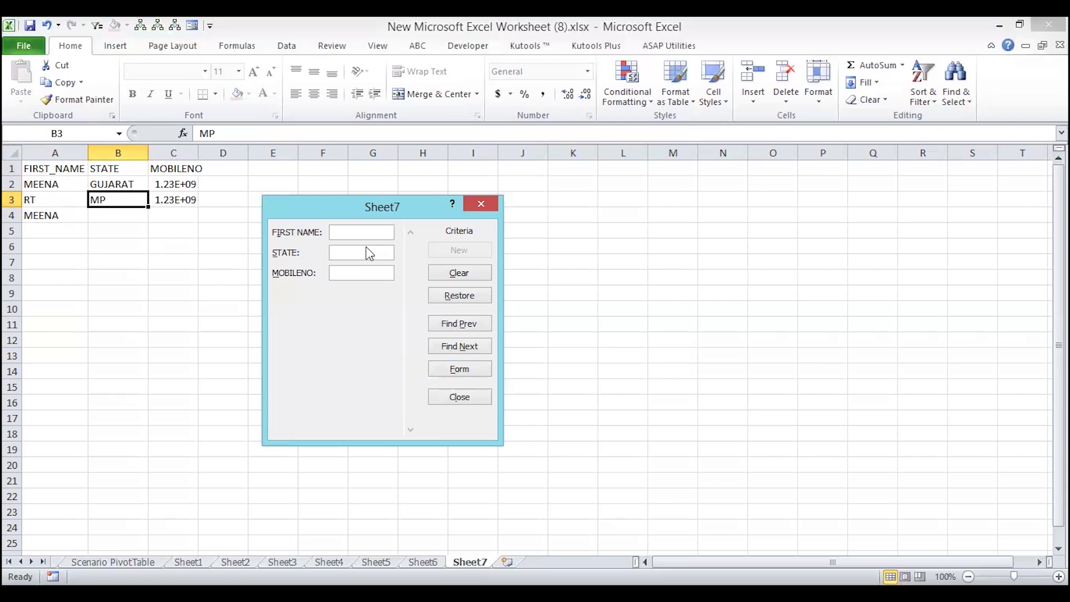
pyautogui.click(437, 375)
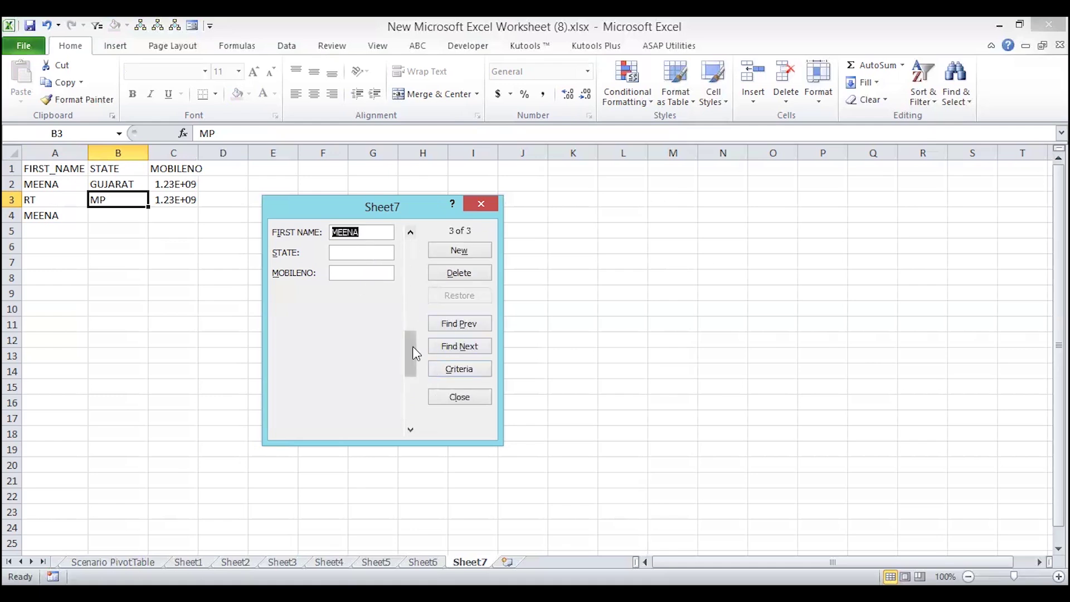
# - Browse through the RT and MEENA records, then close the data form and select D1
pyautogui.moveTo(412, 346); pyautogui.dragTo(414, 254)
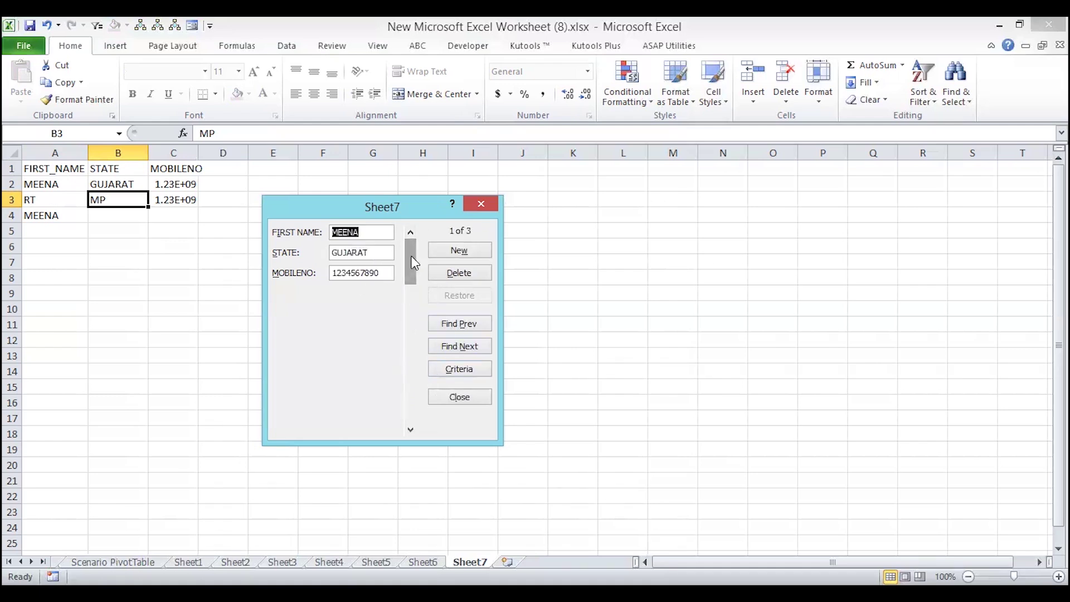
pyautogui.click(411, 429)
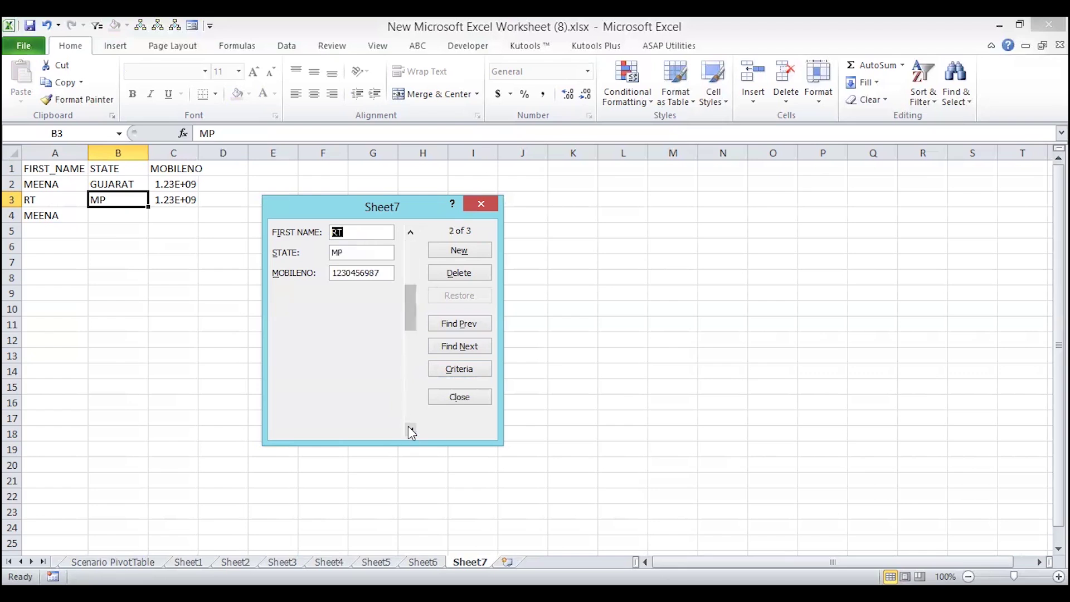
pyautogui.click(410, 429)
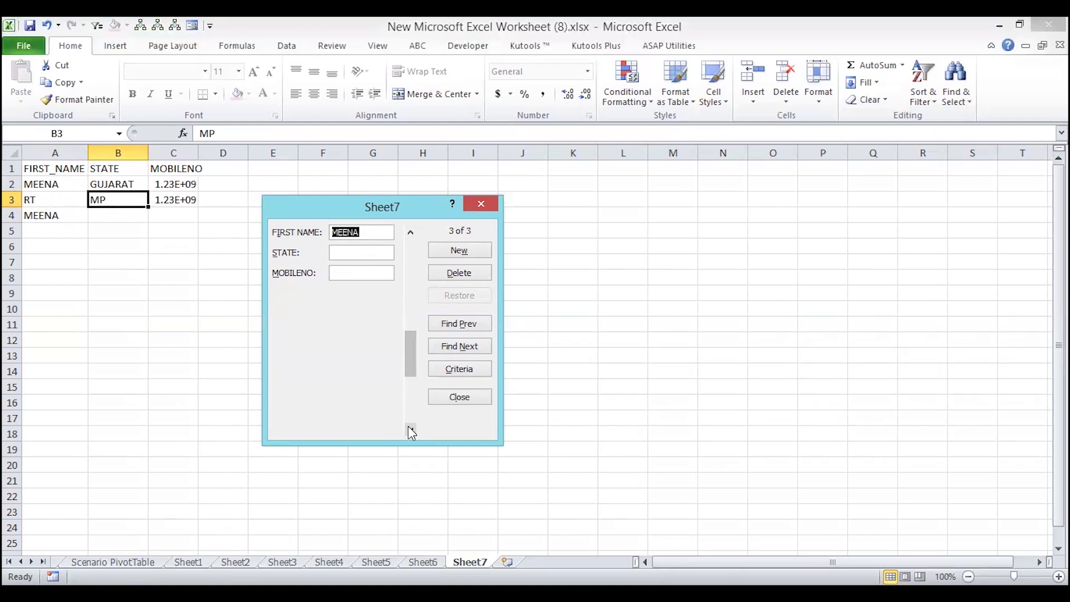
pyautogui.click(486, 205)
pyautogui.click(218, 170)
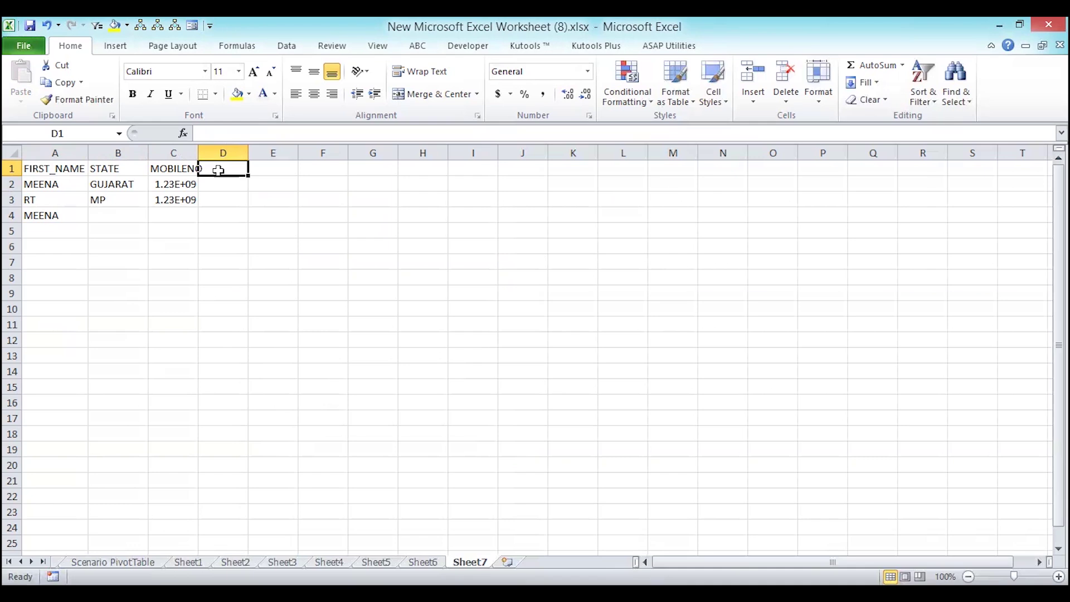
# - Enter GENDER as the D1 heading and switch to the Data tab
pyautogui.write('GE')
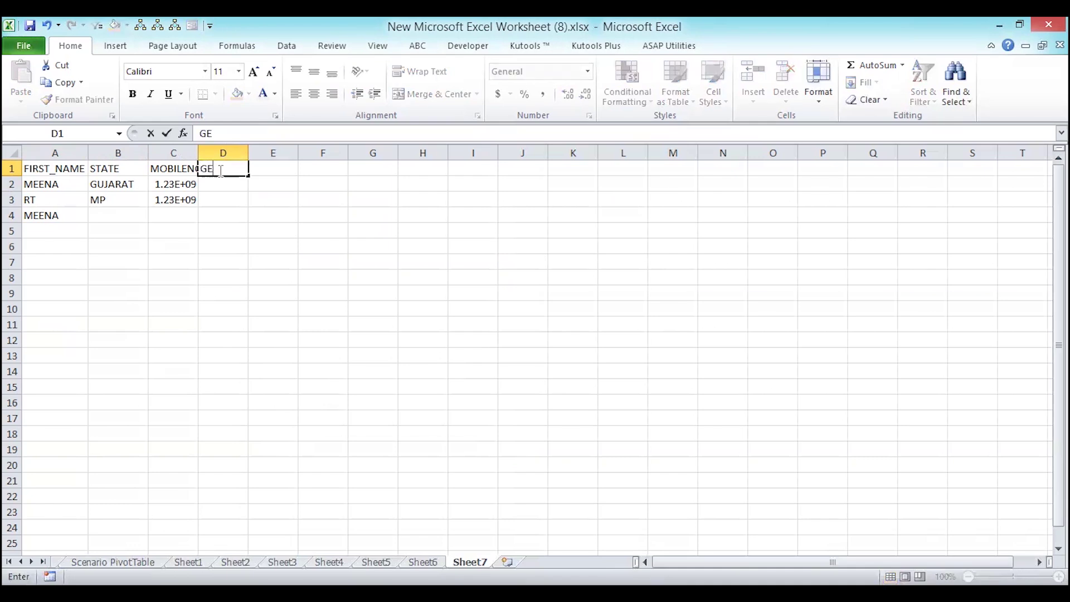
pyautogui.write('NDER')
pyautogui.press('Return')
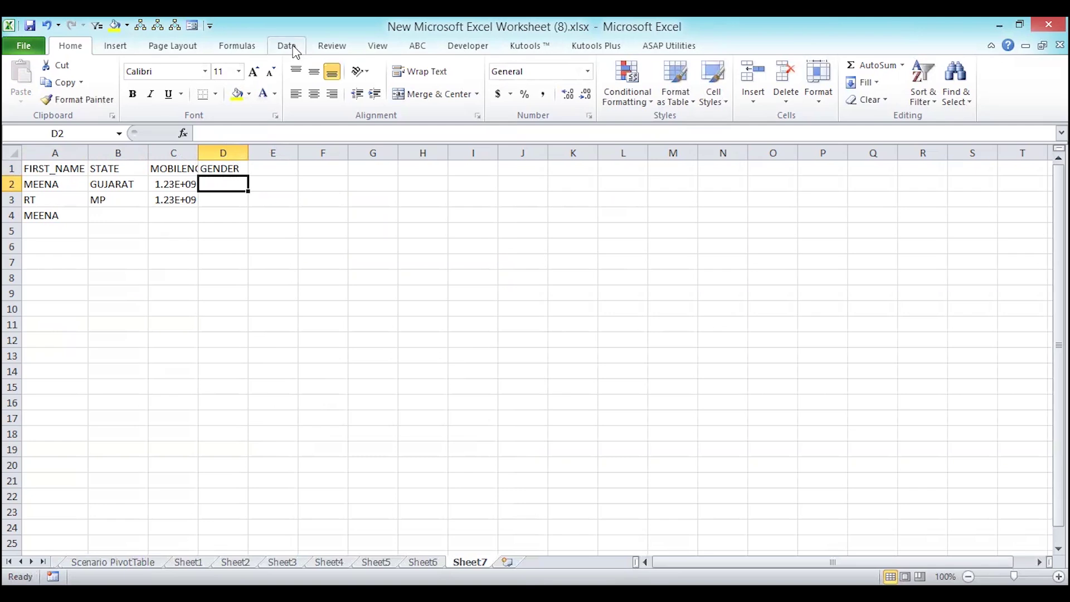
pyautogui.click(296, 52)
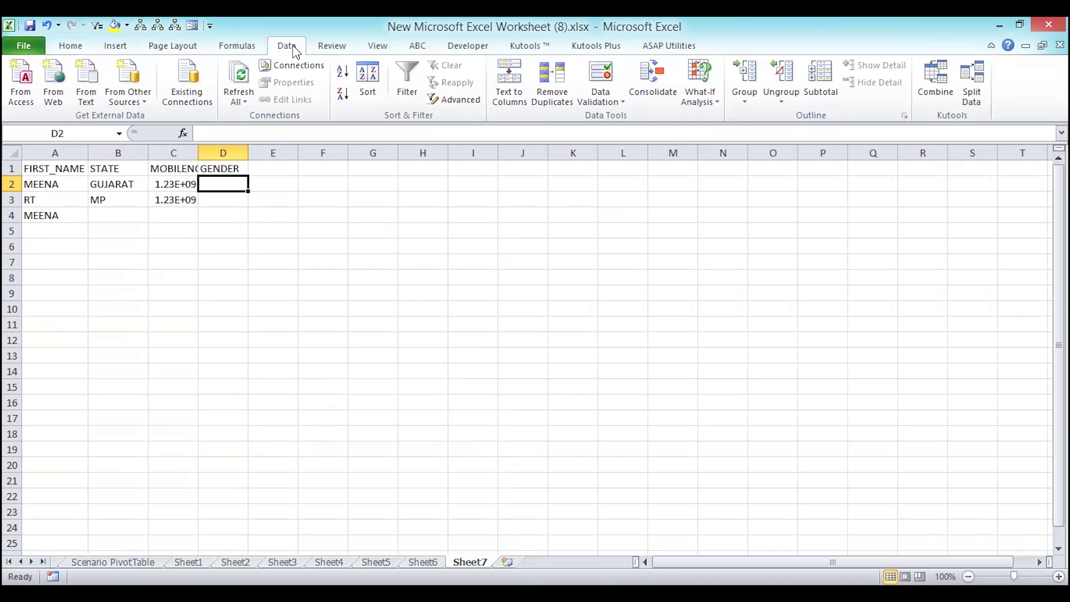
pyautogui.click(598, 102)
pyautogui.click(575, 118)
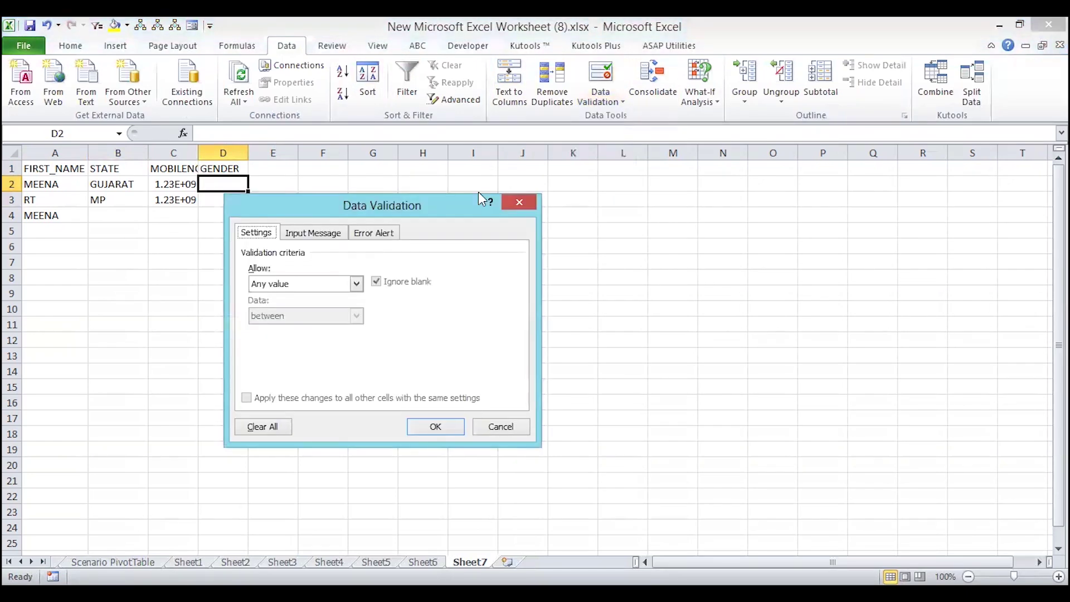
pyautogui.click(356, 284)
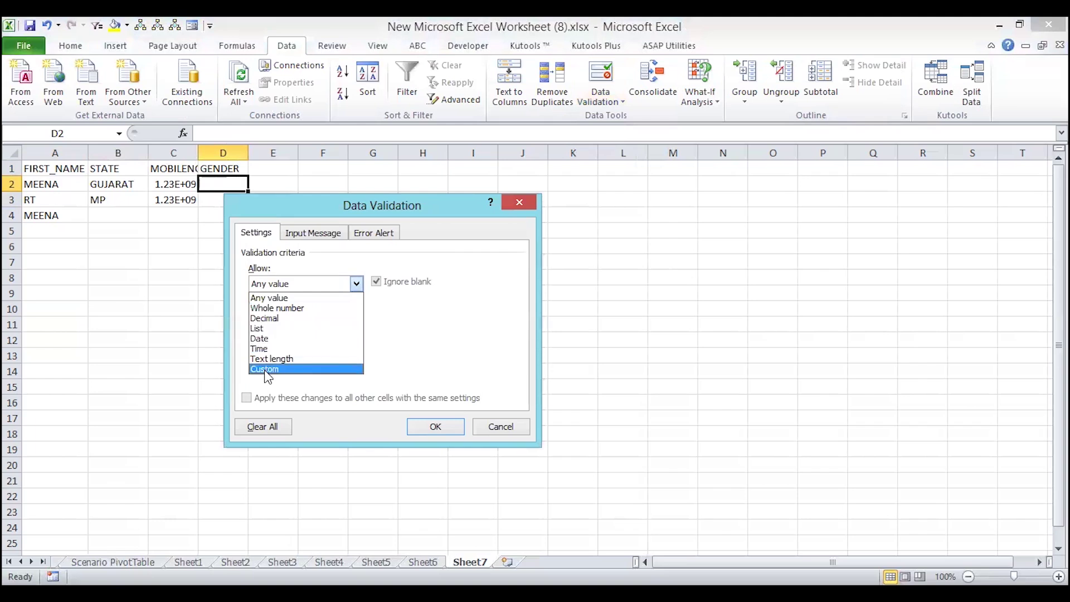
pyautogui.click(268, 367)
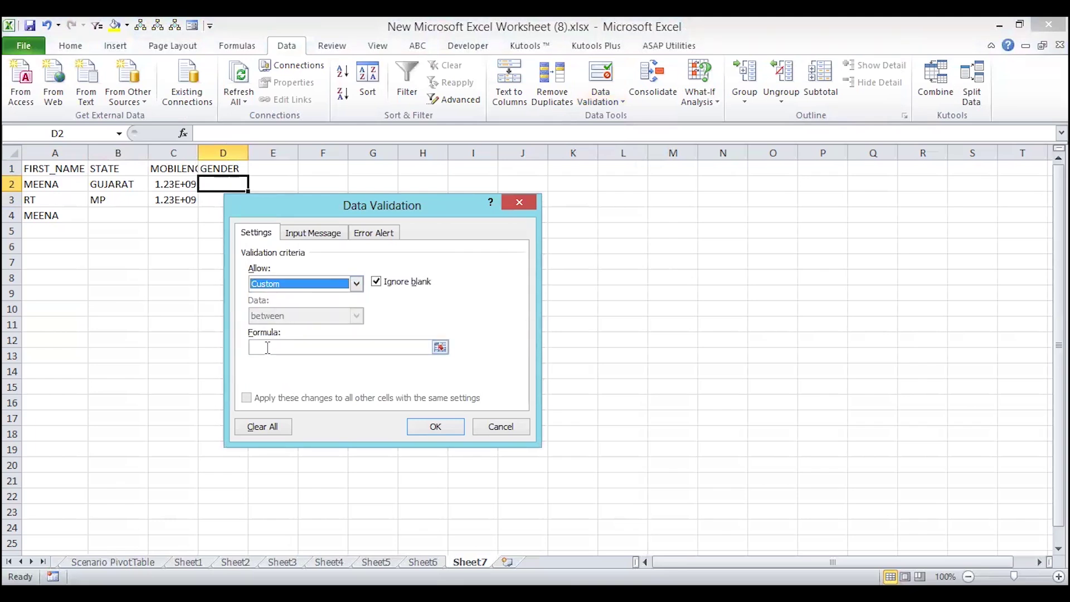
pyautogui.click(269, 348)
pyautogui.write('=OR')
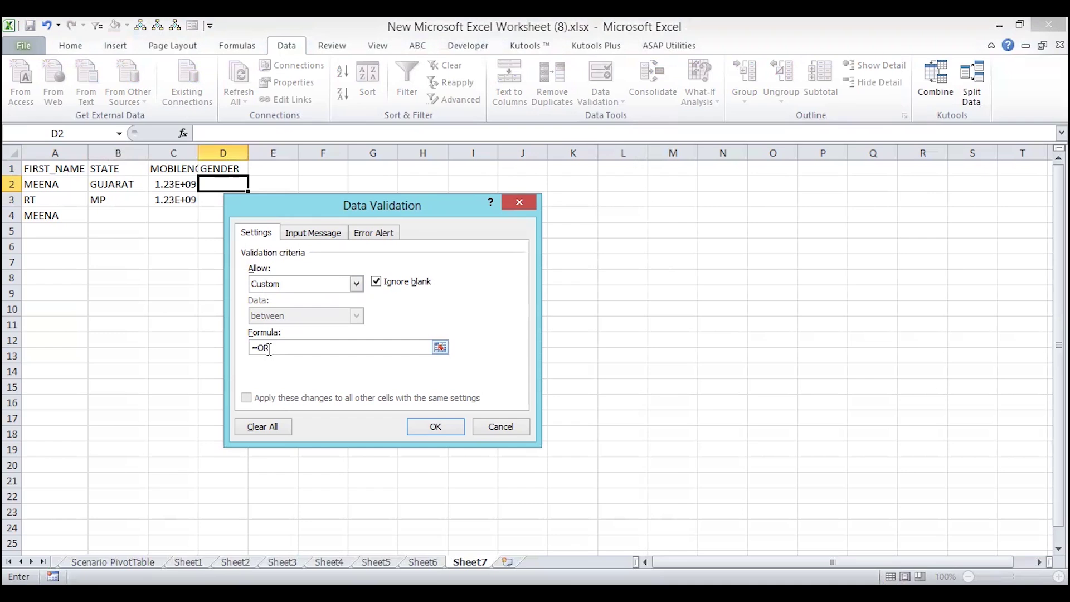
pyautogui.click(503, 430)
pyautogui.moveTo(59, 187); pyautogui.dragTo(190, 226)
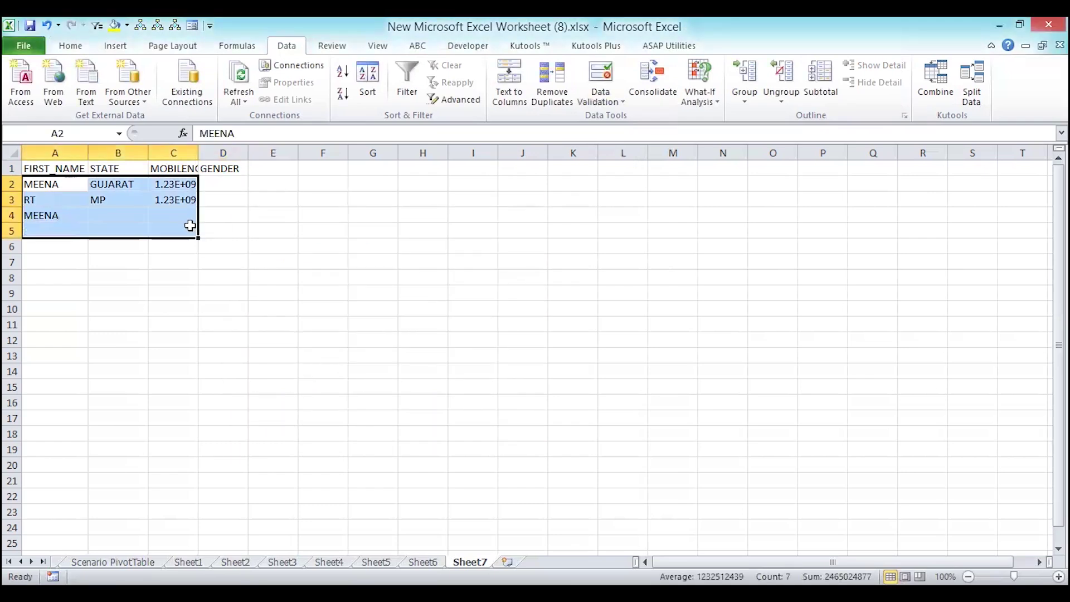
# - Clear the old records and autofit column C to fit MOBILENO
pyautogui.press('Delete')
pyautogui.press('Right')
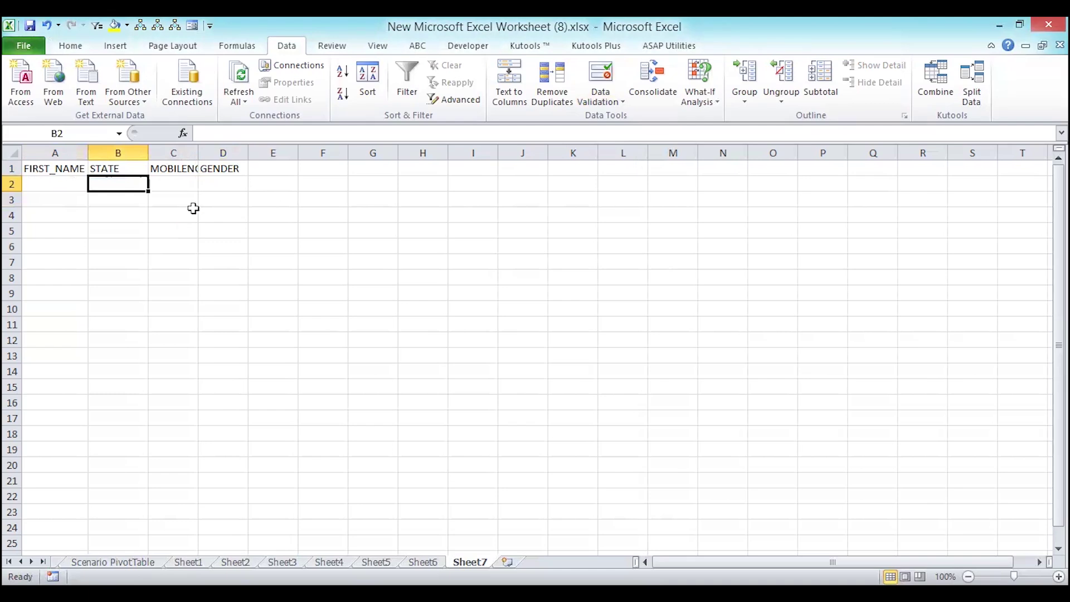
pyautogui.doubleClick(199, 151)
# - Open the Data Validation settings for cell D2
pyautogui.click(226, 183)
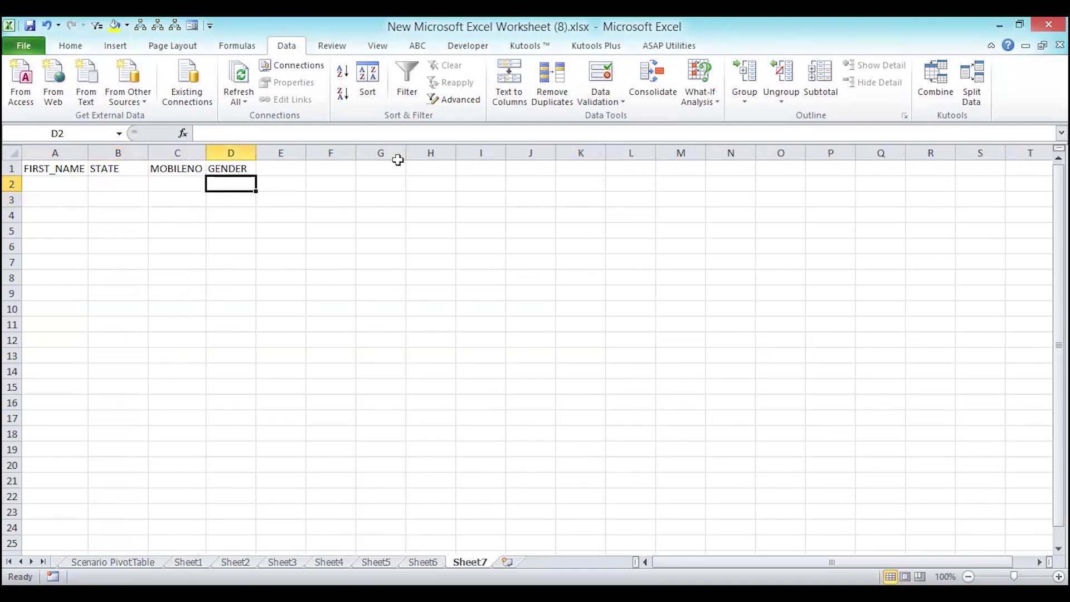
pyautogui.click(614, 101)
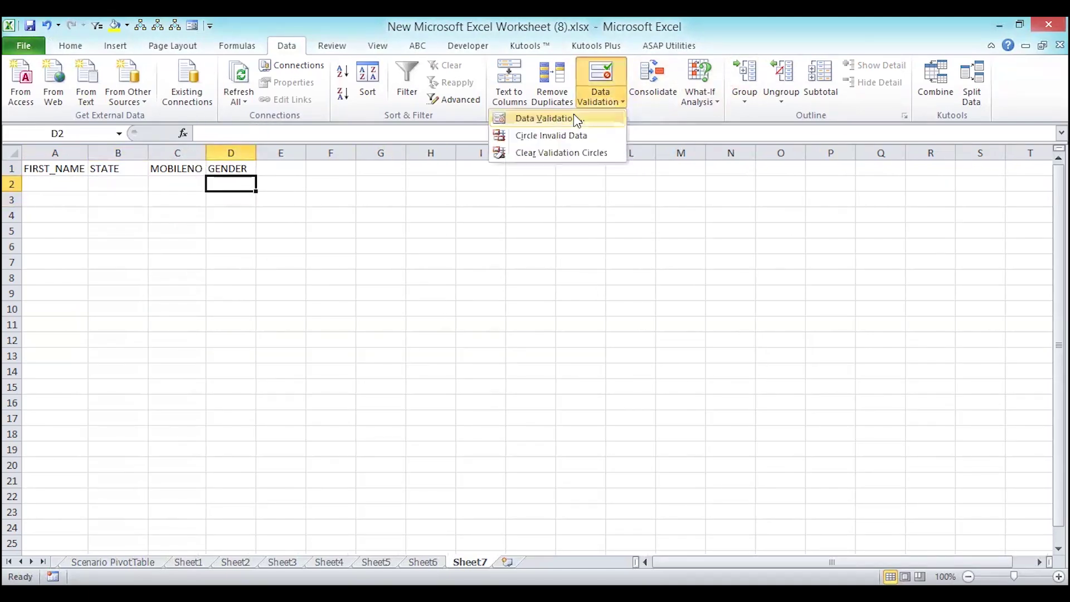
pyautogui.click(576, 119)
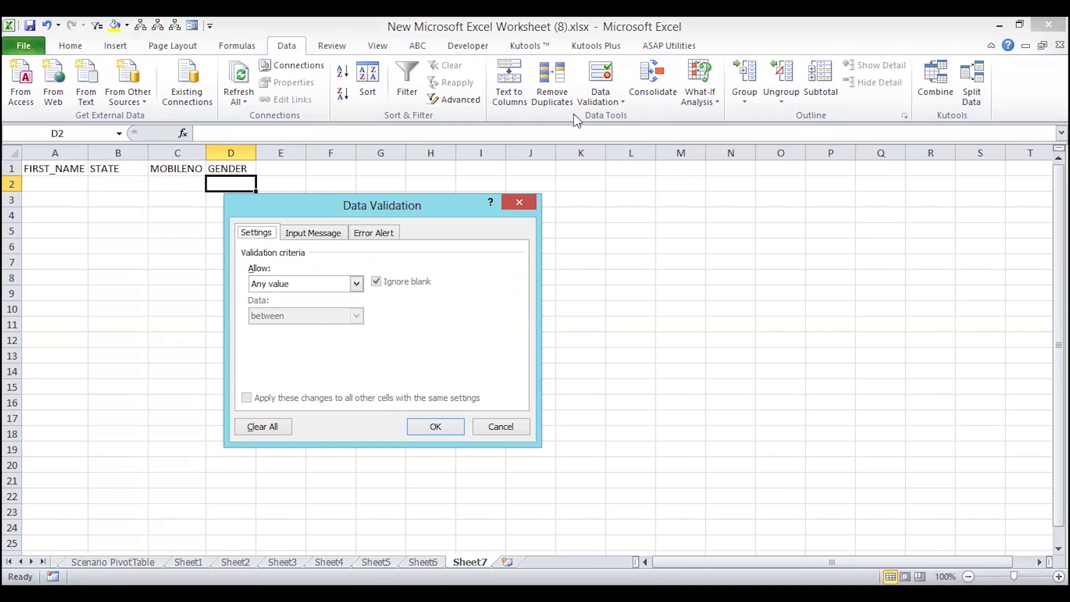
# - Set D2's validation to Custom with formula =OR(D2="MALE",D2="FEMALE")
pyautogui.click(356, 283)
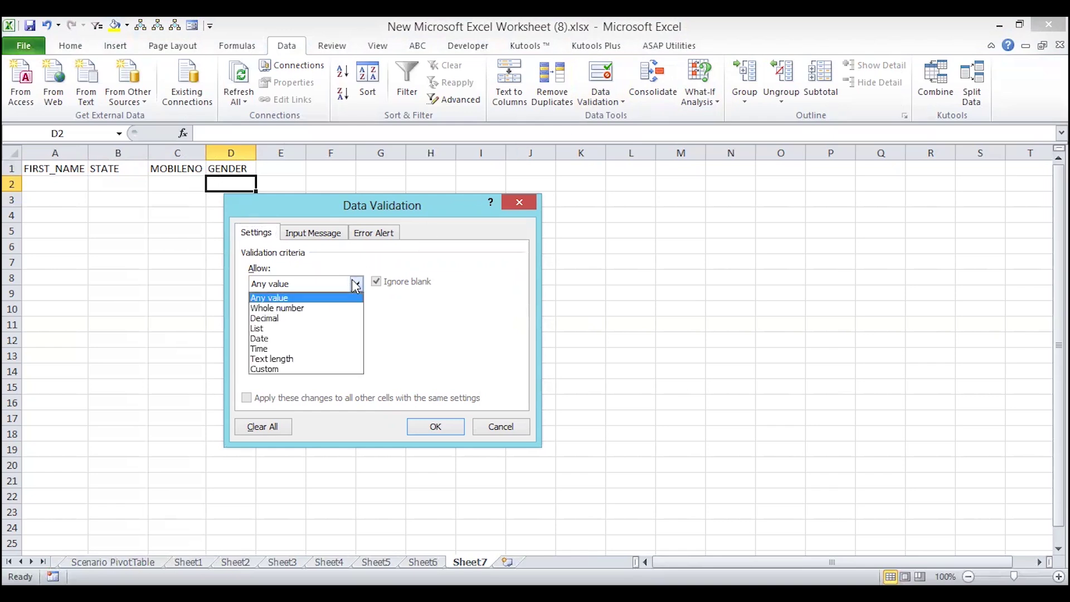
pyautogui.click(266, 369)
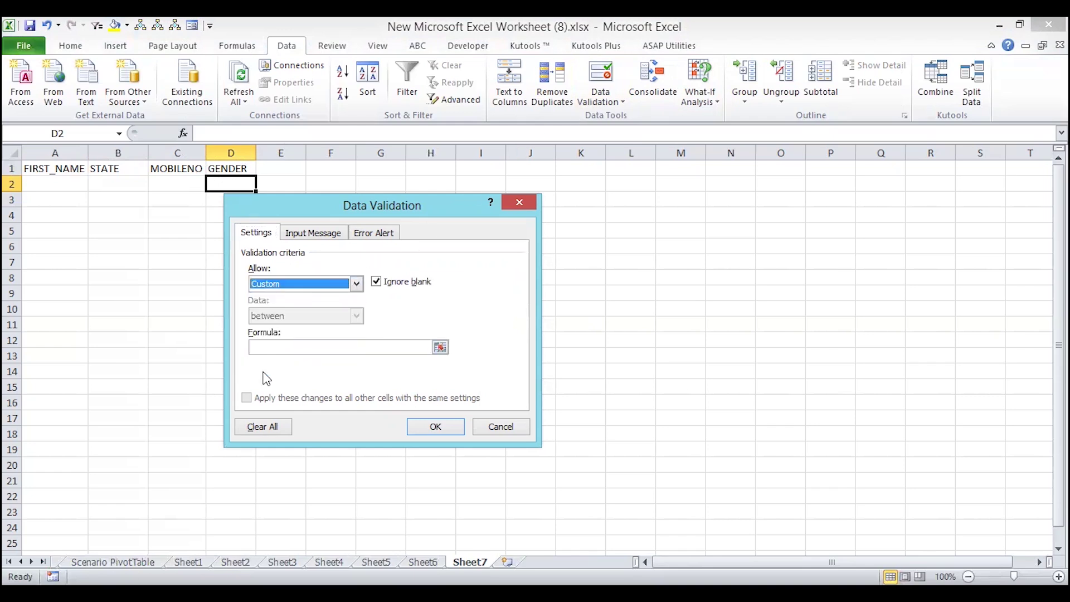
pyautogui.click(344, 346)
pyautogui.write('=')
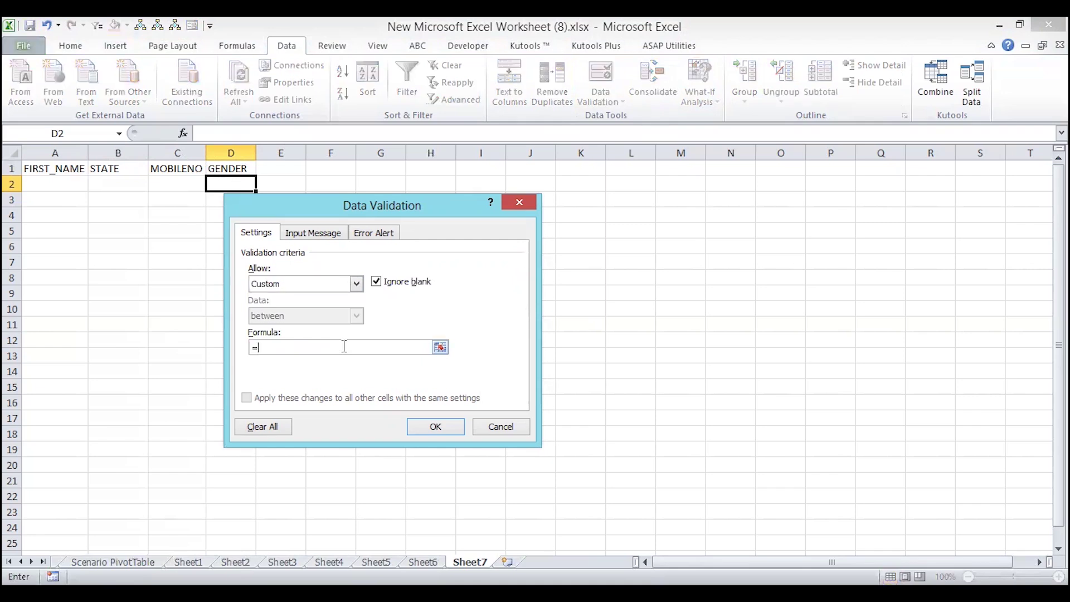
pyautogui.write('OR')
pyautogui.write('D2="MALE",D2=FEMALE"')
pyautogui.click(338, 348)
pyautogui.write('"')
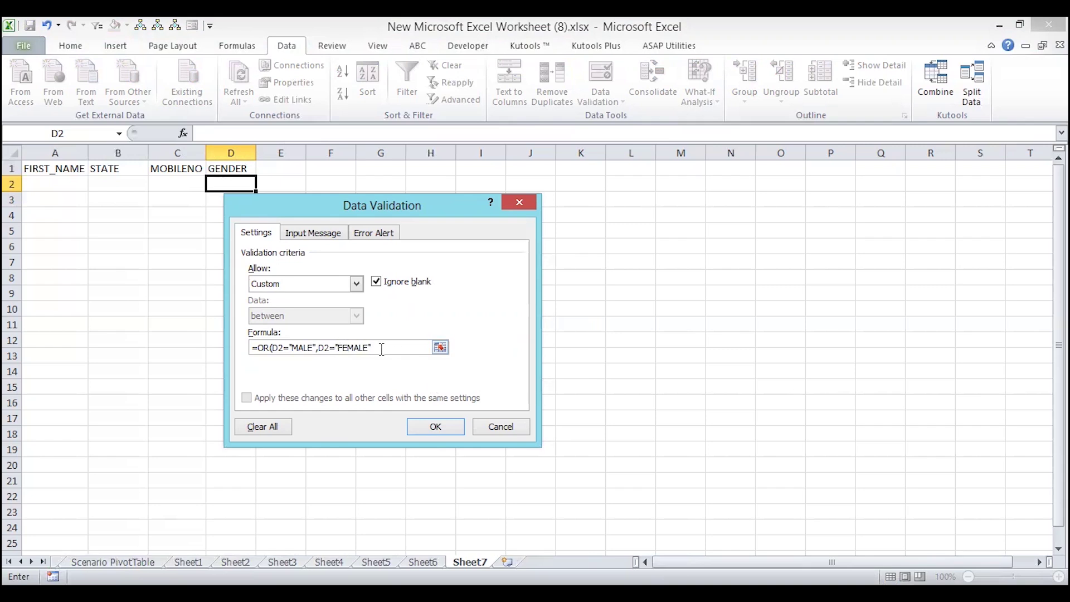
pyautogui.click(382, 350)
pyautogui.write(')')
pyautogui.click(363, 236)
# - Enter the error message PLEASE SELECT VALUE ONLY and apply the validation rule
pyautogui.click(444, 357)
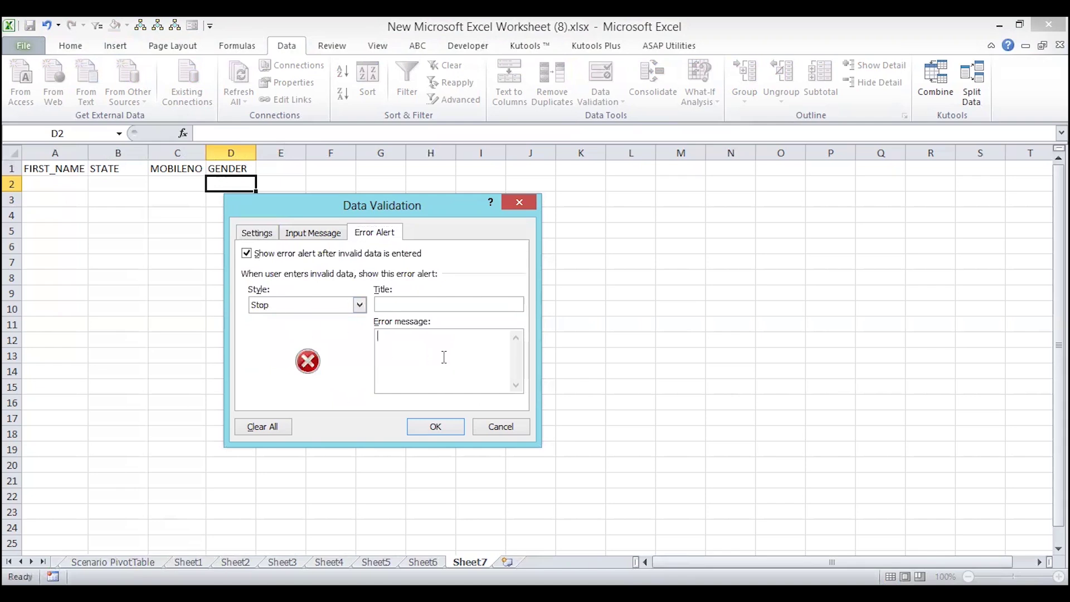
pyautogui.write('PLEASE SELECT VALUE ONLY')
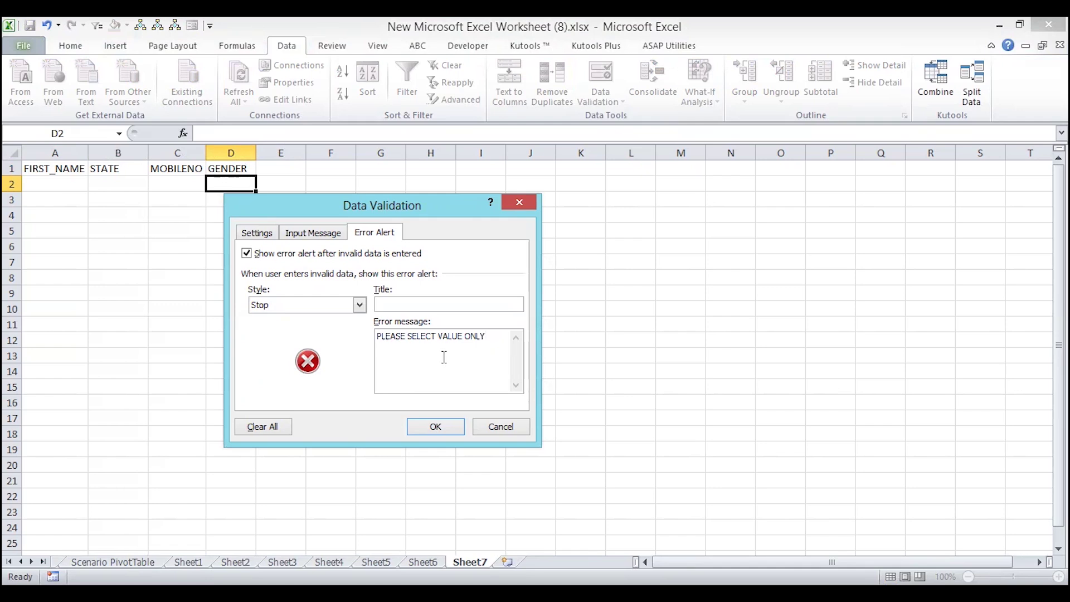
pyautogui.click(422, 426)
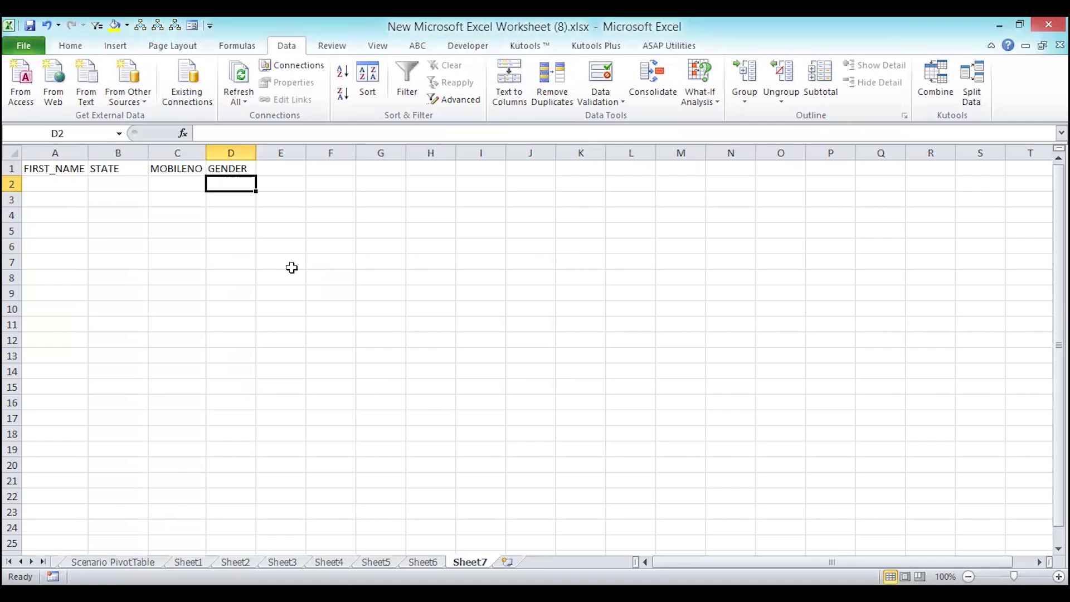
# - Open the data form and fill in MEENA, state MP and a mobile number
pyautogui.click(193, 26)
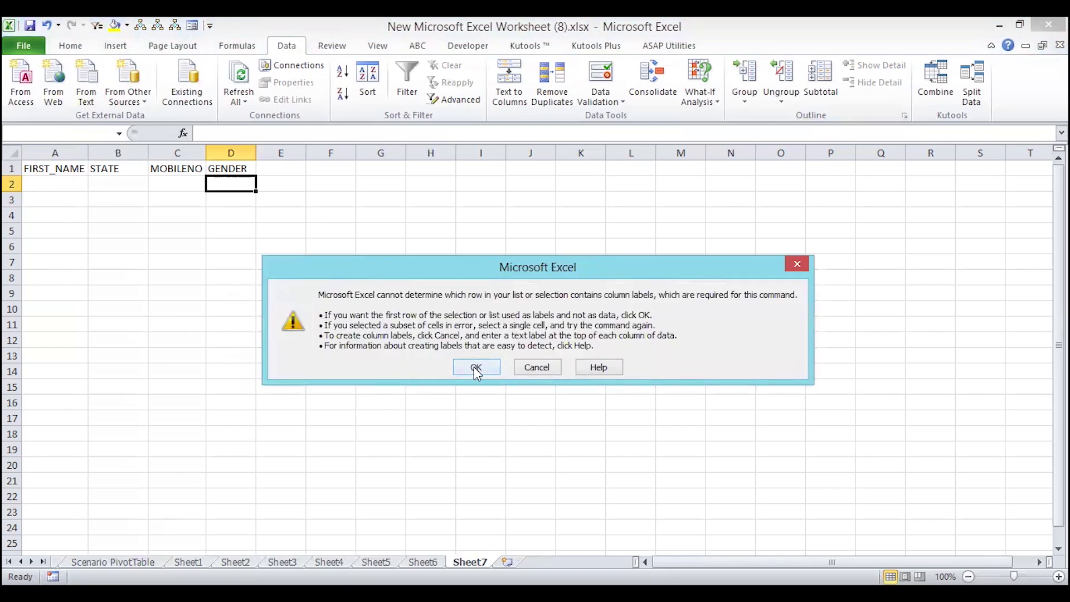
pyautogui.click(475, 368)
pyautogui.click(367, 232)
pyautogui.write('MEENA')
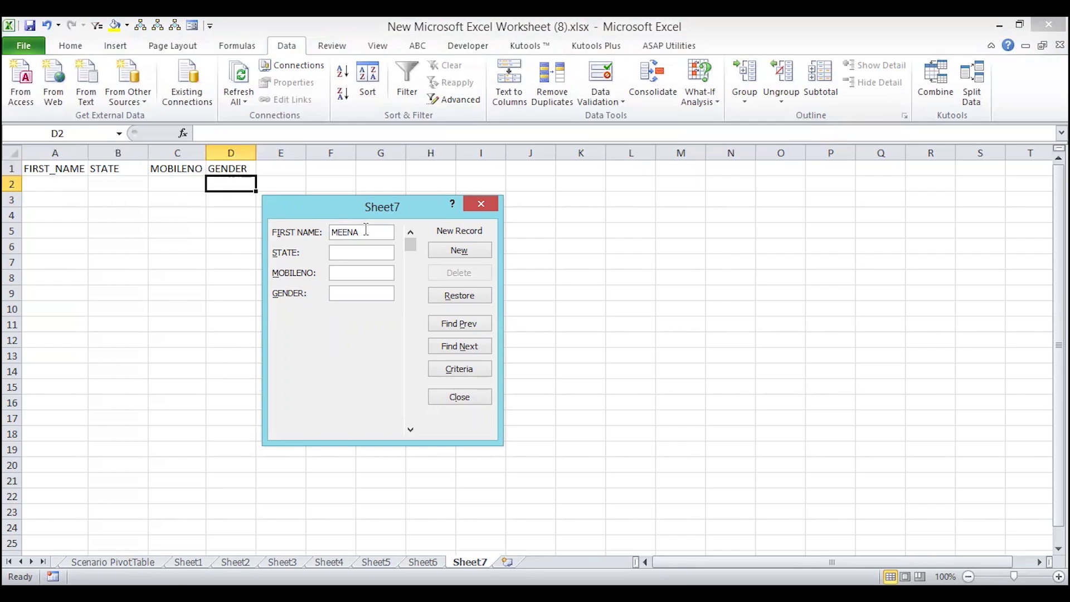
pyautogui.write('GUJARTA')
pyautogui.press('BackSpace')
pyautogui.press('BackSpace')
pyautogui.press('BackSpace')
pyautogui.press('BackSpace')
pyautogui.write('RTA')
pyautogui.press('BackSpace')
pyautogui.press('BackSpace')
pyautogui.press('BackSpace')
pyautogui.press('BackSpace')
pyautogui.press('BackSpace')
pyautogui.press('BackSpace')
pyautogui.write('MP')
pyautogui.write('1234567')
pyautogui.write('890')
# - Enter GENDER A and try adding the record, triggering the PLEASE SELECT VALUE ONLY alert
pyautogui.click(349, 291)
pyautogui.write('A')
pyautogui.click(467, 251)
pyautogui.click(467, 251)
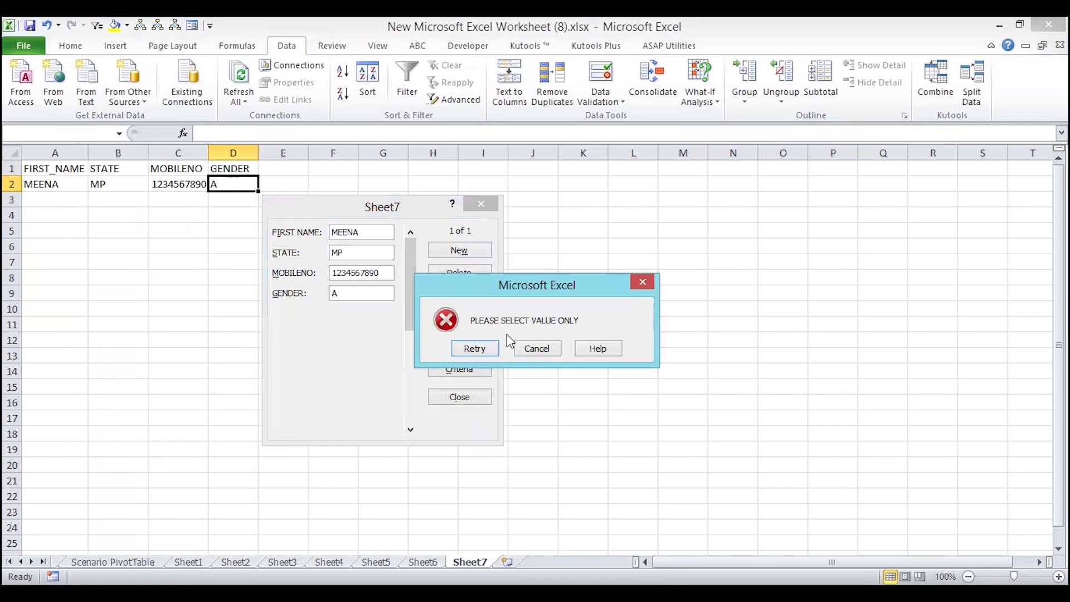
# - Correct the rejected GENDER value to FEMALE and save the record
pyautogui.click(475, 349)
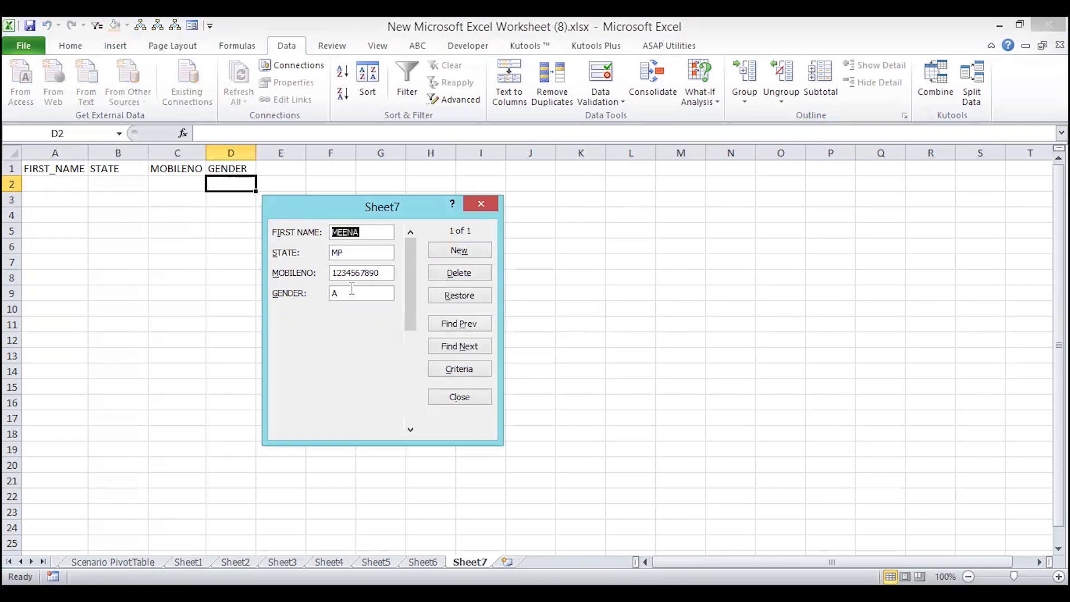
pyautogui.doubleClick(351, 289)
pyautogui.write('FEMALE')
pyautogui.click(445, 251)
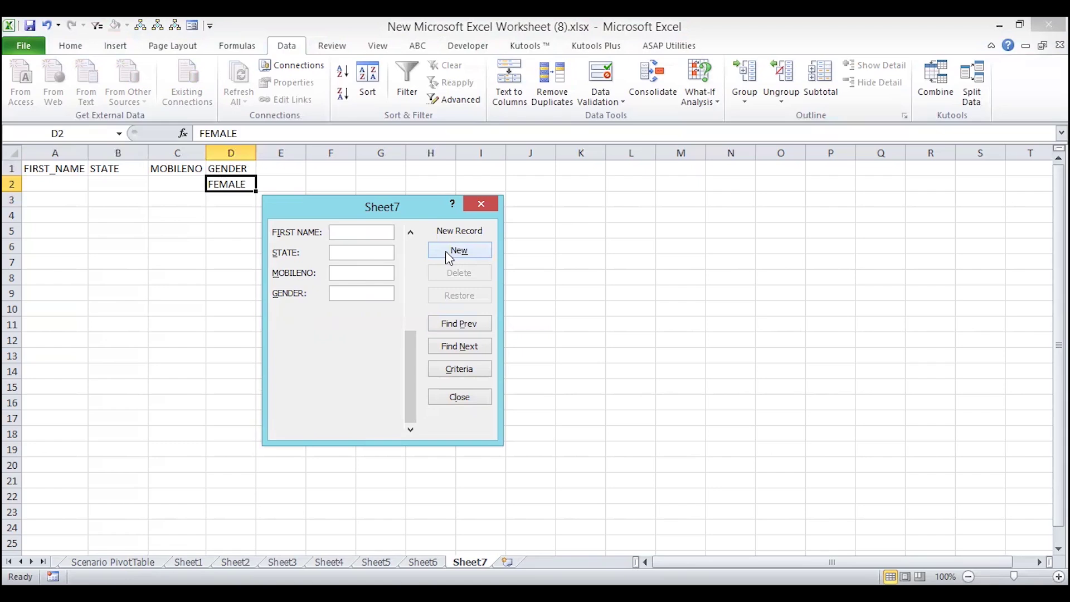
# - Fill record 1 with MEENA, state GUJARAT and a mobile number, and save it
pyautogui.moveTo(411, 356); pyautogui.dragTo(403, 248)
pyautogui.write('MEENA')
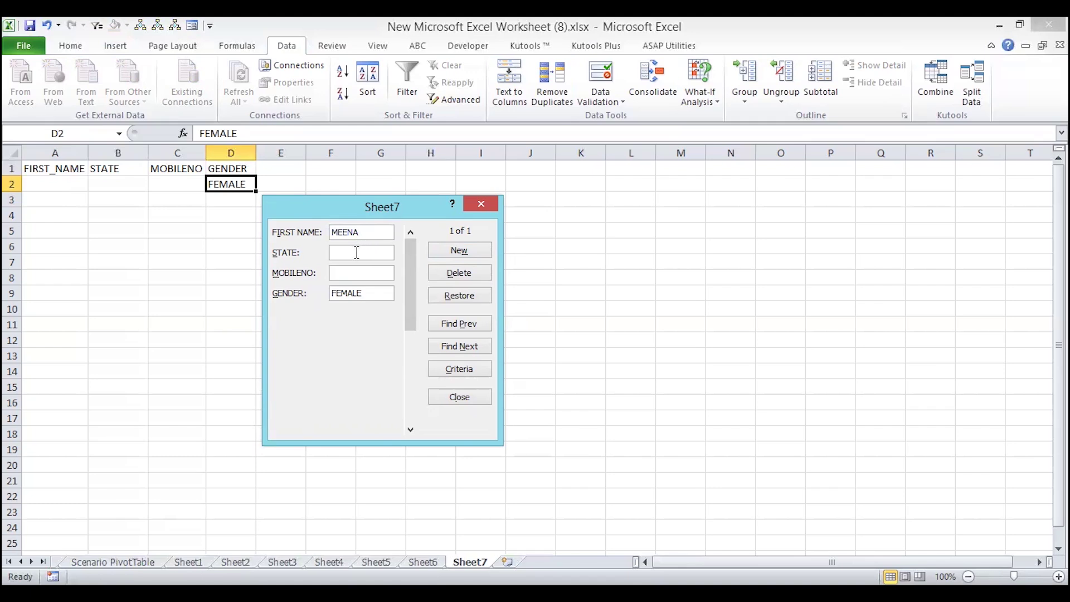
pyautogui.click(357, 252)
pyautogui.write('GUJARAT')
pyautogui.press('Tab')
pyautogui.write('1234567890')
pyautogui.click(473, 255)
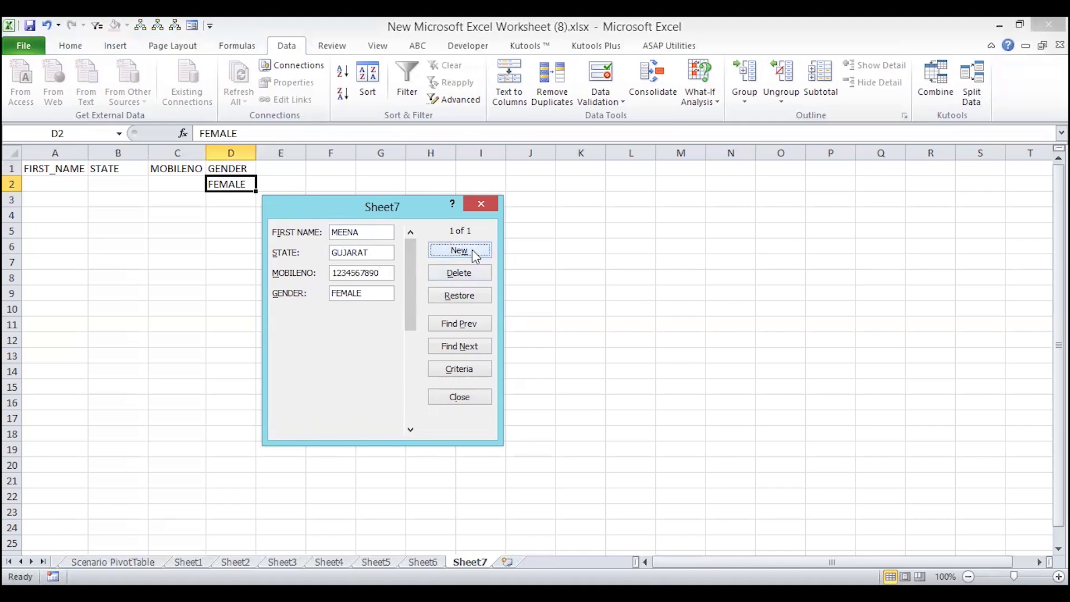
pyautogui.click(472, 256)
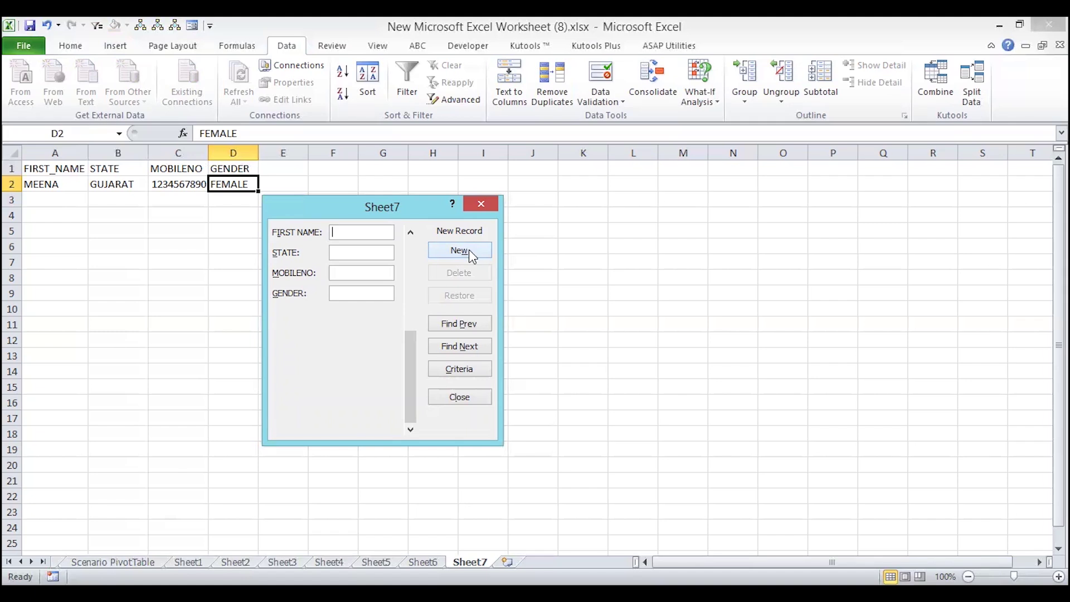
# - Search the data form for records whose STATE is GUJARAT
pyautogui.click(461, 369)
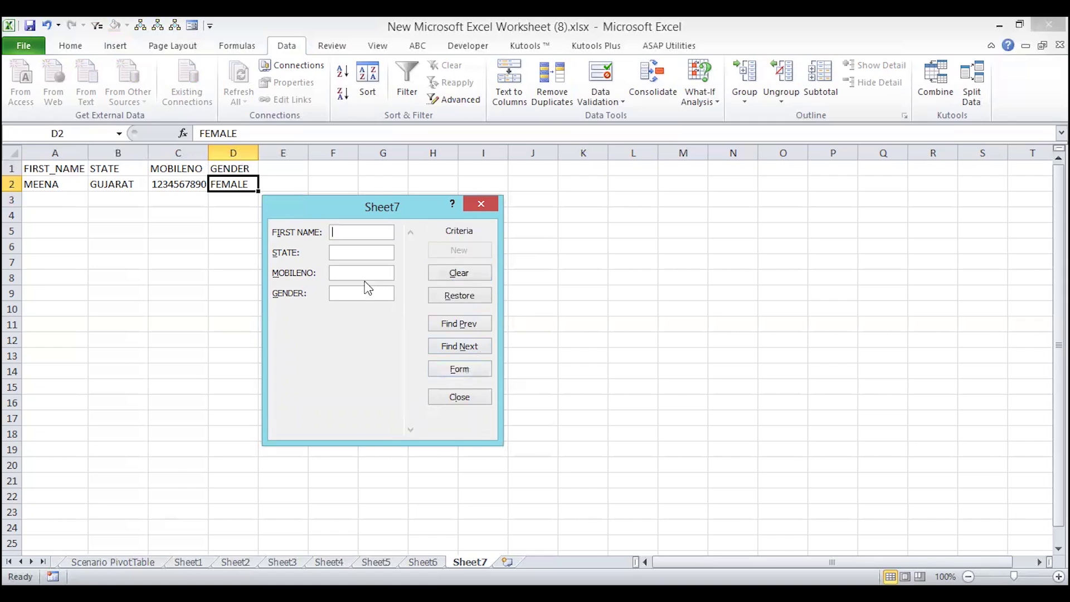
pyautogui.click(338, 290)
pyautogui.click(355, 252)
pyautogui.write('GUJARAT')
pyautogui.click(460, 348)
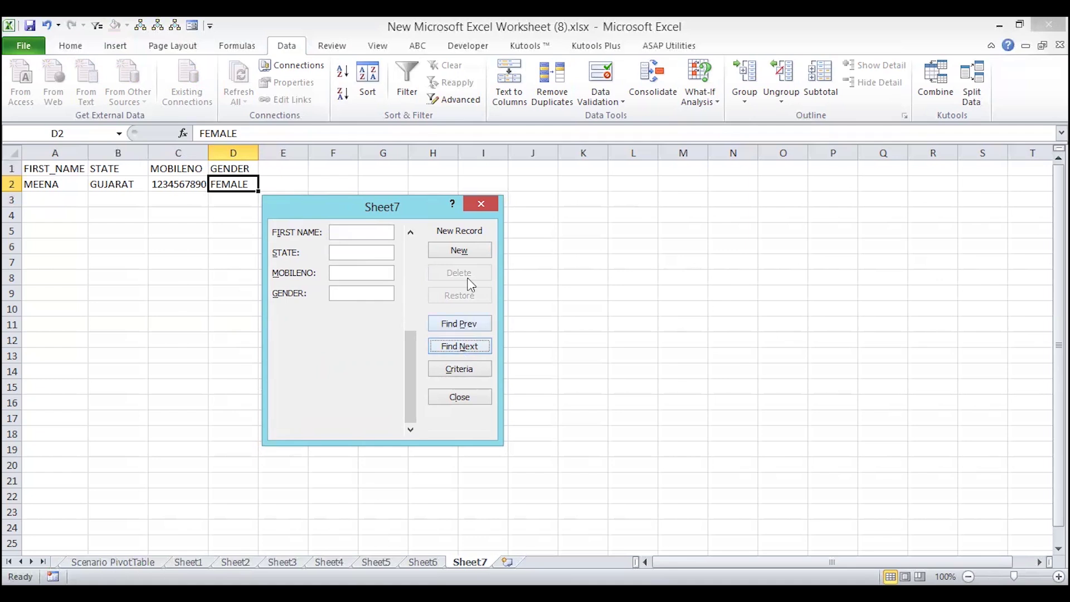
# - Close the data form and add headers SALARY in E1 and TAX in F1
pyautogui.click(483, 203)
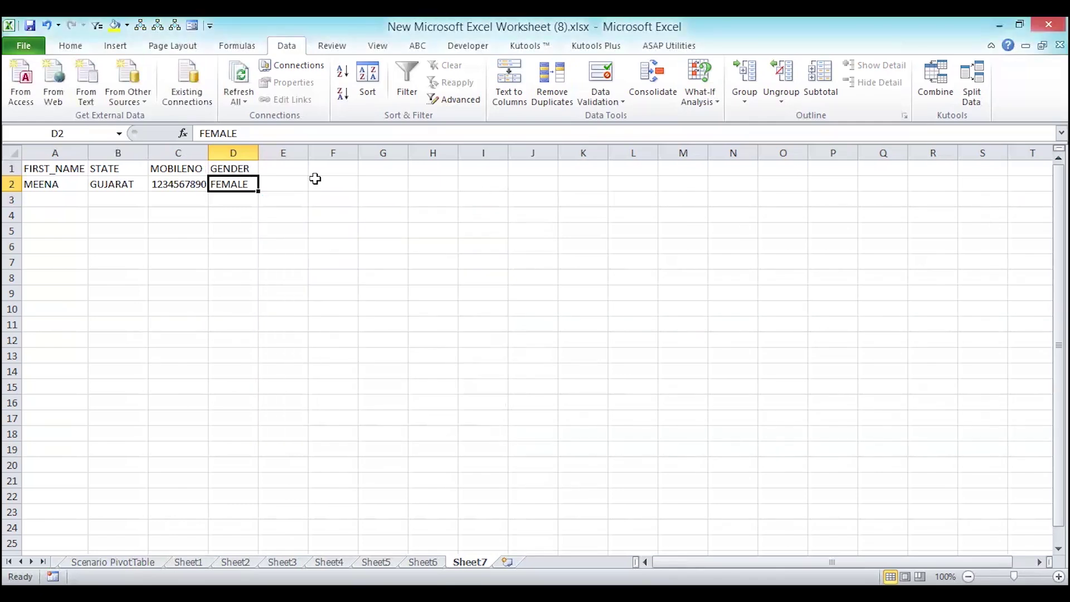
pyautogui.click(284, 167)
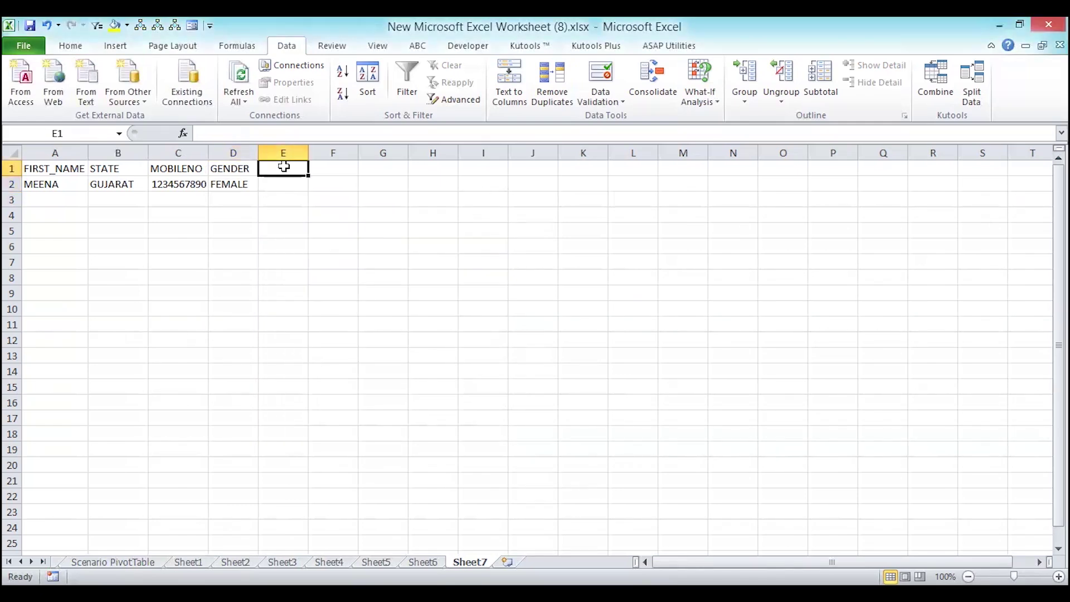
pyautogui.write('SALARY')
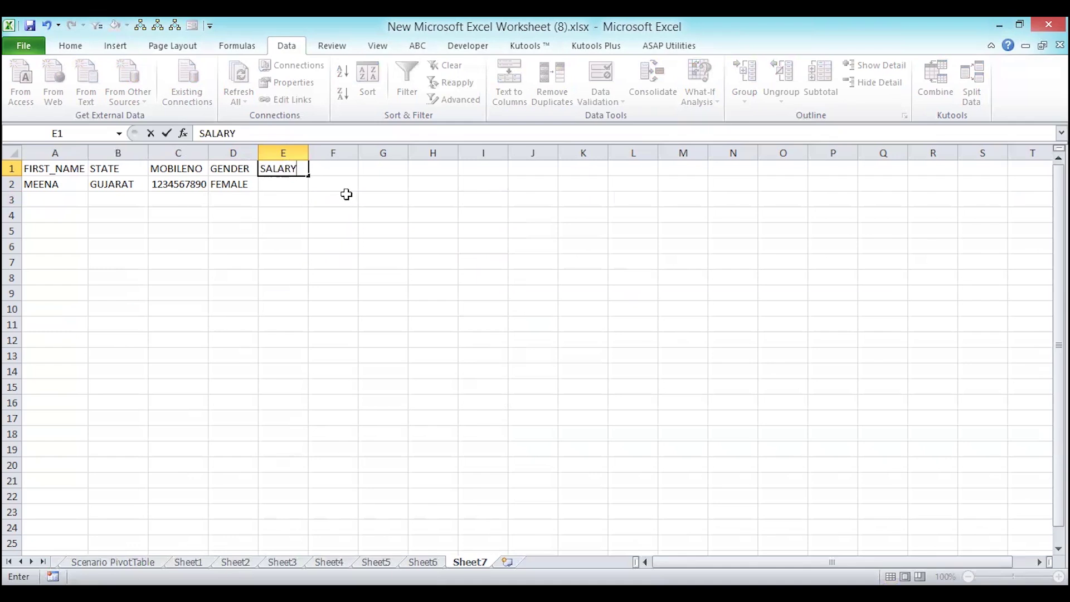
pyautogui.press('Tab')
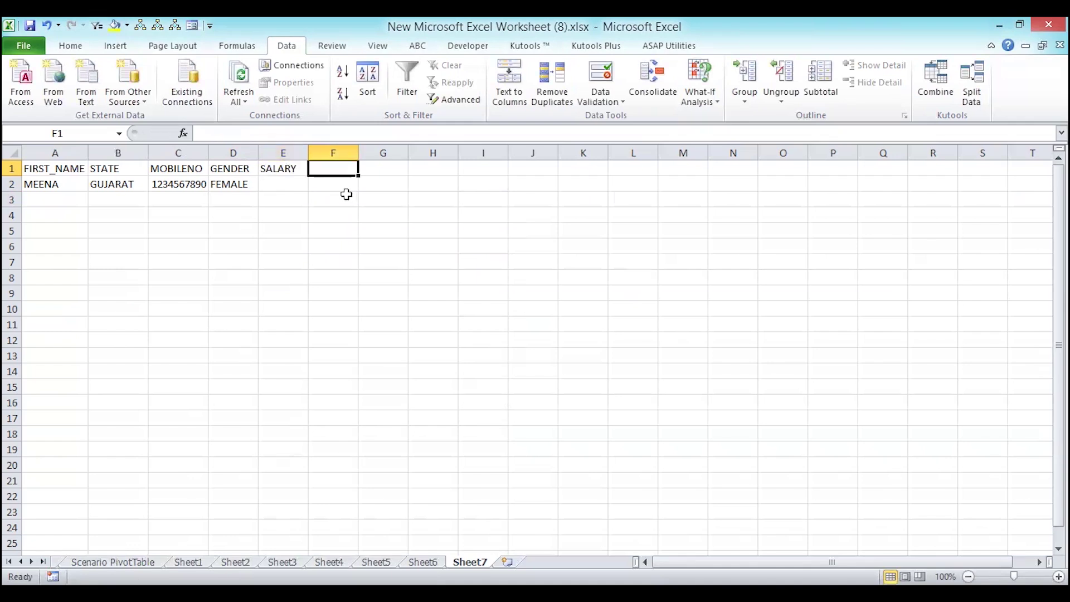
pyautogui.write('TAX')
pyautogui.press('Return')
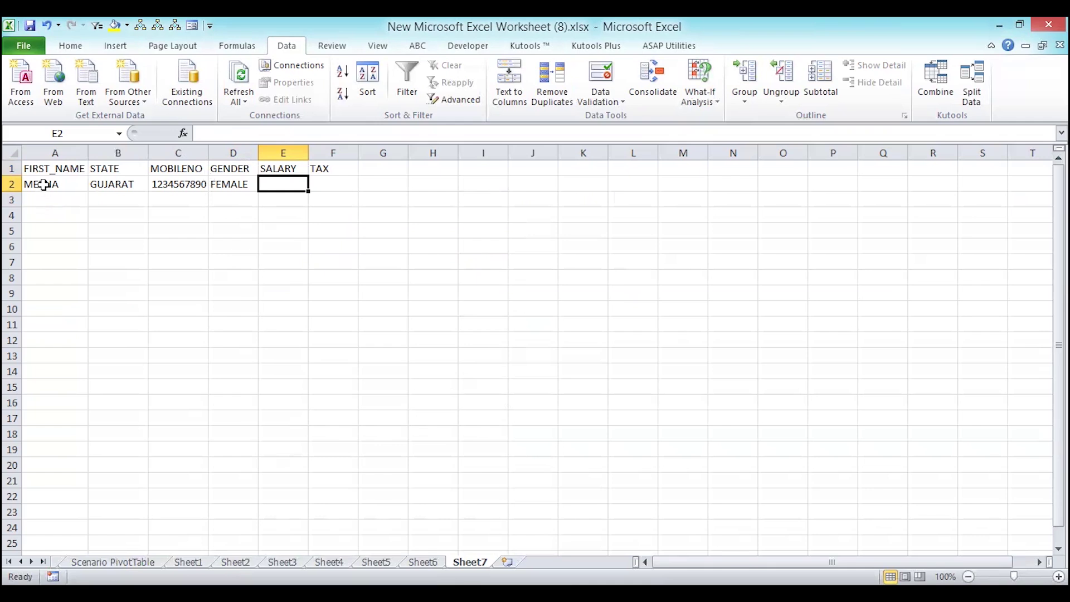
# - Clear the name, state and mobile values in A2:C2
pyautogui.moveTo(43, 185); pyautogui.dragTo(242, 184)
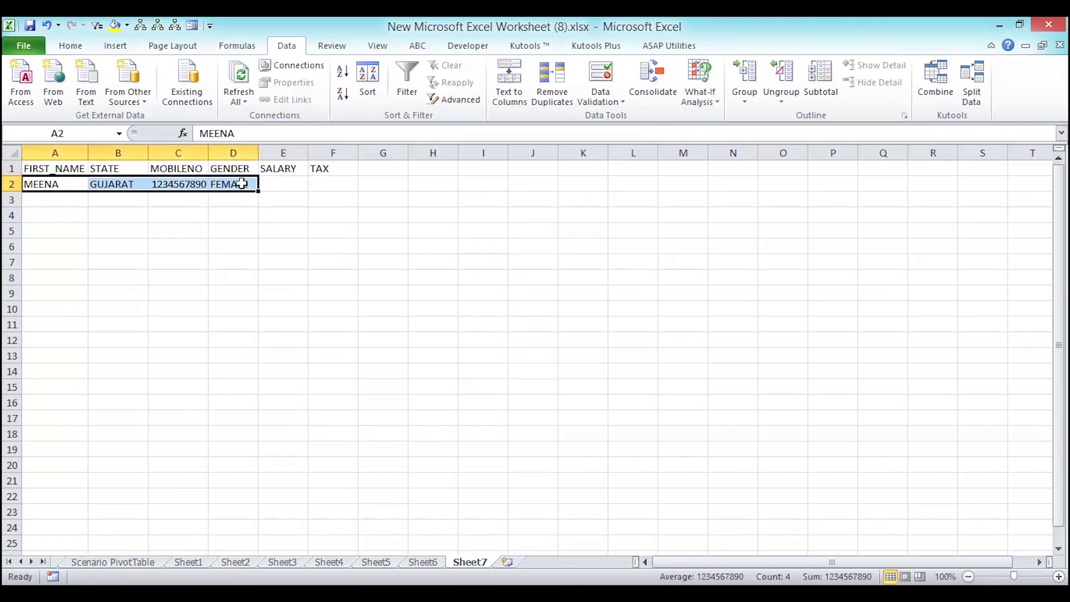
pyautogui.click(242, 183)
pyautogui.moveTo(167, 184); pyautogui.dragTo(58, 182)
pyautogui.press('Delete')
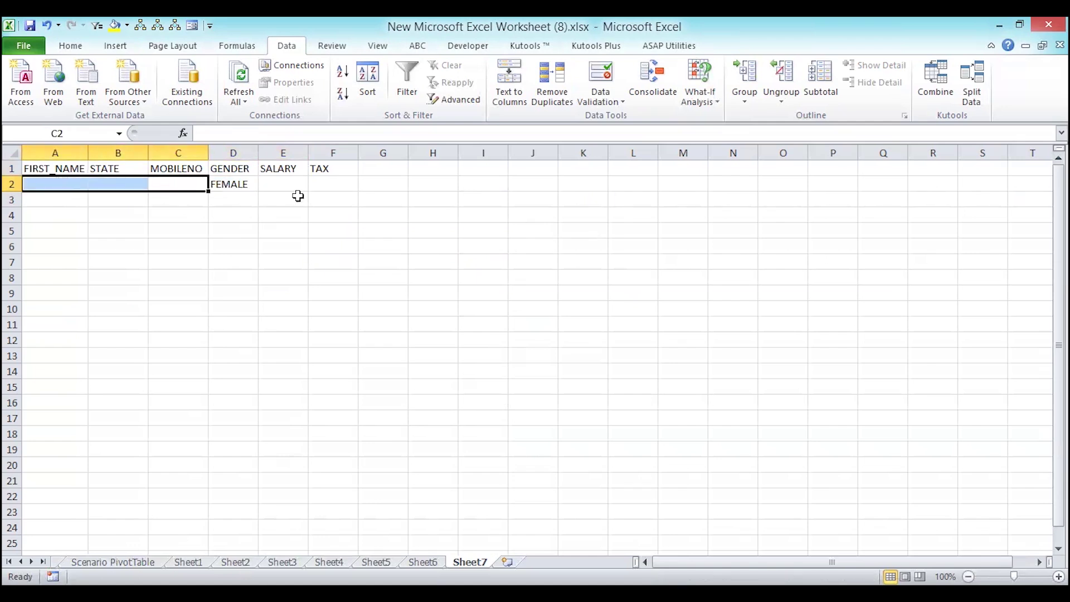
# - Enter the tax formula =E2*10 in F2, based on E2's salary
pyautogui.click(292, 185)
pyautogui.click(350, 186)
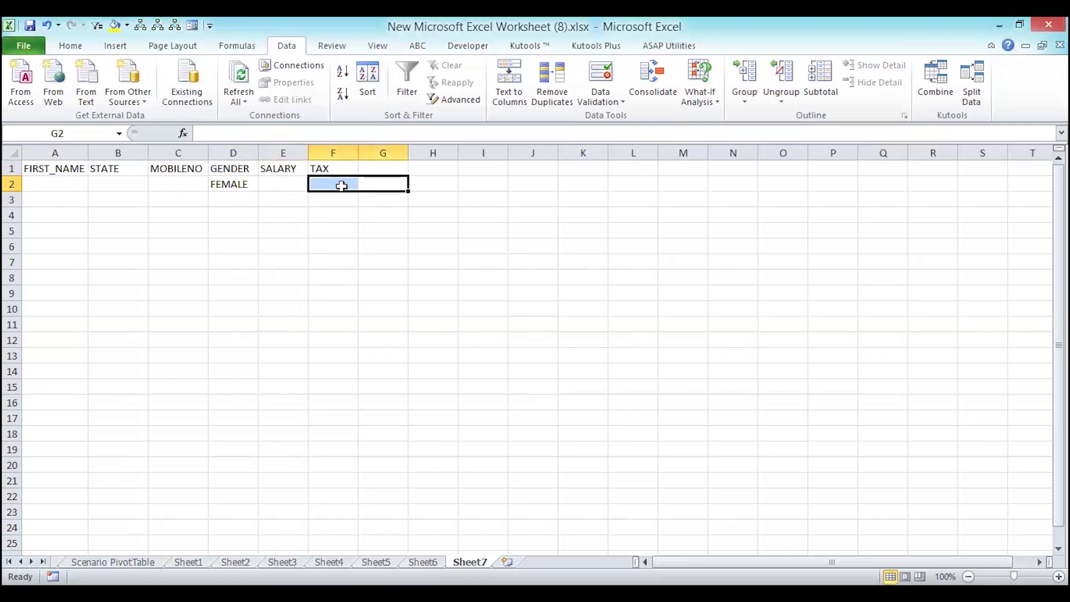
pyautogui.write('=')
pyautogui.click(272, 183)
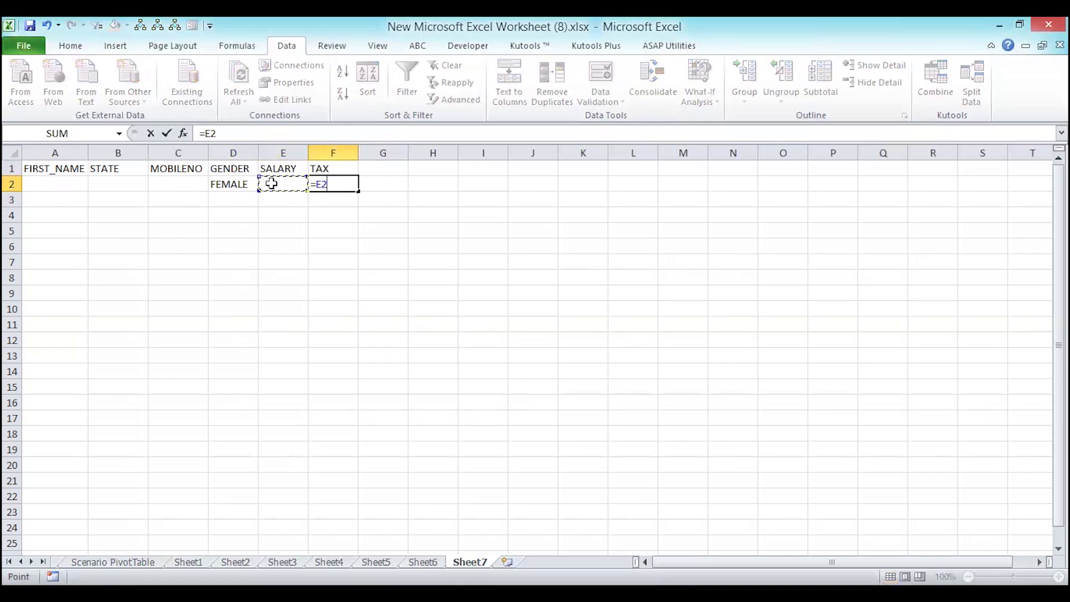
pyautogui.write('*10')
pyautogui.press('Return')
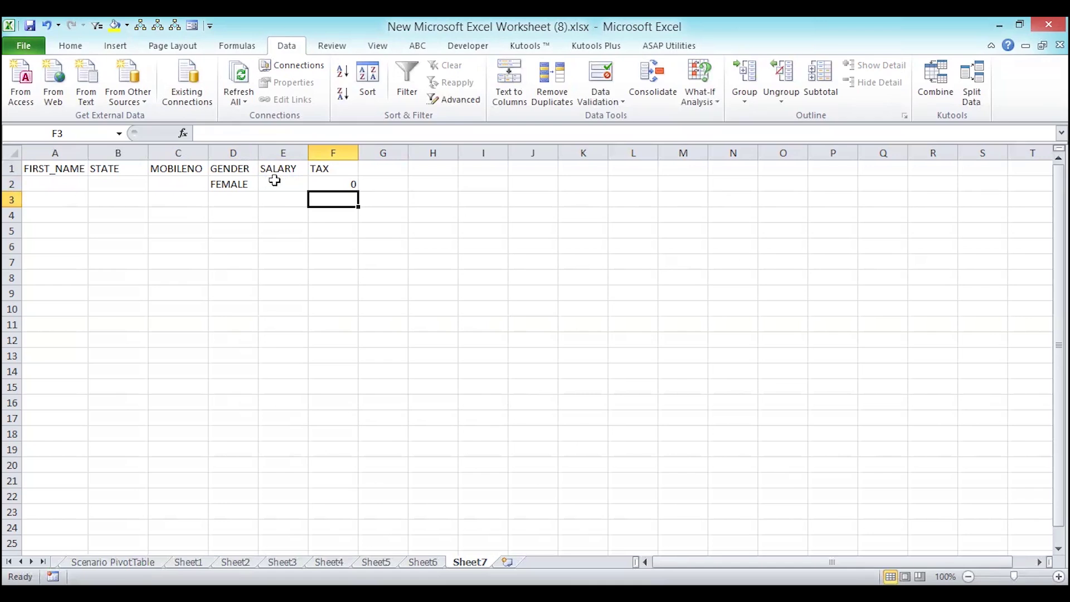
pyautogui.click(271, 184)
# - Fill record A in the data form with state UP, a mobile number and salary 120000
pyautogui.click(195, 25)
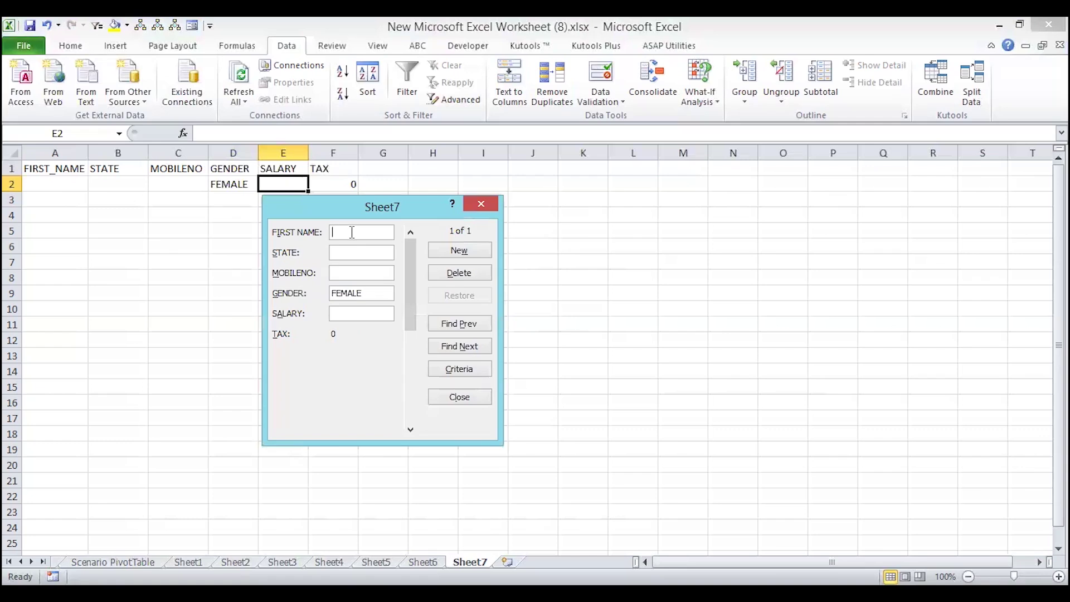
pyautogui.write('A')
pyautogui.press('Return')
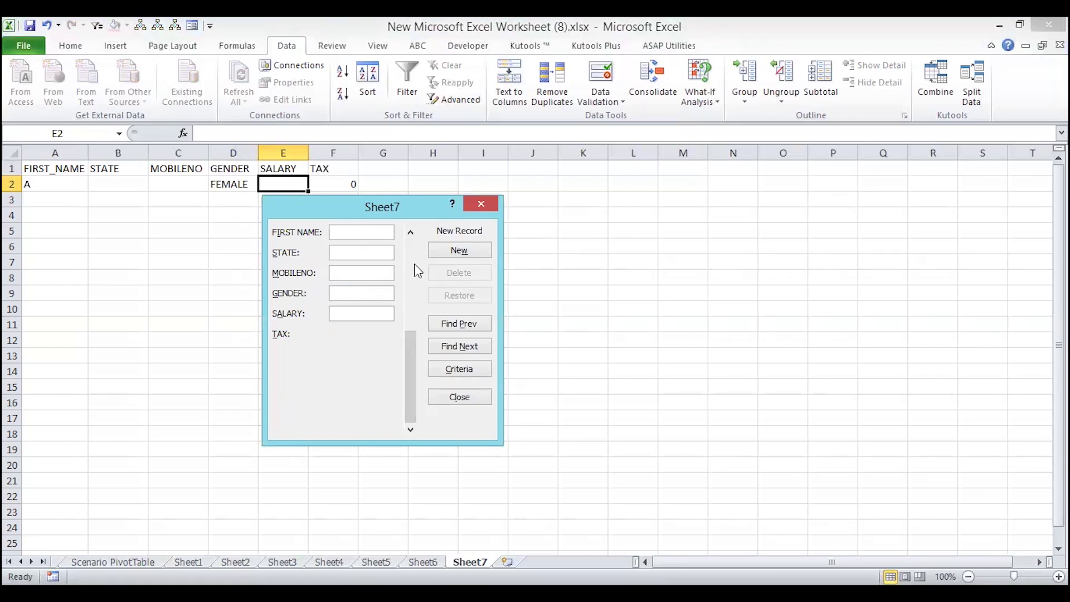
pyautogui.moveTo(415, 330); pyautogui.dragTo(417, 241)
pyautogui.click(342, 252)
pyautogui.write('MP')
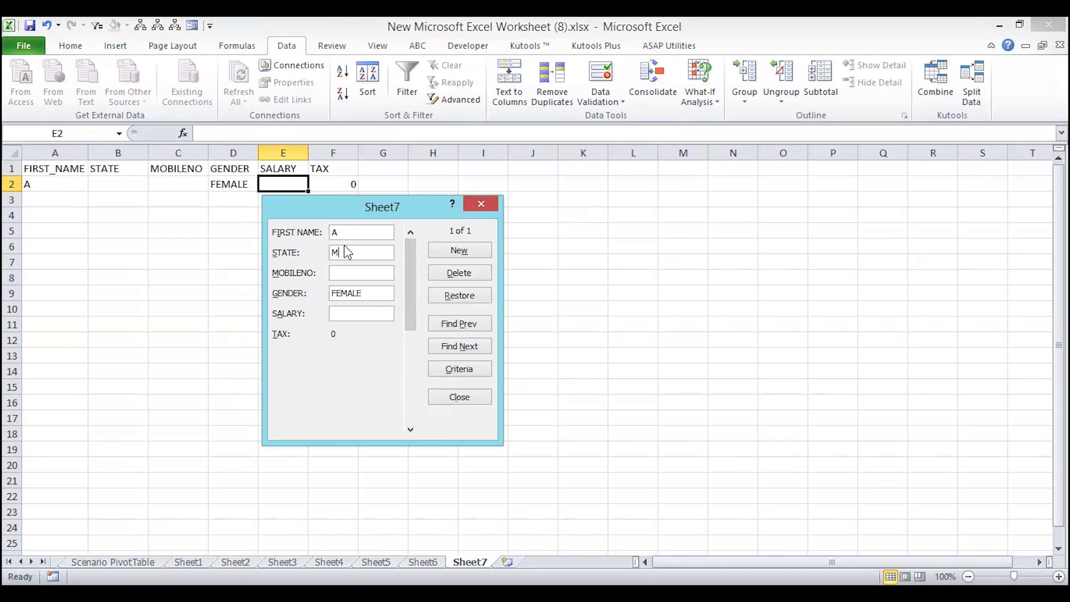
pyautogui.press('BackSpace')
pyautogui.press('BackSpace')
pyautogui.write('UP1234567890')
pyautogui.click(344, 315)
pyautogui.write('120000')
pyautogui.press('Return')
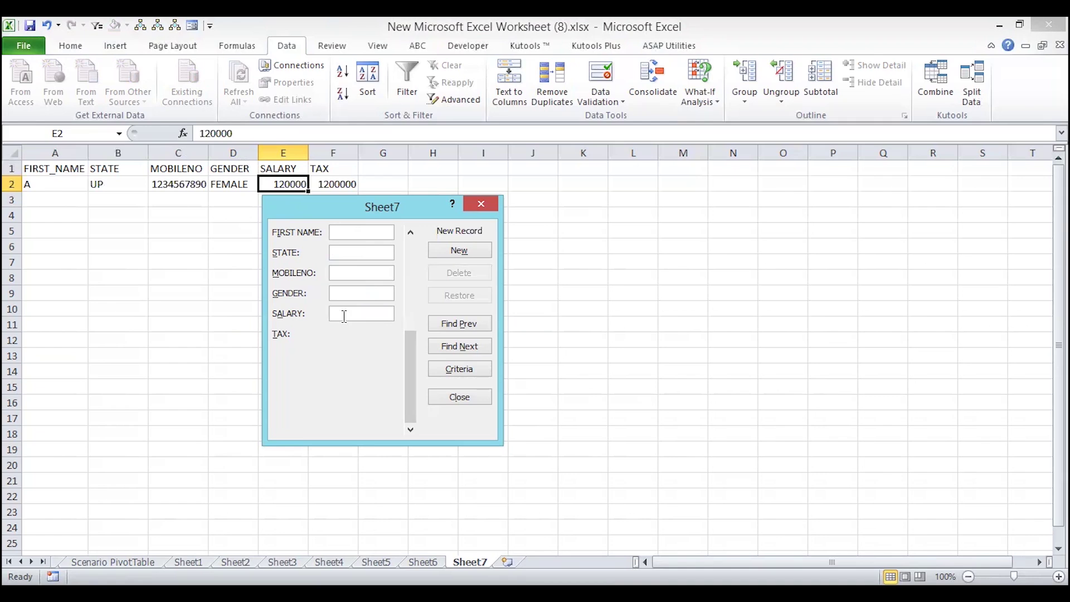
# - Change F2's formula to =E2*10% so TAX shows 12000, then reopen the data form
pyautogui.click(478, 205)
pyautogui.click(333, 184)
pyautogui.click(226, 134)
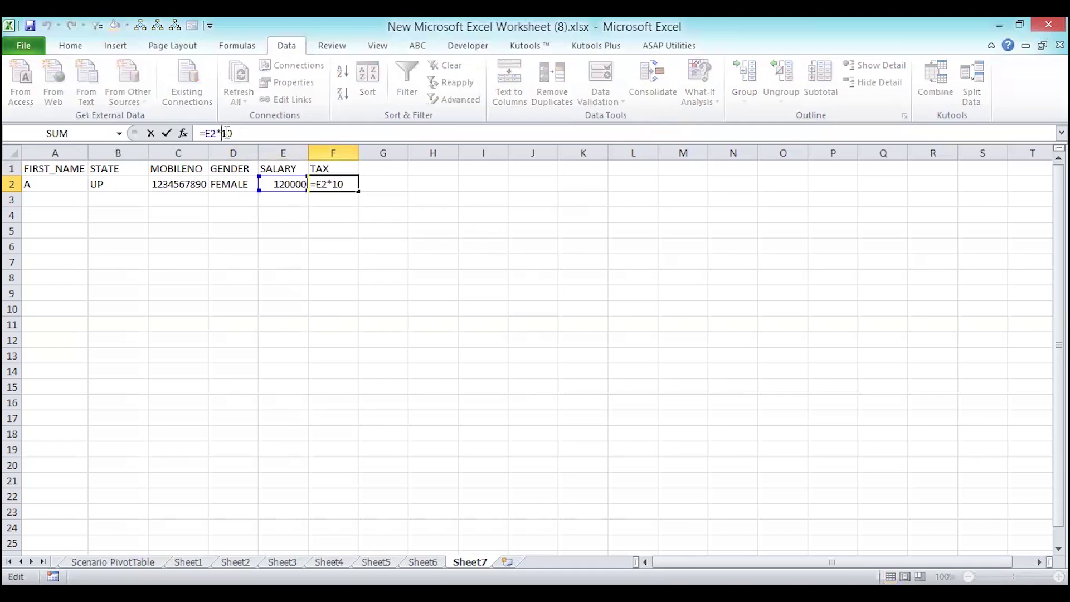
pyautogui.write('%')
pyautogui.press('Return')
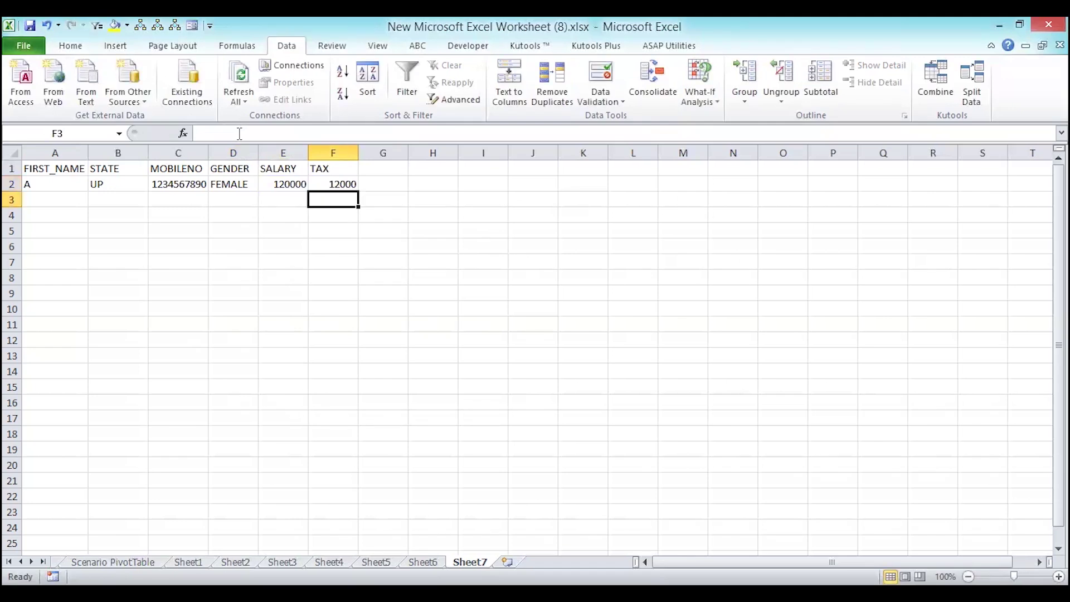
pyautogui.press('Up')
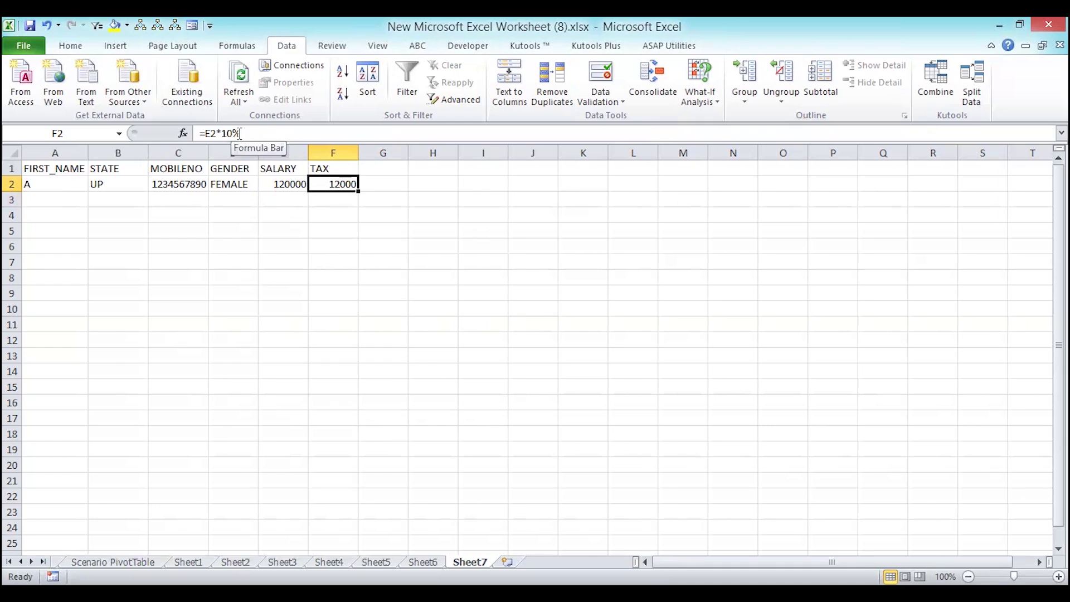
pyautogui.click(192, 26)
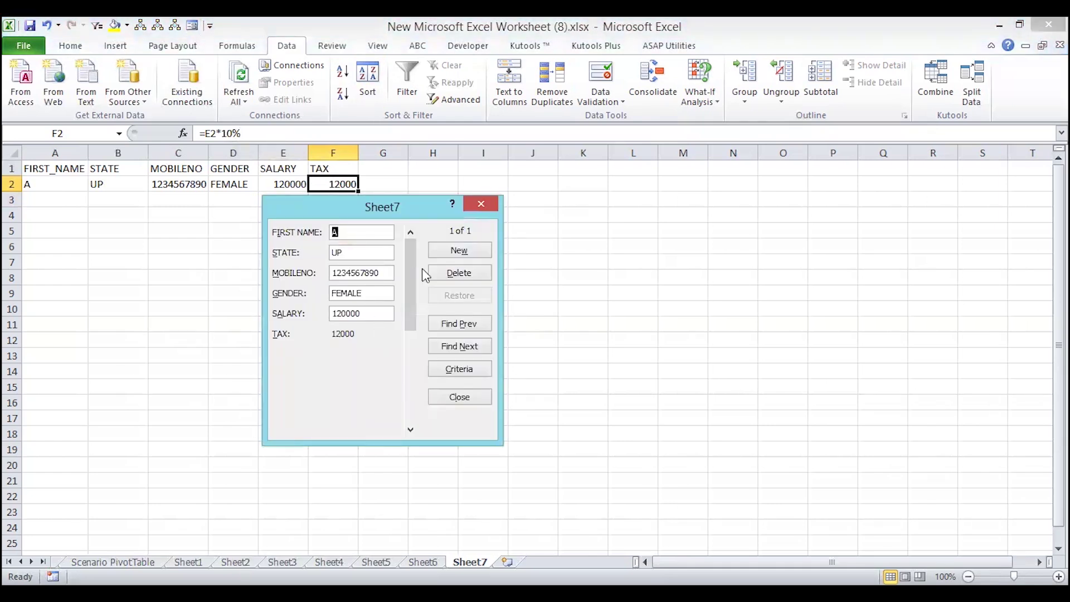
# - Enter new record B with state DD, a mobile number, MALE and salary 180000
pyautogui.click(437, 252)
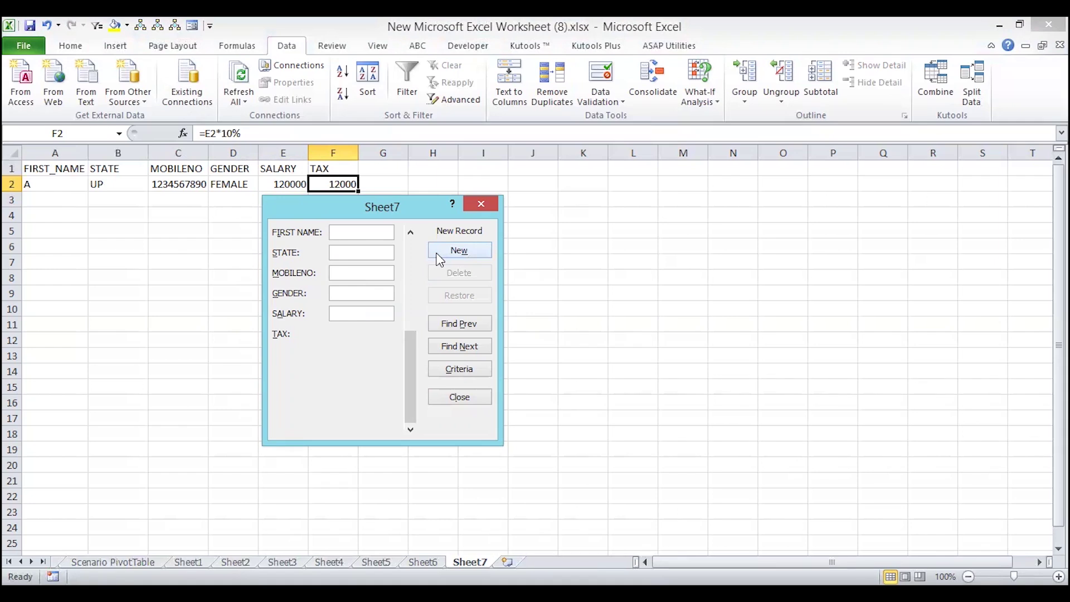
pyautogui.write('B')
pyautogui.write('DD')
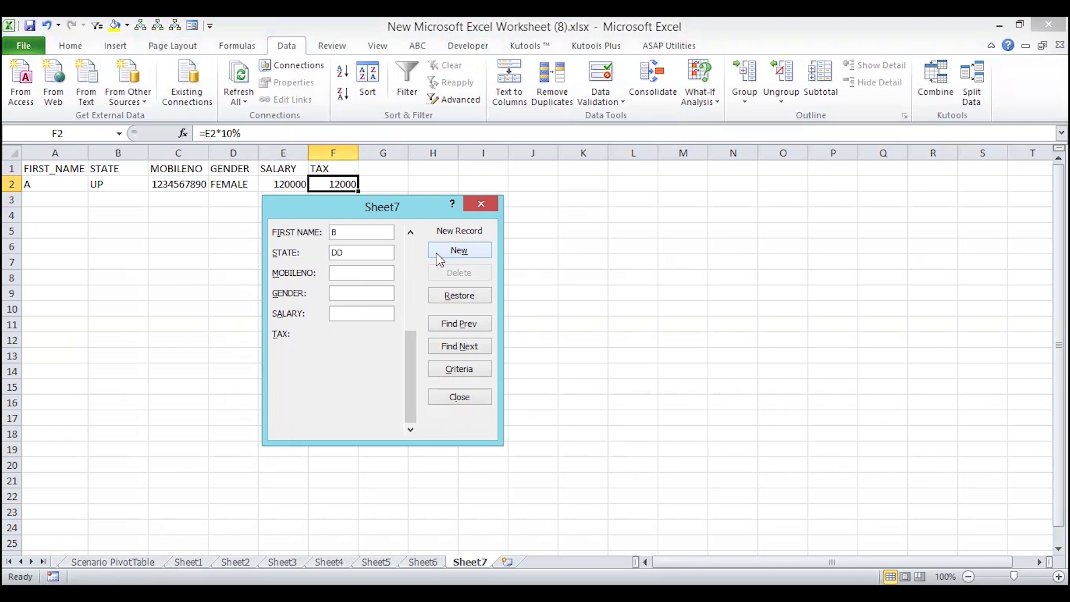
pyautogui.write('14000000')
pyautogui.press('Tab')
pyautogui.write('MALE')
pyautogui.press('Tab')
pyautogui.write('180000')
pyautogui.click(465, 255)
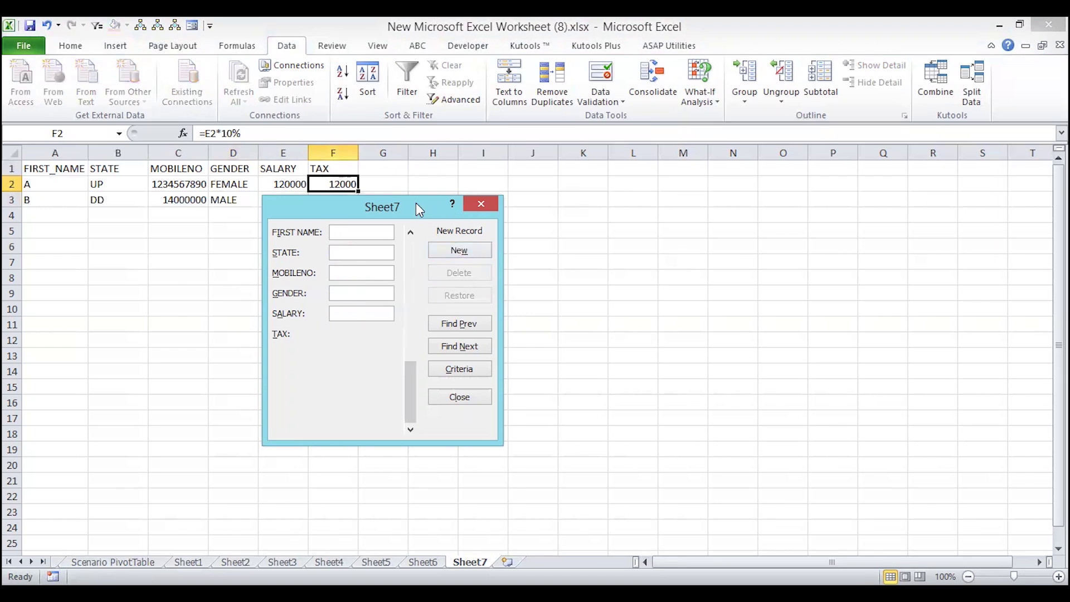
# - Drag the data form right of the table and switch it to Criteria mode
pyautogui.moveTo(416, 203); pyautogui.dragTo(675, 205)
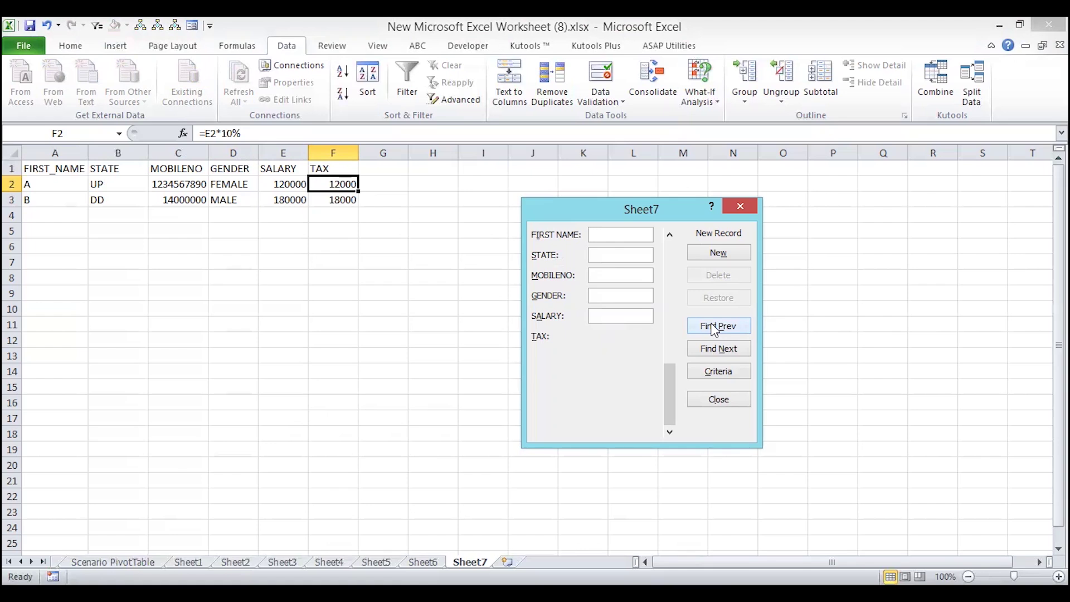
pyautogui.click(707, 371)
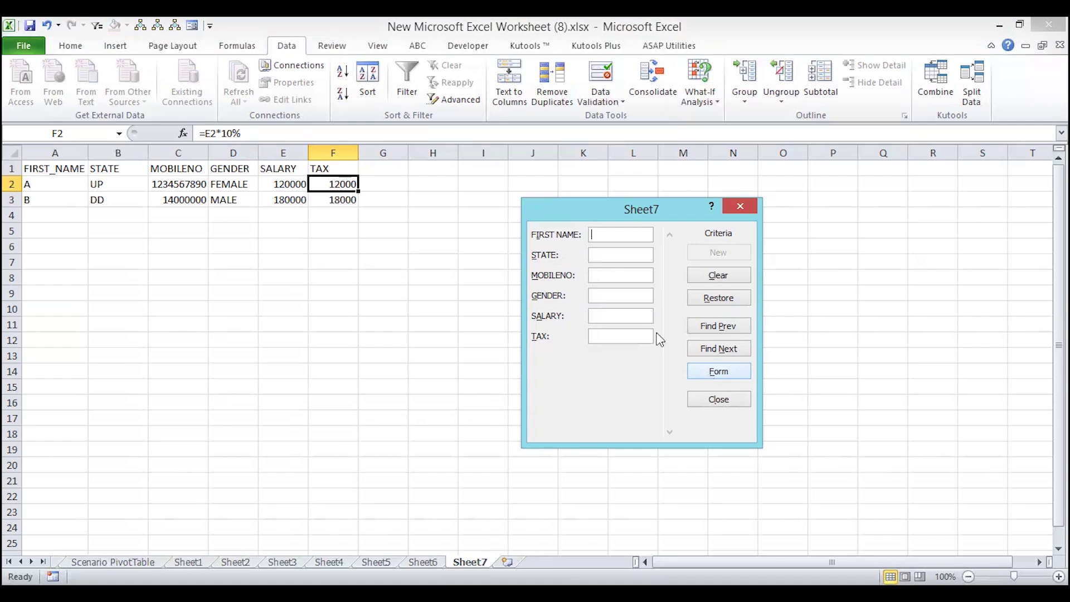
# - Search on SALARY 120000 using Find Prev and Find Next to reach record A from UP
pyautogui.click(610, 313)
pyautogui.write('120000')
pyautogui.click(710, 350)
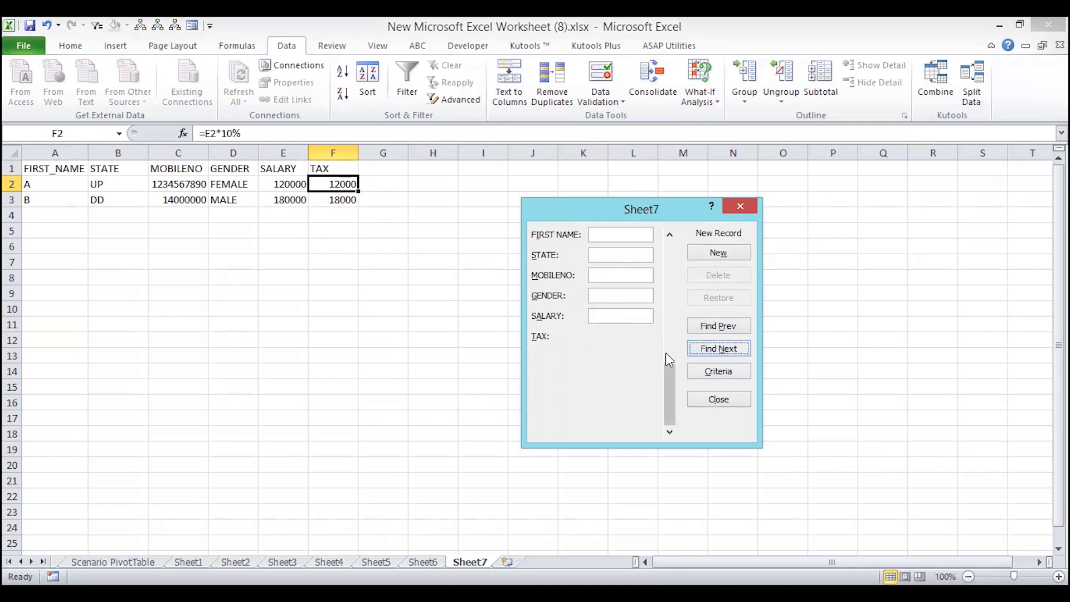
pyautogui.click(706, 328)
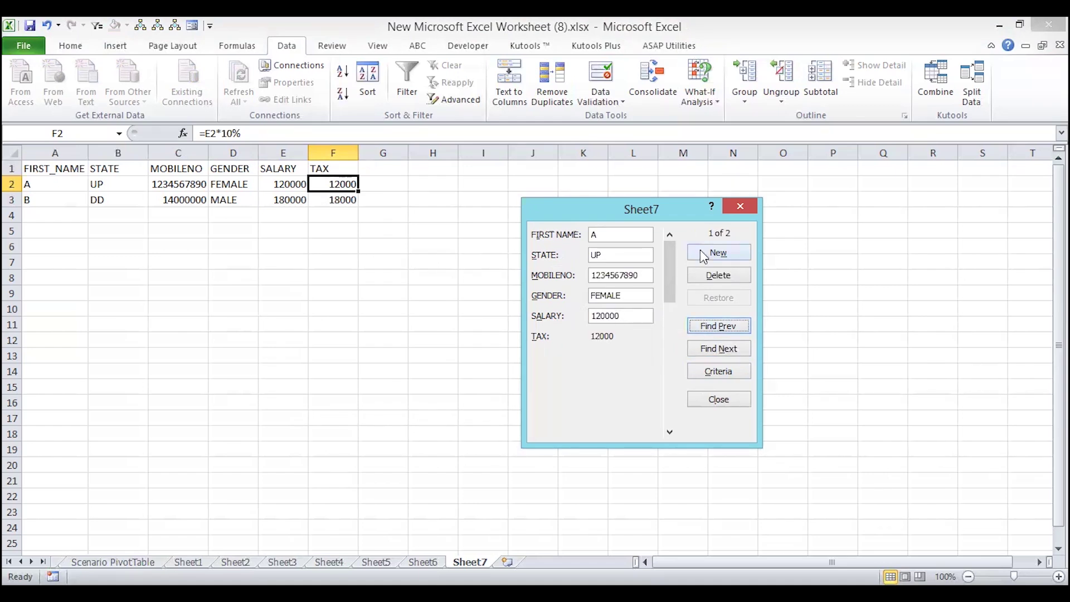
pyautogui.click(703, 373)
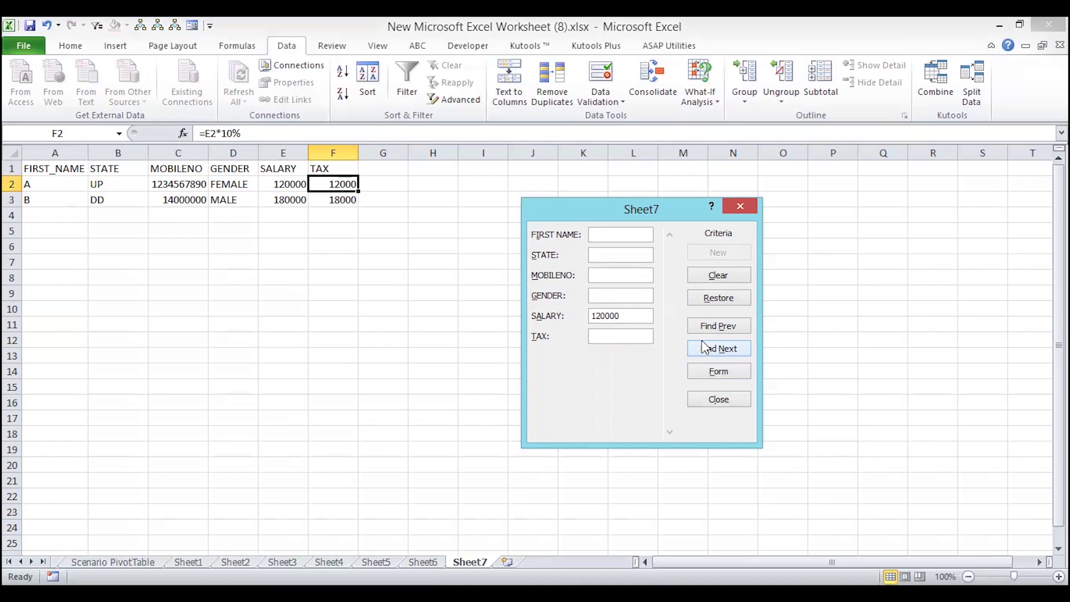
pyautogui.click(706, 349)
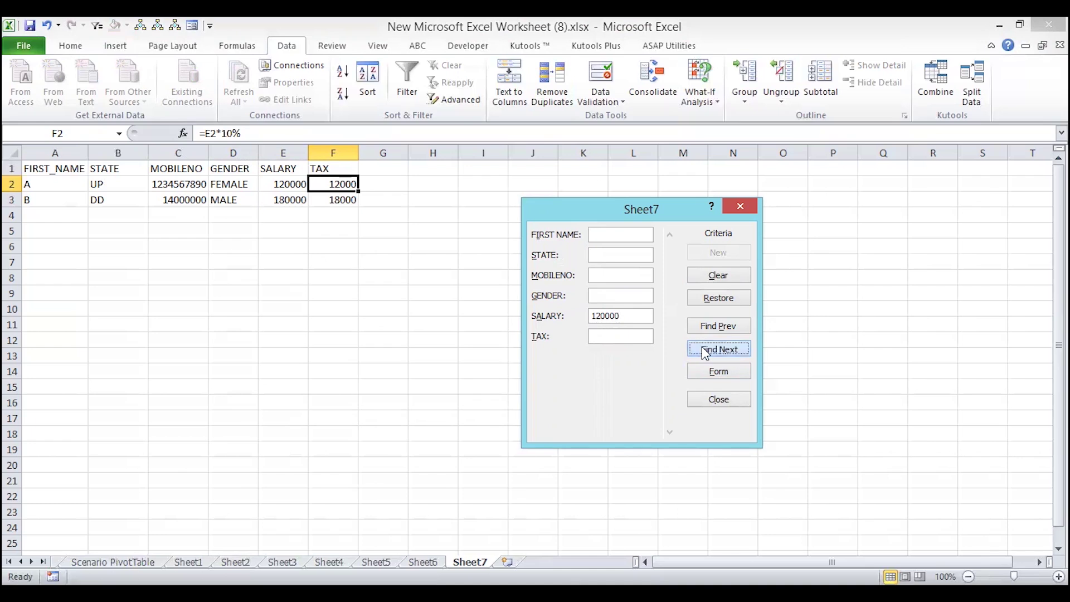
pyautogui.click(703, 330)
pyautogui.click(705, 348)
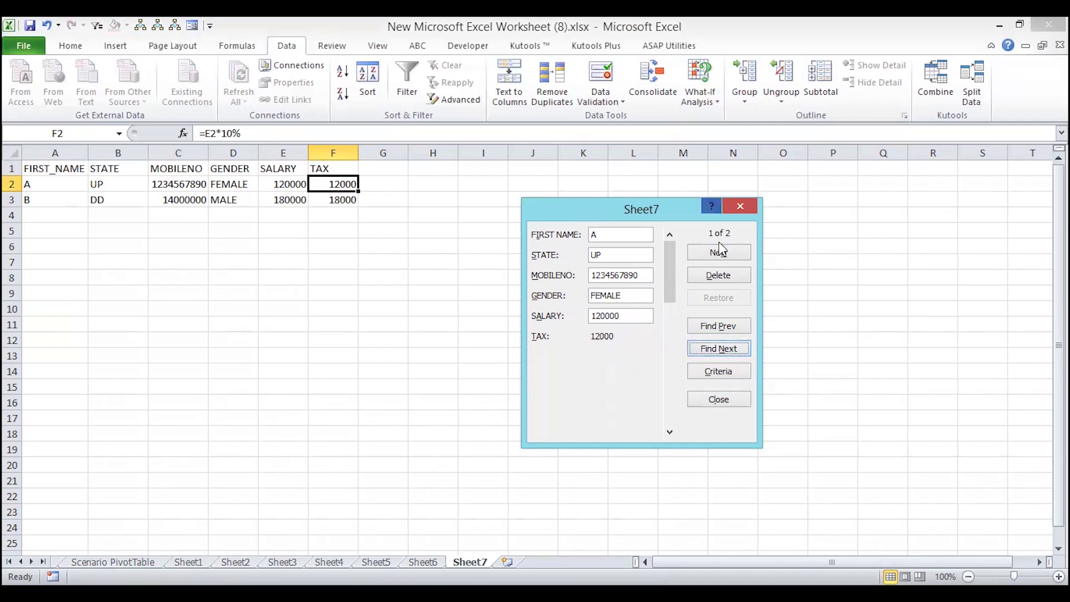
# - Start a new record with first name BINA and state MP
pyautogui.click(703, 255)
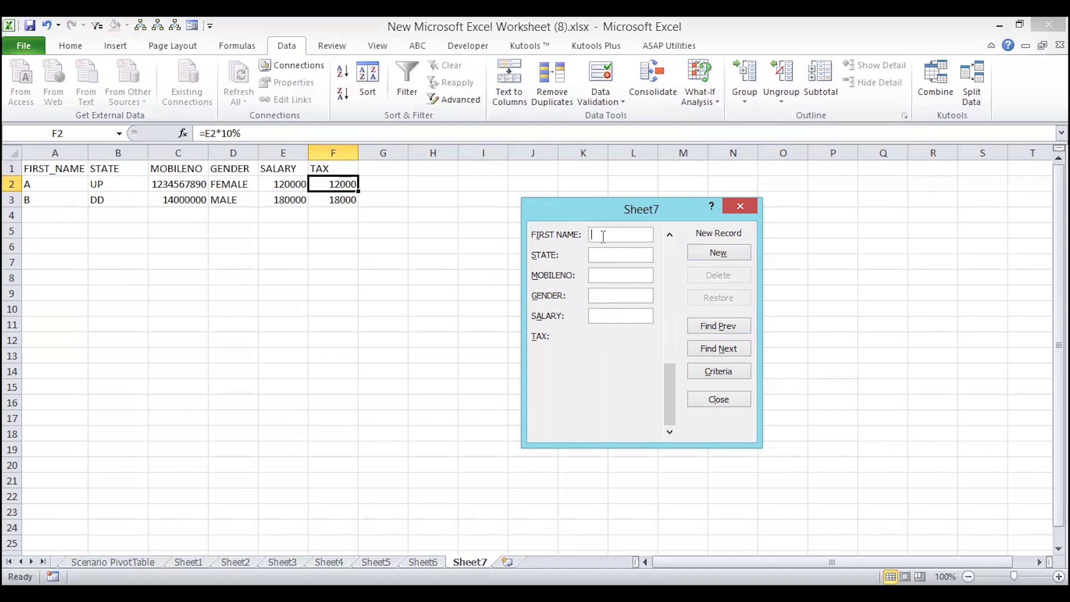
pyautogui.write('BINa')
pyautogui.press('BackSpace')
pyautogui.write('A')
pyautogui.click(598, 255)
pyautogui.write('MP')
# - Fill in the mobile number, gender FEMALE and salary 180000, saving BINA as row 4
pyautogui.click(599, 272)
pyautogui.write('100000')
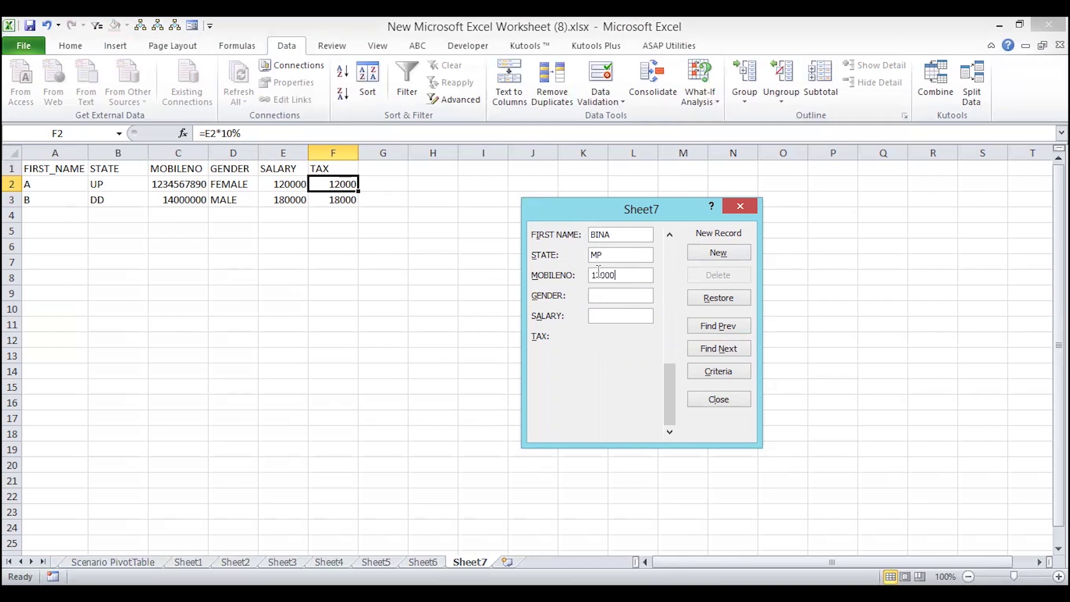
pyautogui.press('BackSpace')
pyautogui.press('BackSpace')
pyautogui.press('BackSpace')
pyautogui.press('BackSpace')
pyautogui.press('BackSpace')
pyautogui.press('BackSpace')
pyautogui.press('BackSpace')
pyautogui.write('9999999999')
pyautogui.click(602, 292)
pyautogui.write('FEMALE')
pyautogui.click(605, 317)
pyautogui.write('180000')
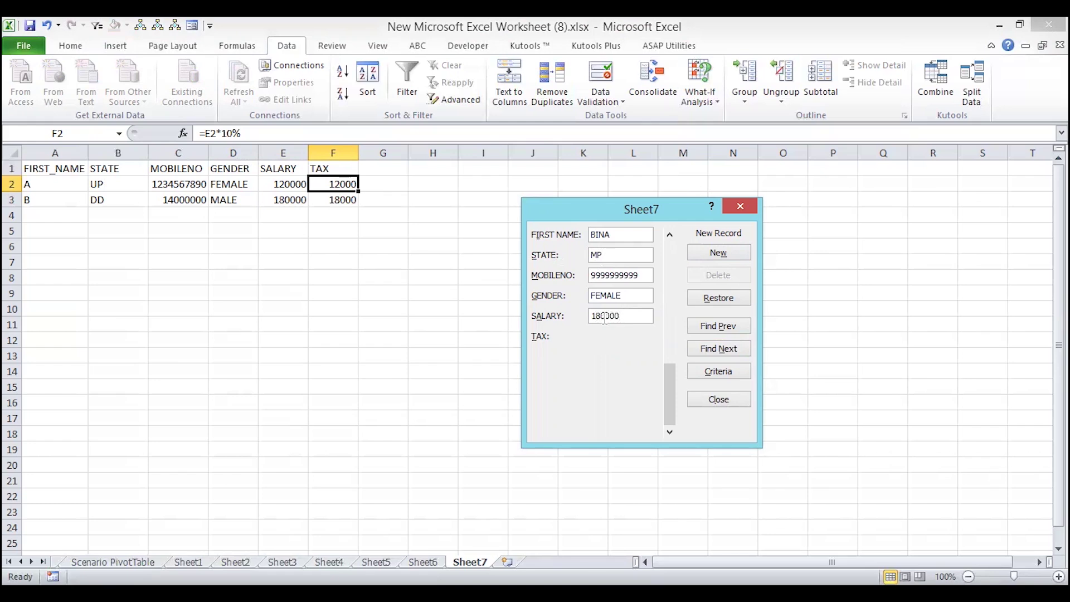
pyautogui.click(710, 253)
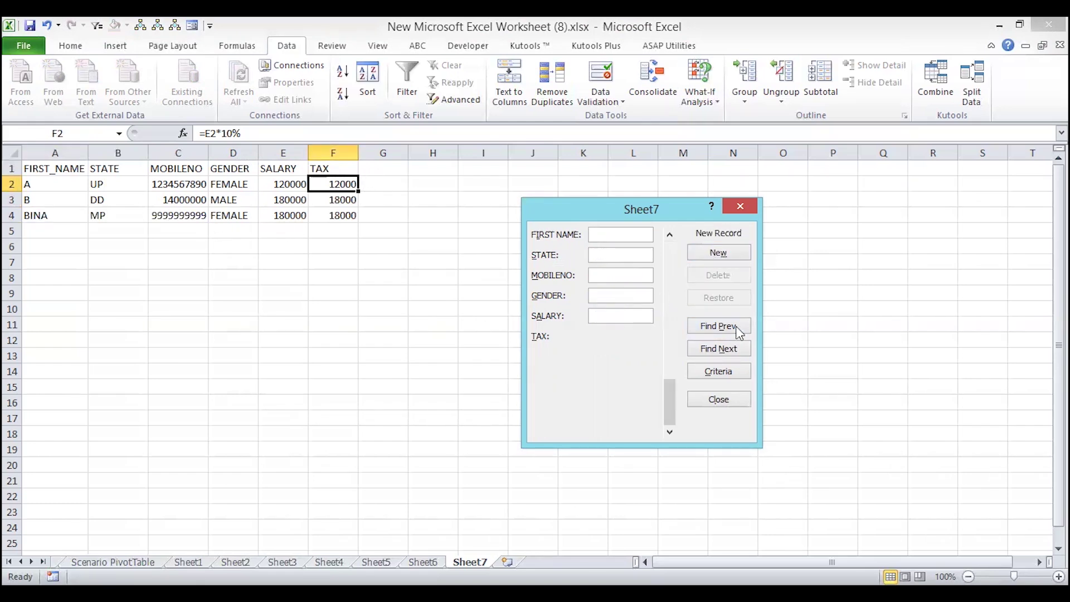
# - Set the search criterion GENDER = FEMALE and remove the old salary 120000 criterion
pyautogui.click(731, 367)
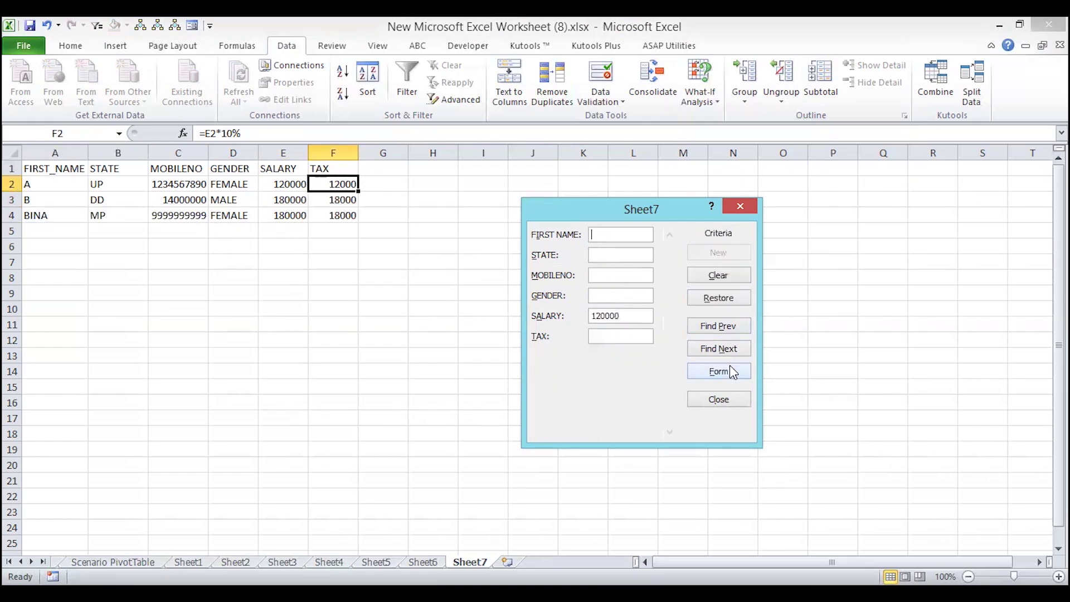
pyautogui.click(611, 291)
pyautogui.write('FEMALE')
pyautogui.moveTo(625, 315); pyautogui.dragTo(554, 316)
pyautogui.press('BackSpace')
# - Step between the FEMALE matches A and BINA with Find Next and Find Prev, ending on A
pyautogui.click(719, 352)
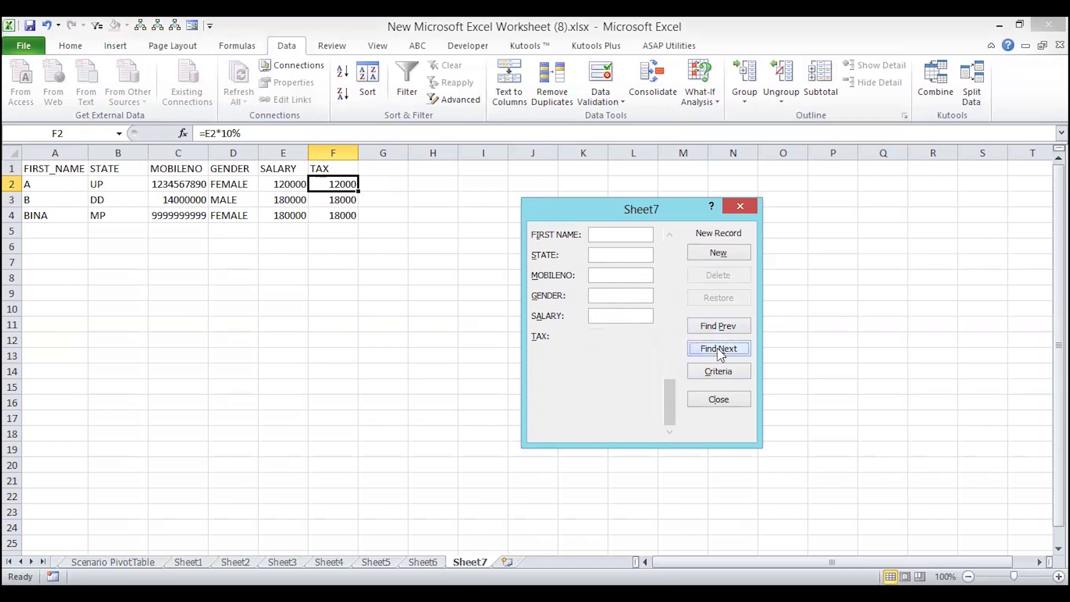
pyautogui.click(715, 329)
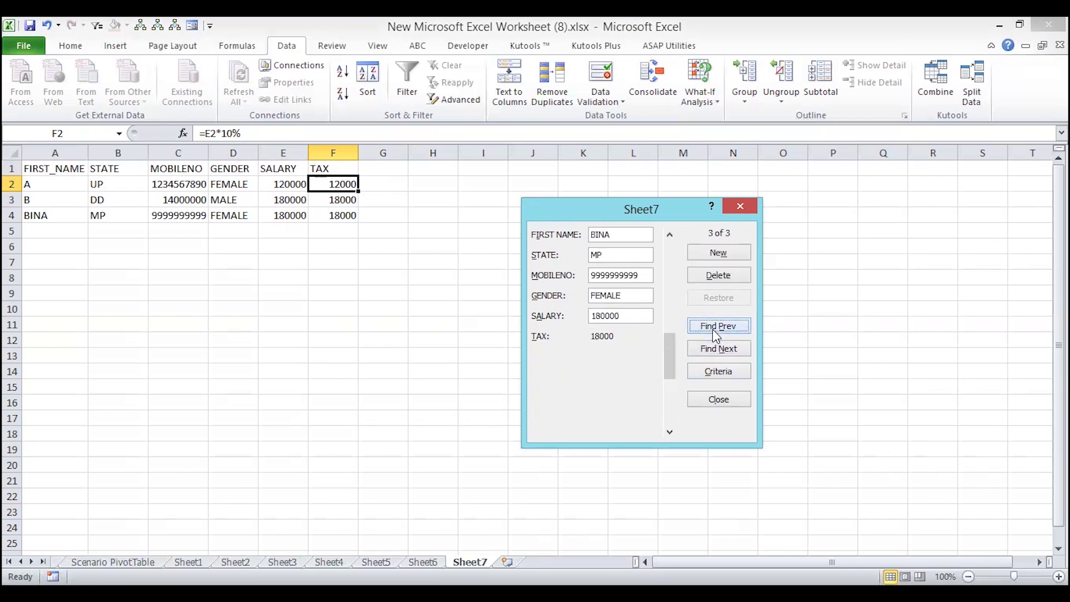
pyautogui.click(716, 328)
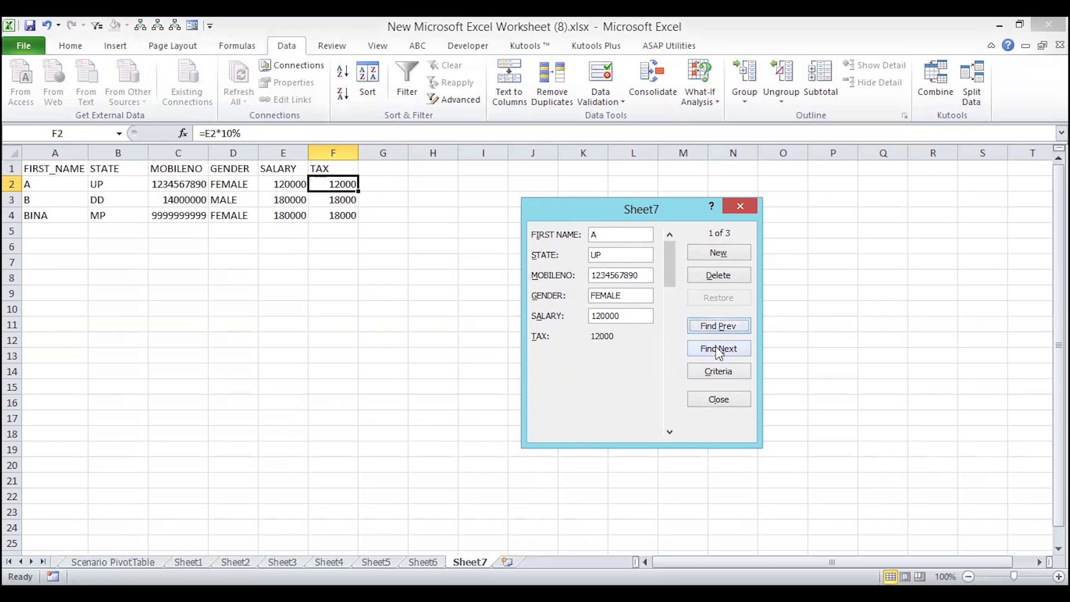
pyautogui.click(719, 350)
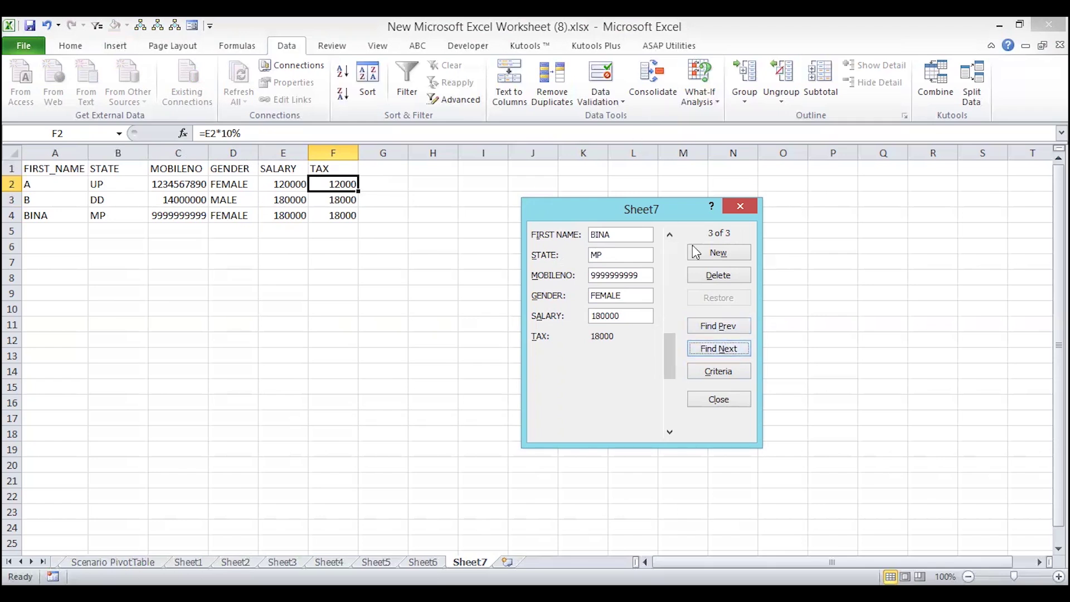
pyautogui.doubleClick(701, 325)
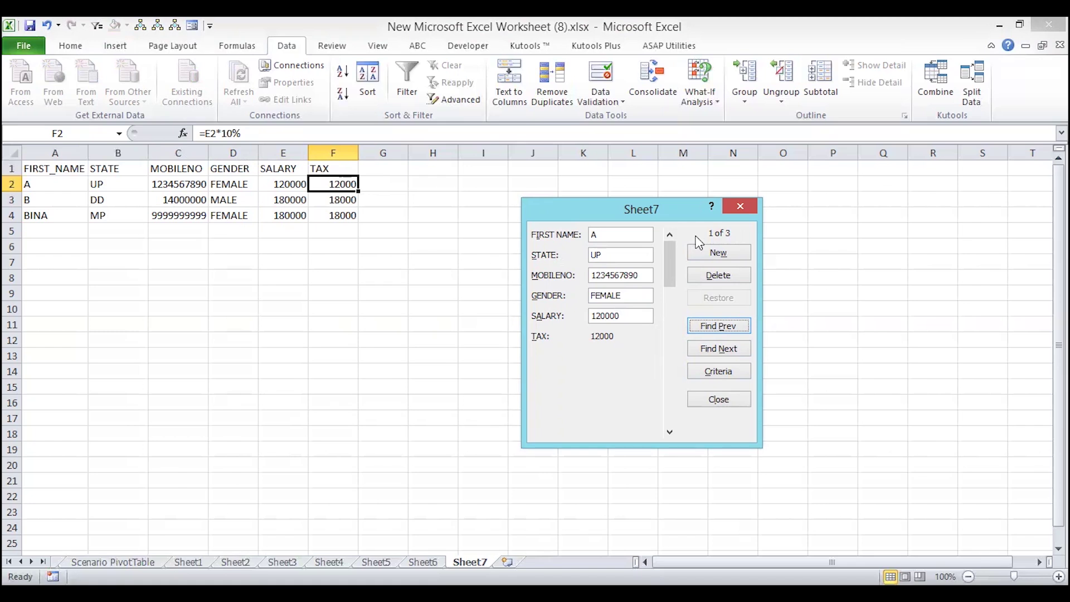
pyautogui.moveTo(671, 254)
pyautogui.mouseDown()
pyautogui.moveTo(679, 411)
pyautogui.moveTo(676, 246)
pyautogui.mouseUp()
# - Close the Data Form to return to the three-record table on Sheet7
pyautogui.click(741, 207)
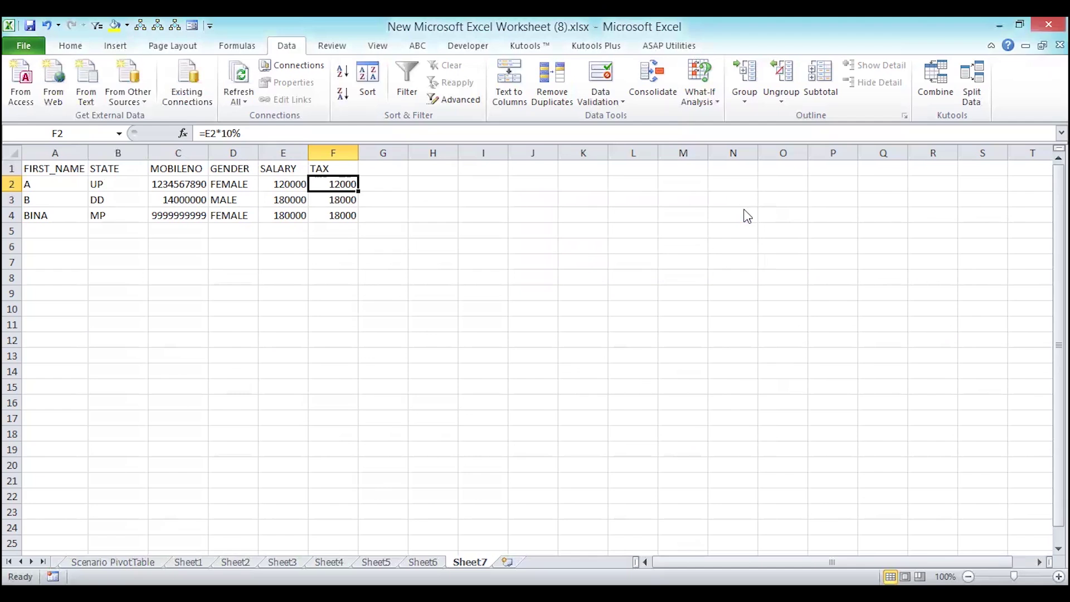